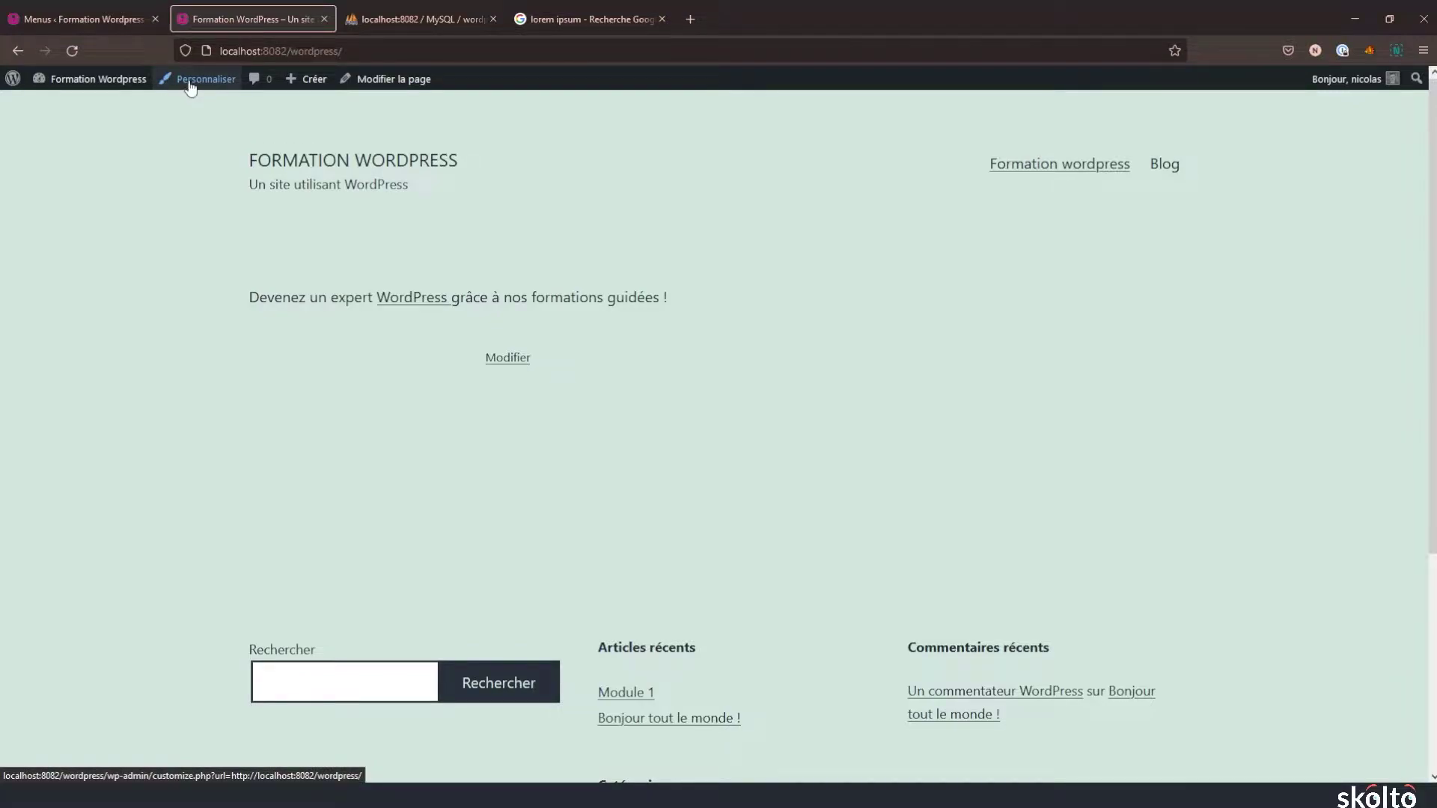
Step: Open the site identity settings in the site customizer and test the option that displays the site title and description
{"action": "left_click", "coordinate": [190, 83]}
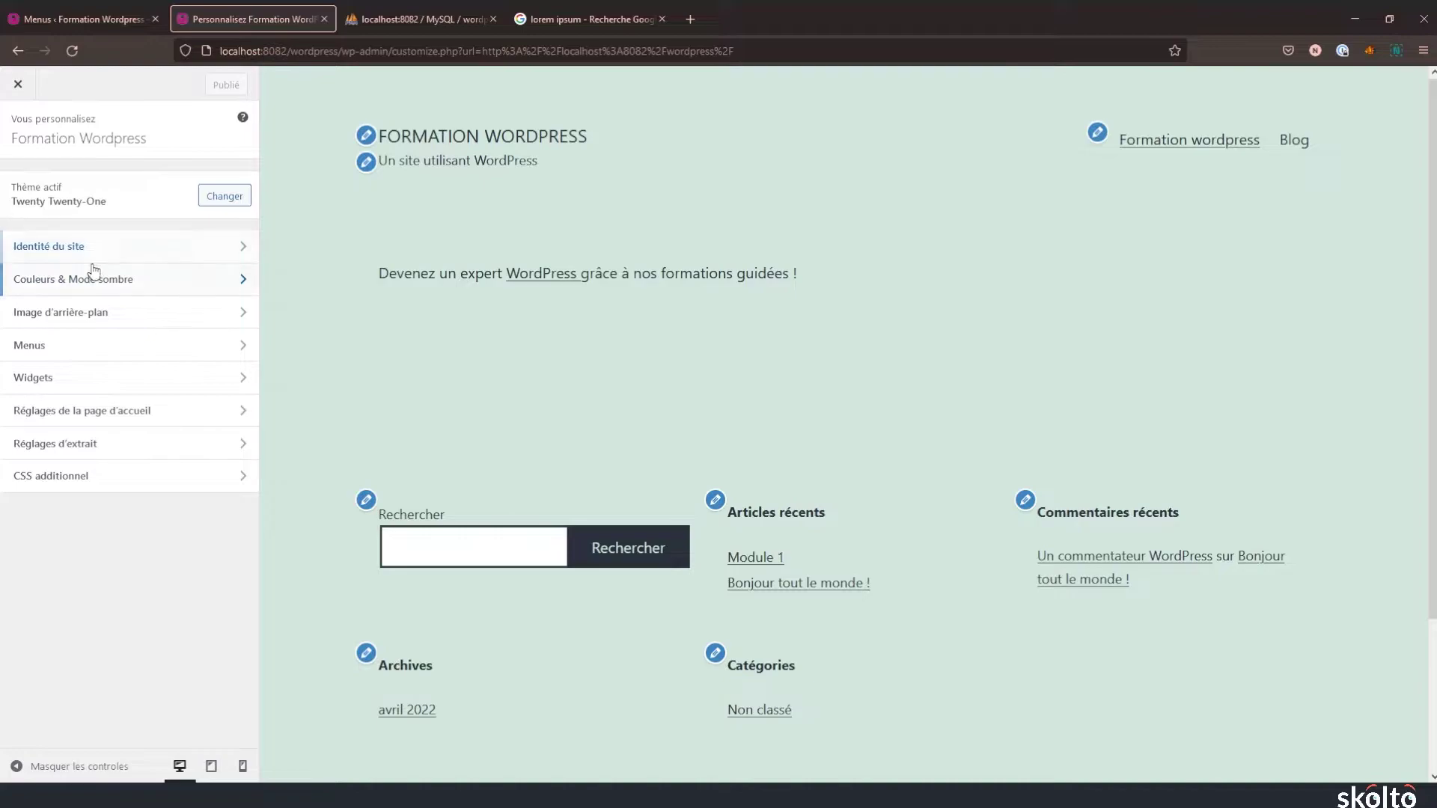
{"action": "left_click", "coordinate": [54, 247]}
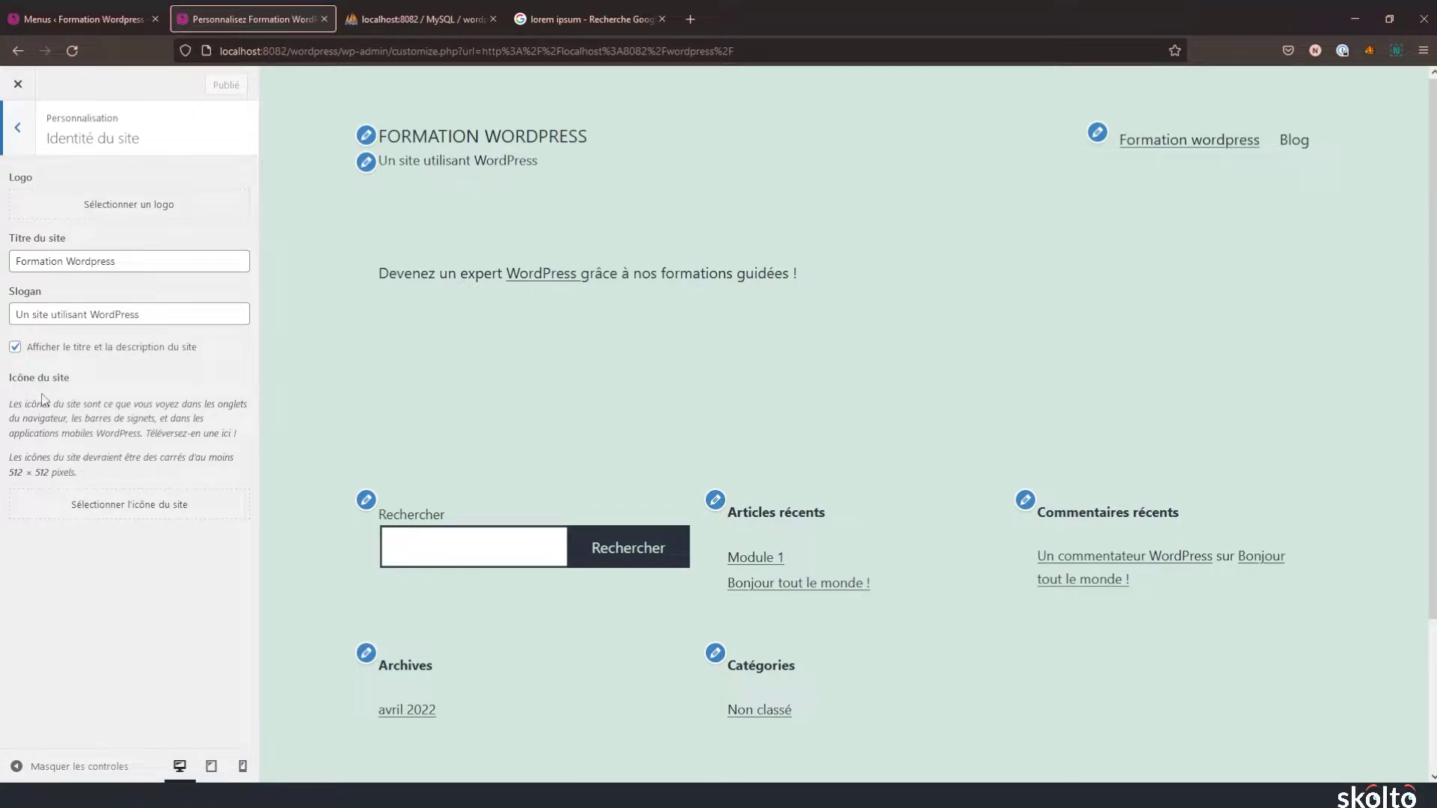
{"action": "left_click", "coordinate": [15, 348]}
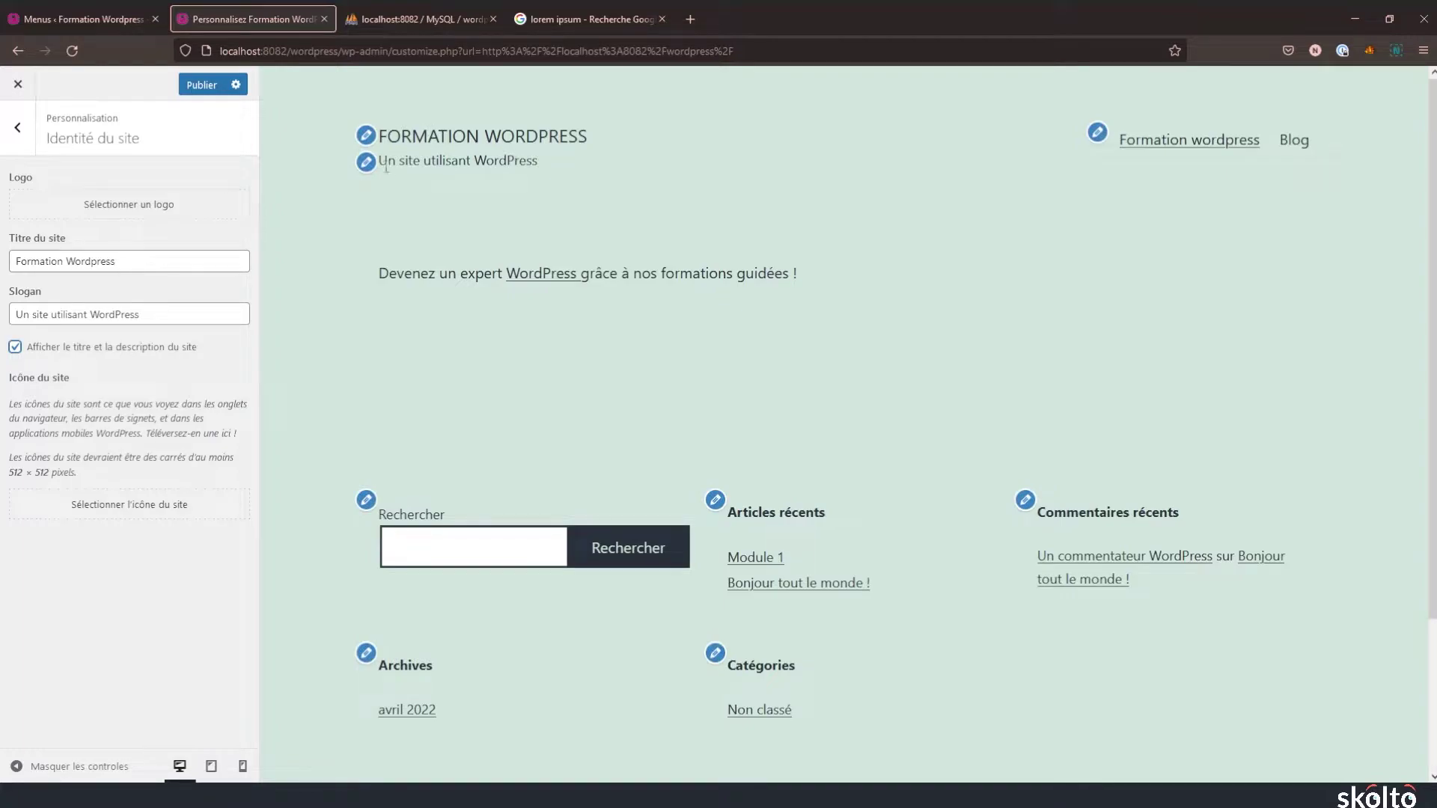
{"action": "left_click", "coordinate": [370, 137]}
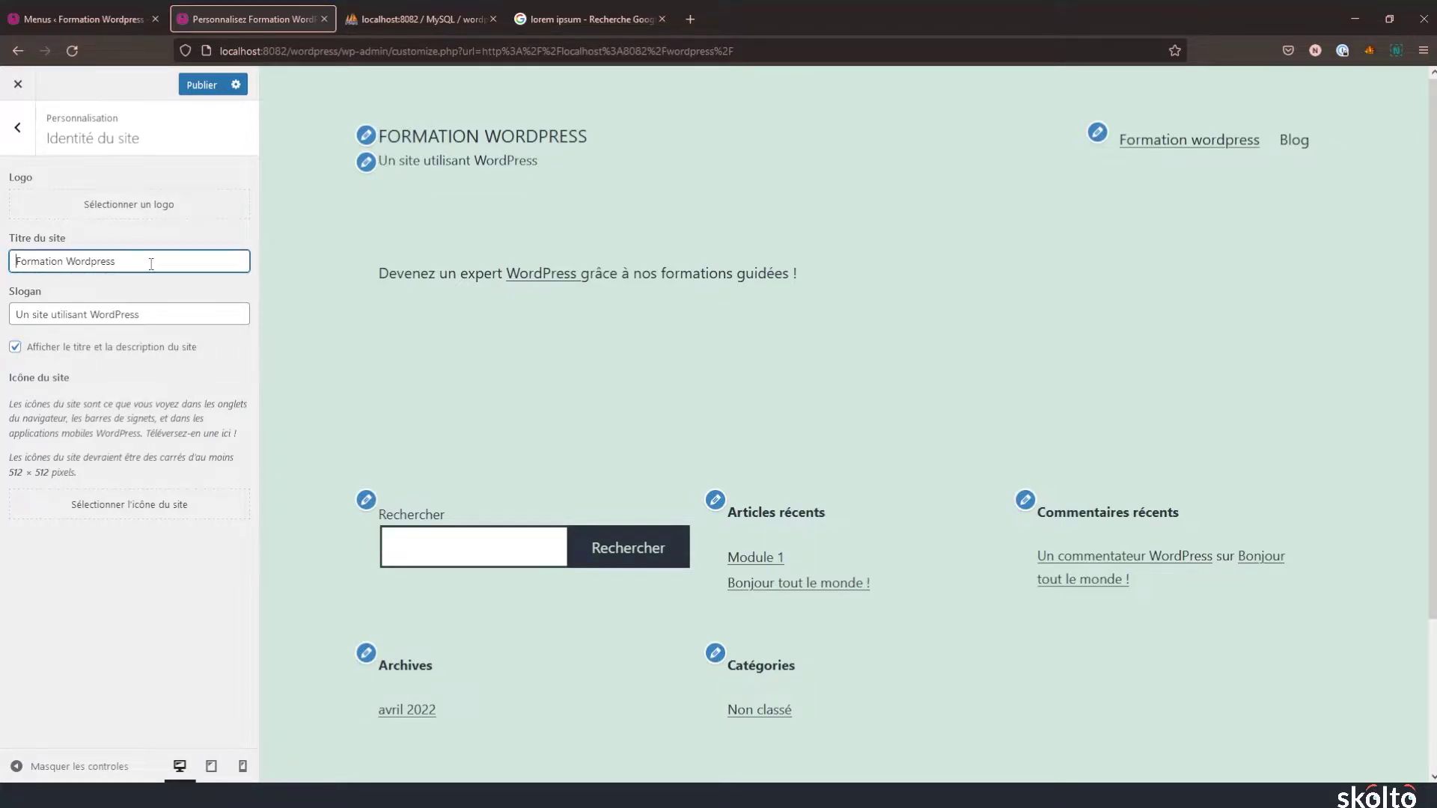
{"action": "key", "text": "ctrl+a"}
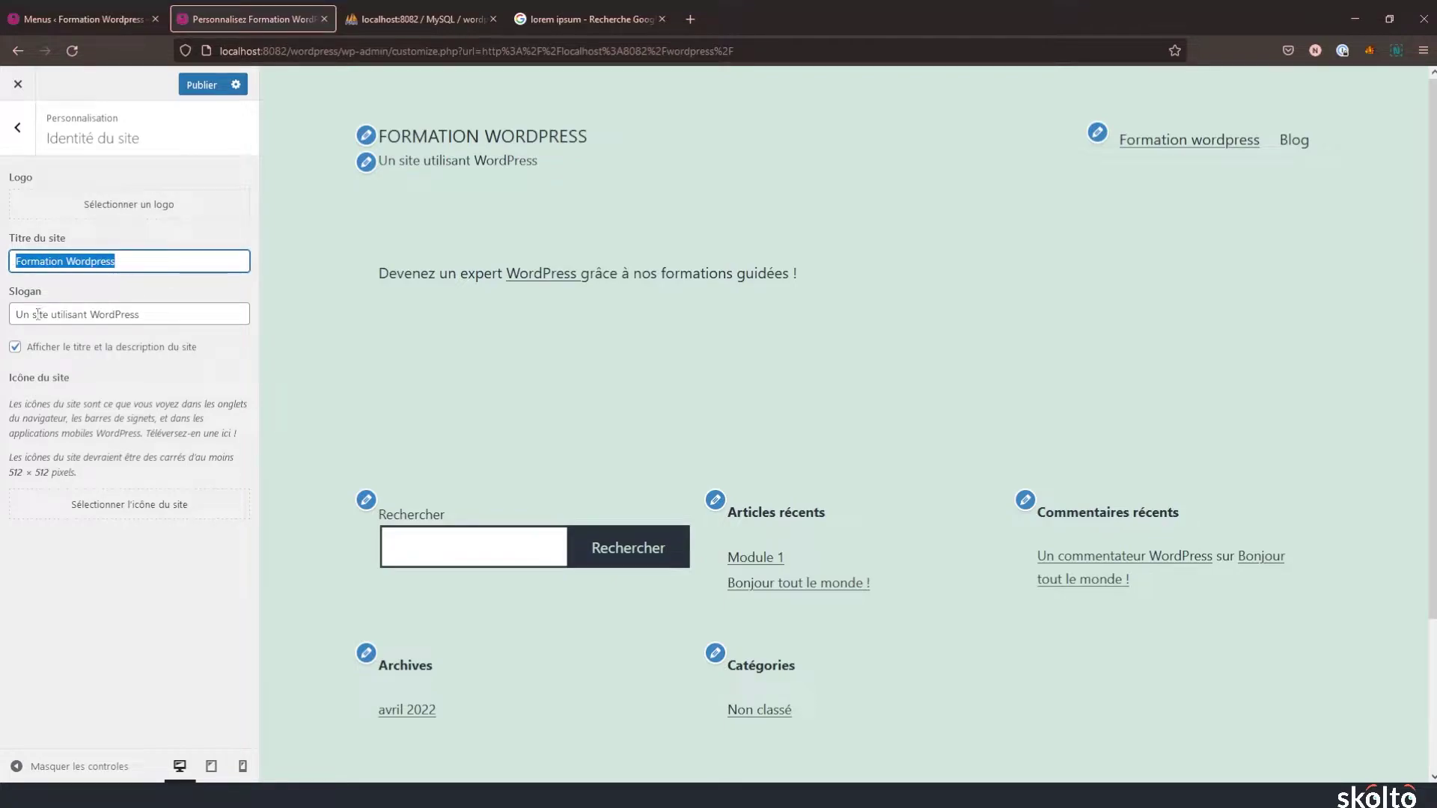
Step: Replace the site slogan with the home page sentence "Devenez un expert WordPress grâce à nos formations guidées", without the exclamation mark
{"action": "left_click", "coordinate": [175, 311]}
{"action": "key", "text": "ctrl+a"}
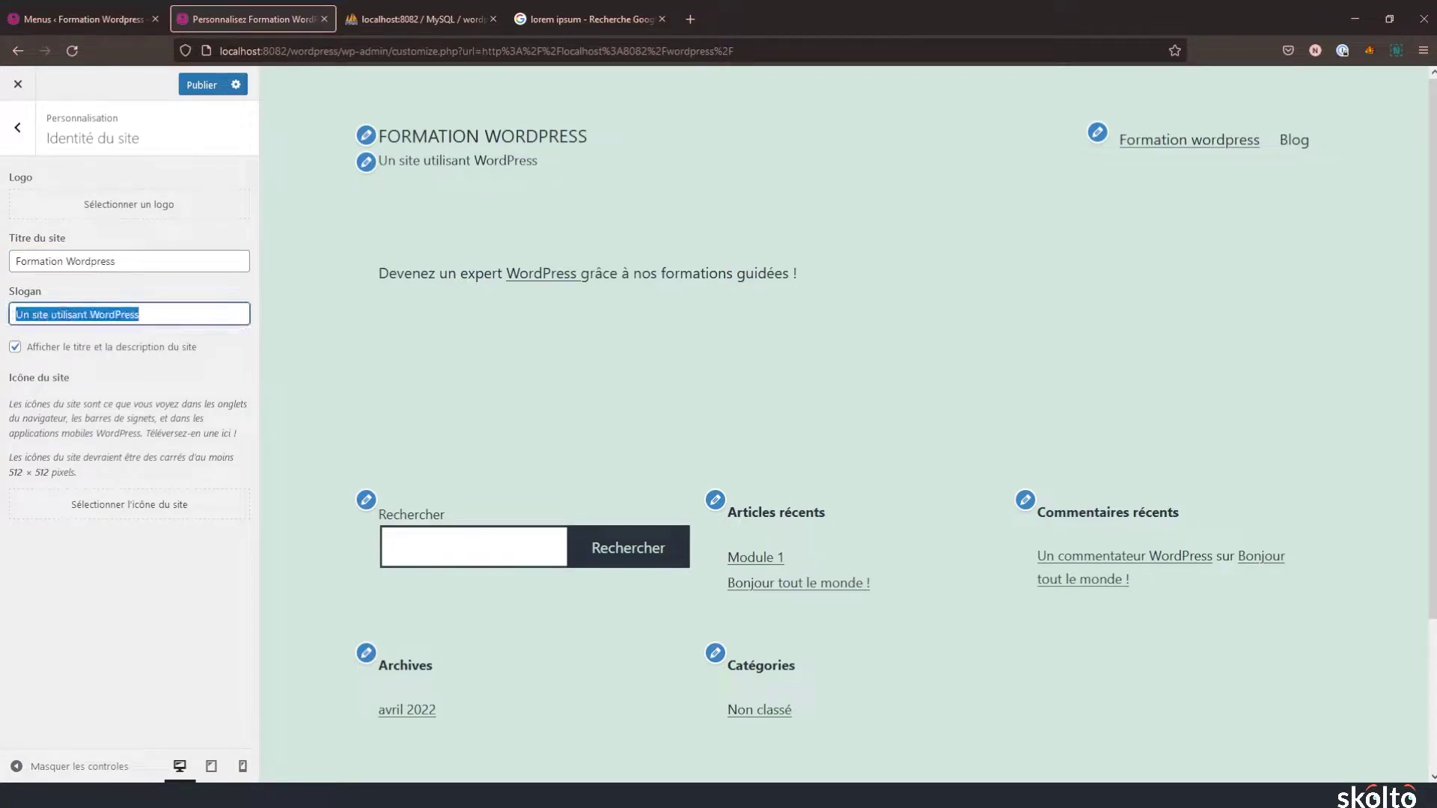
{"action": "key", "text": "BackSpace"}
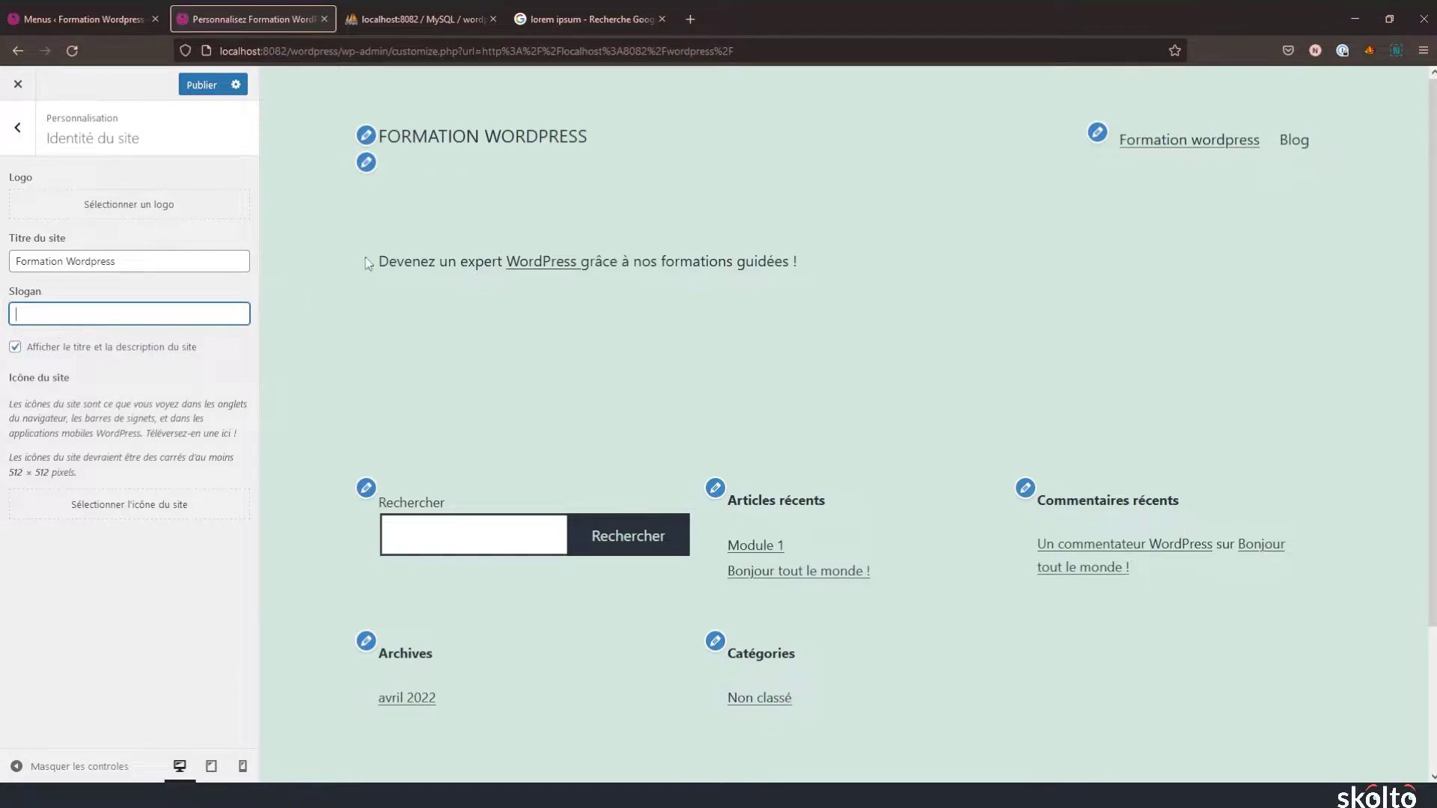
{"action": "left_click_drag", "start_coordinate": [368, 263], "coordinate": [533, 282]}
{"action": "key", "text": "ctrl+c"}
{"action": "left_click", "coordinate": [106, 318]}
{"action": "key", "text": "ctrl+v"}
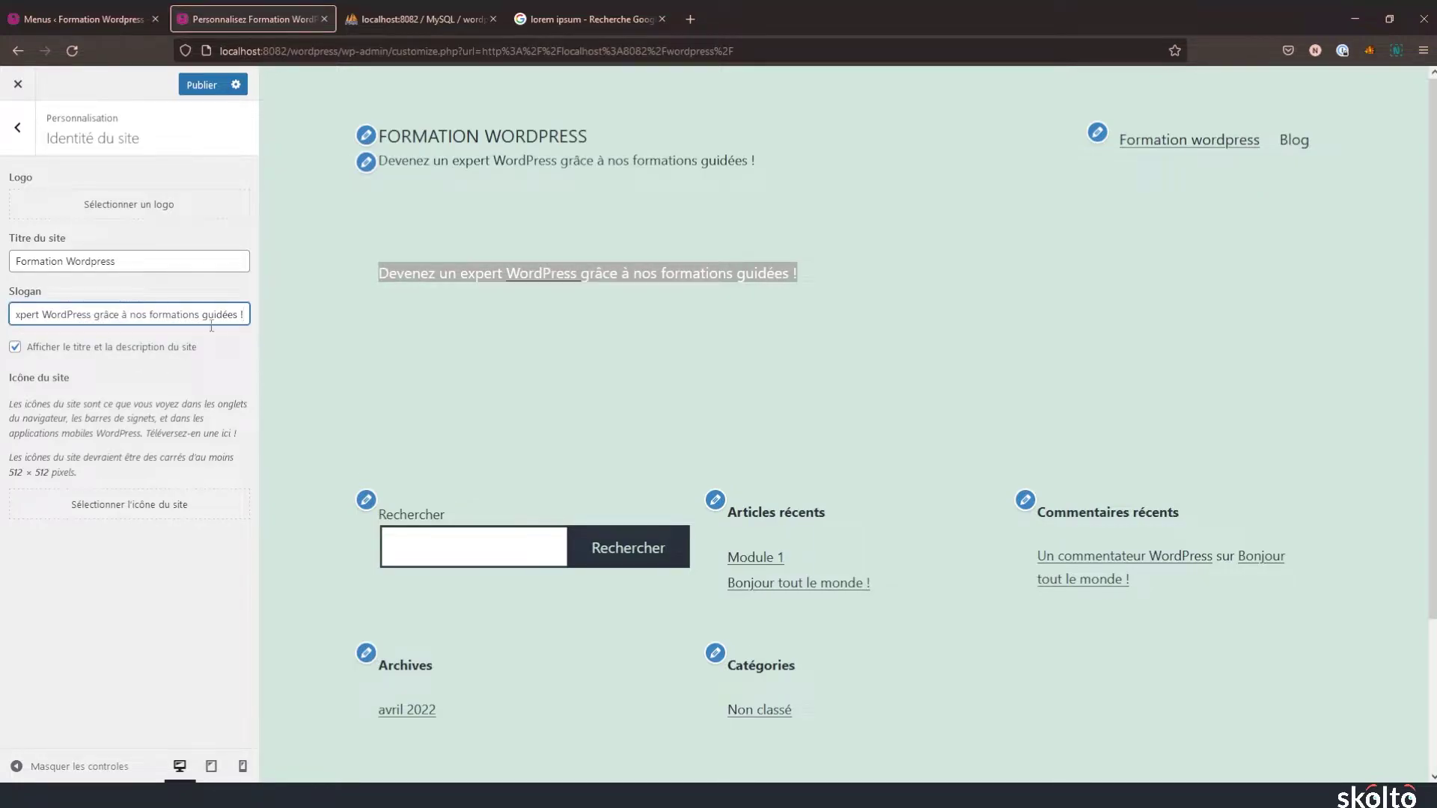
{"action": "key", "text": "BackSpace"}
{"action": "key", "text": "BackSpace"}
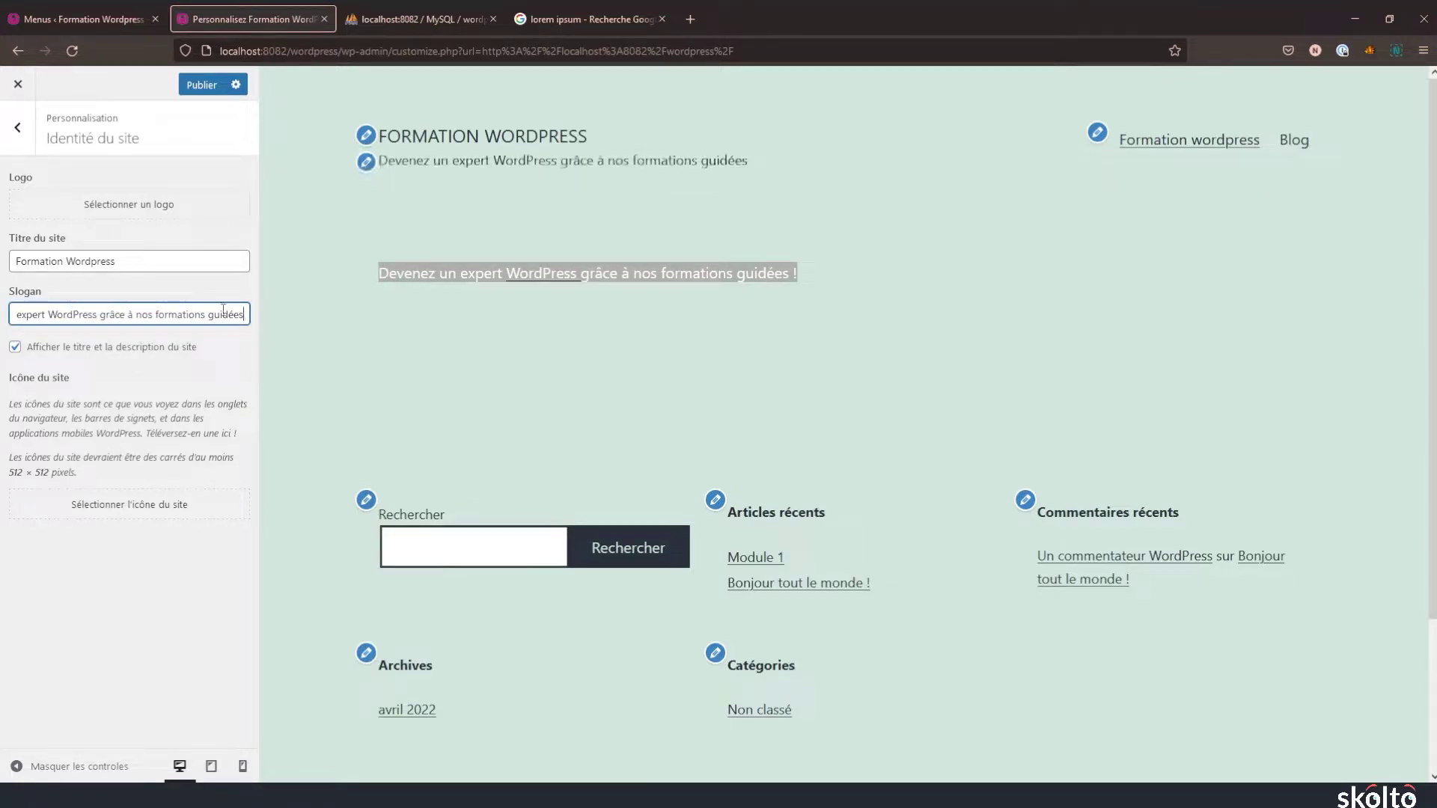
Step: Open the site logo selection and check the suggested image dimensions
{"action": "left_click", "coordinate": [103, 208]}
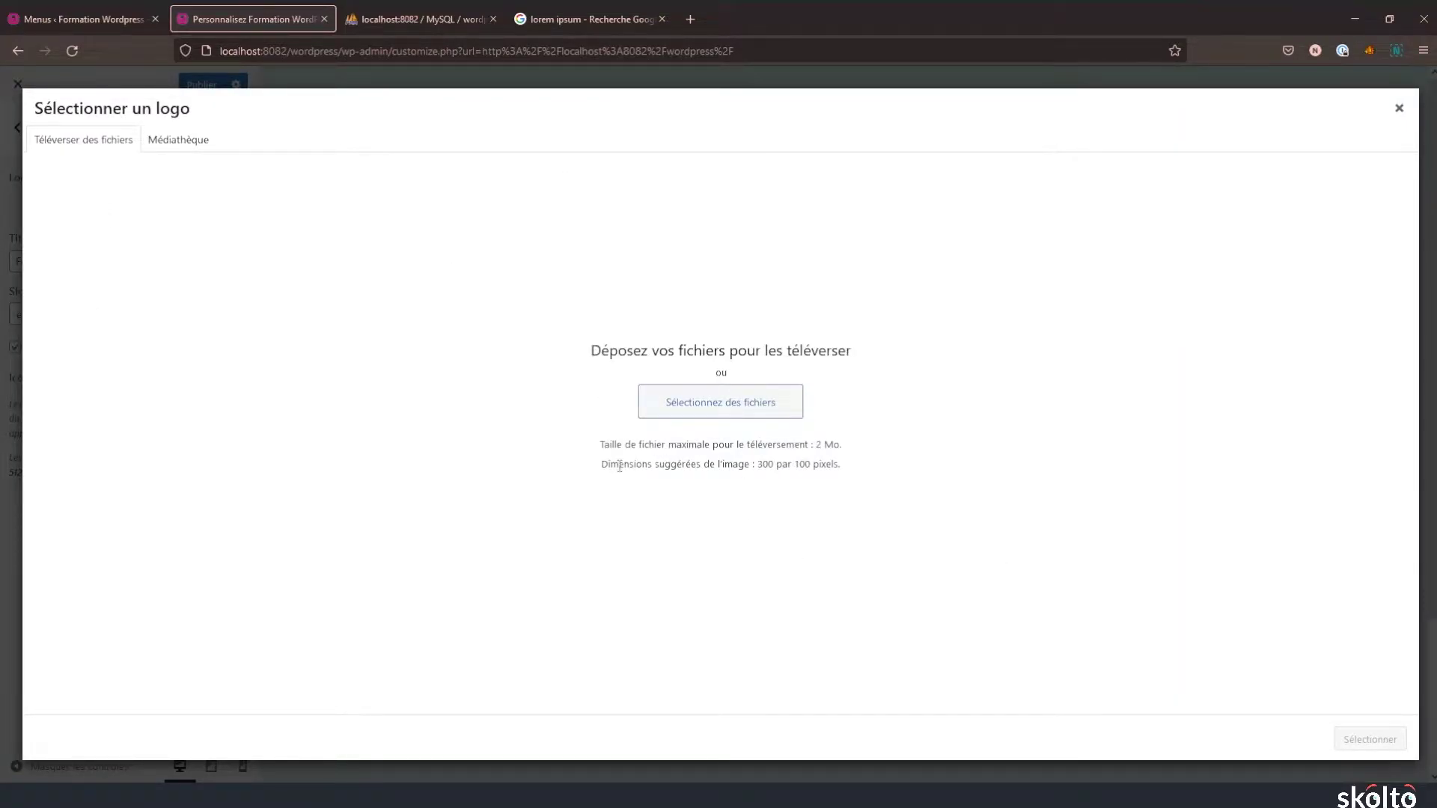
{"action": "left_click_drag", "start_coordinate": [600, 465], "coordinate": [813, 464]}
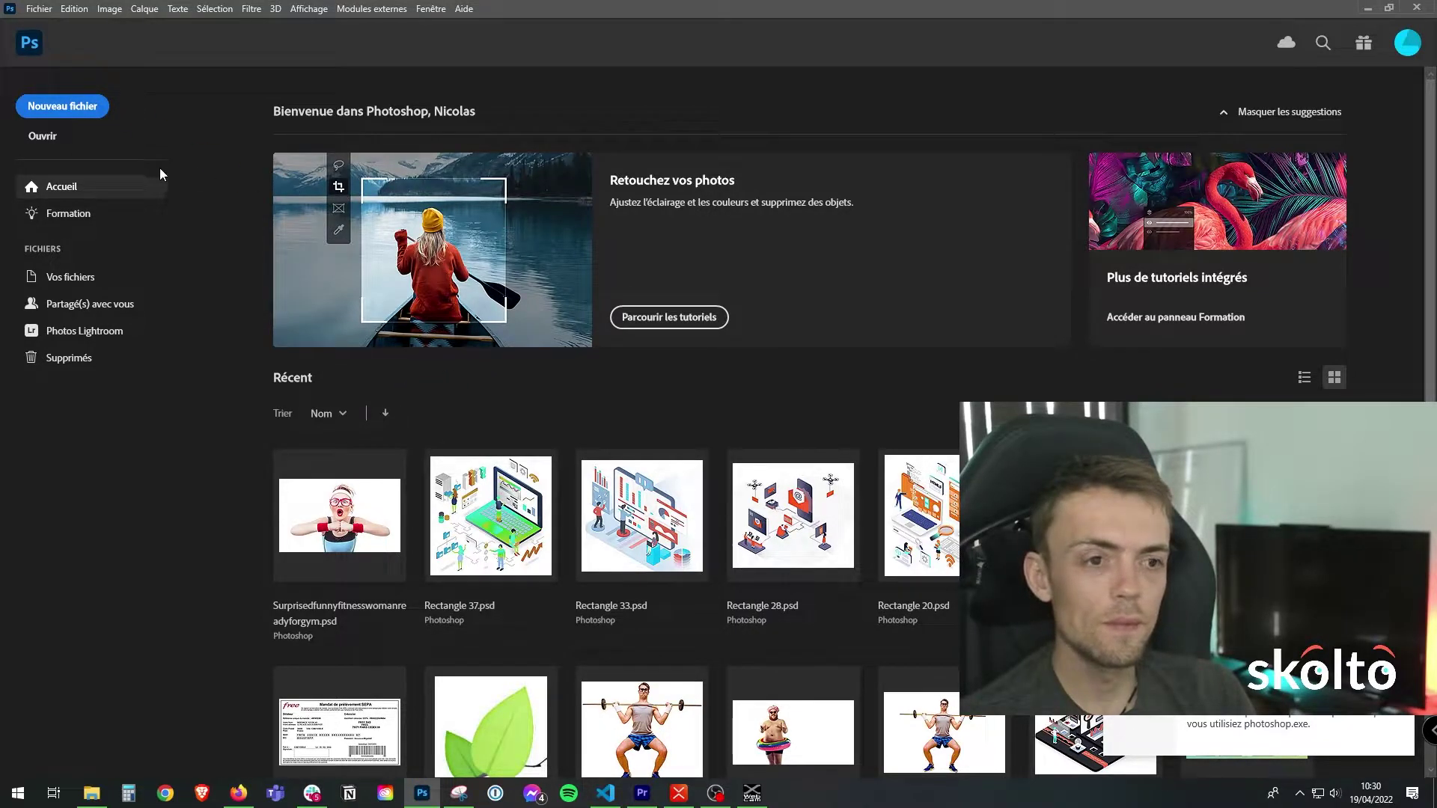
Step: Switch to Photoshop and create a new 300 × 100 pixel document with a resolution of 90 pixels per inch
{"action": "left_click", "coordinate": [54, 107]}
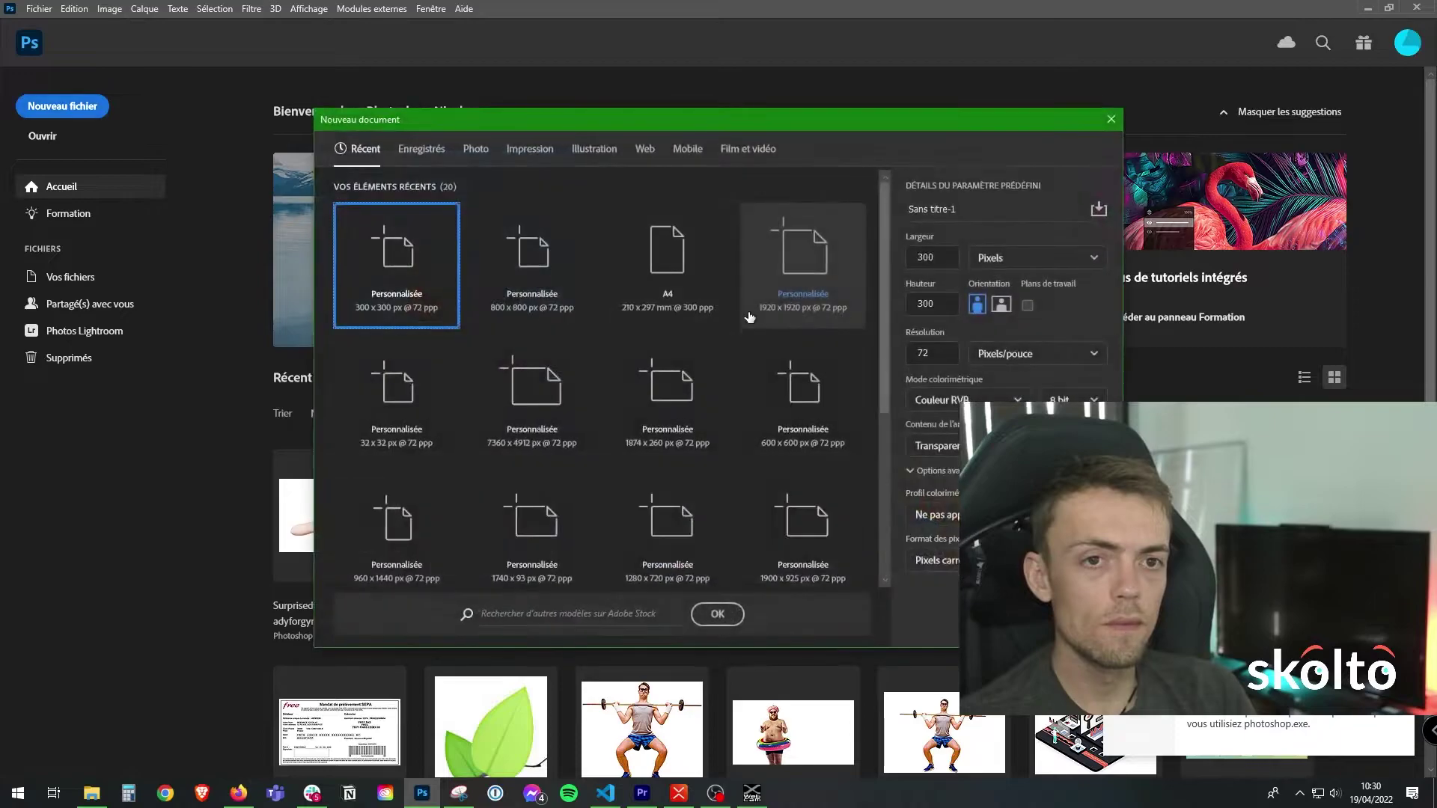
{"action": "double_click", "coordinate": [932, 304]}
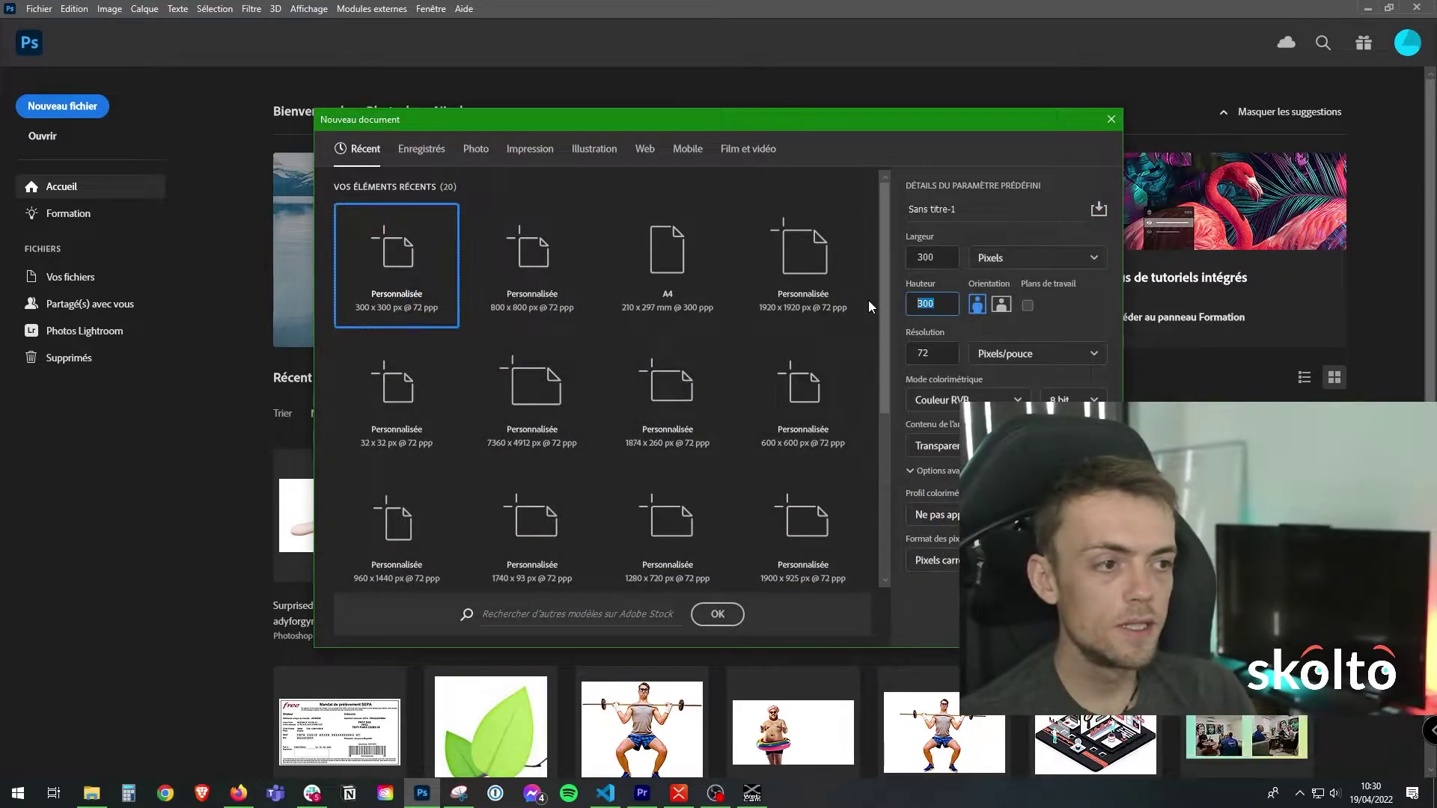
{"action": "type", "text": "100"}
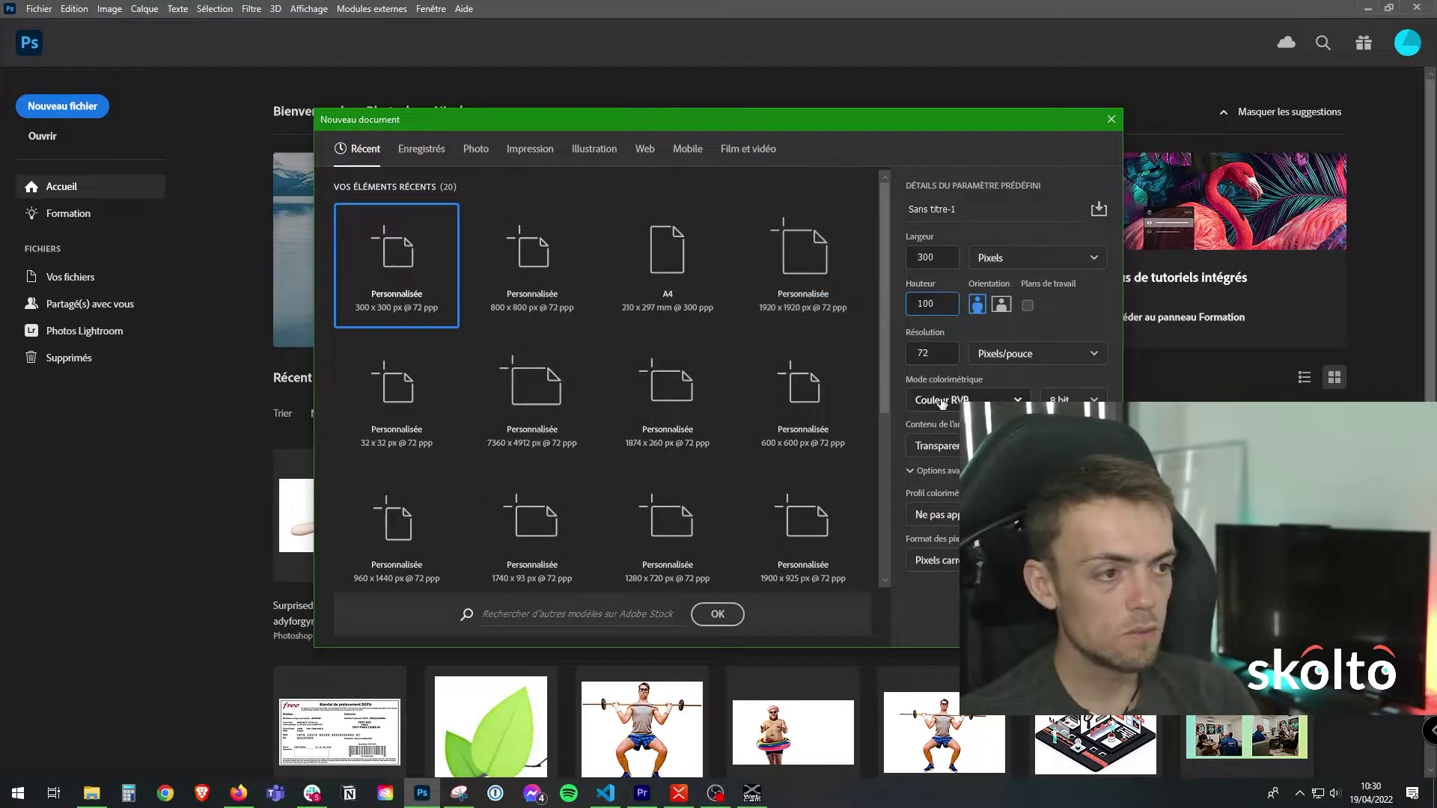
{"action": "left_click", "coordinate": [942, 345]}
{"action": "double_click", "coordinate": [923, 353]}
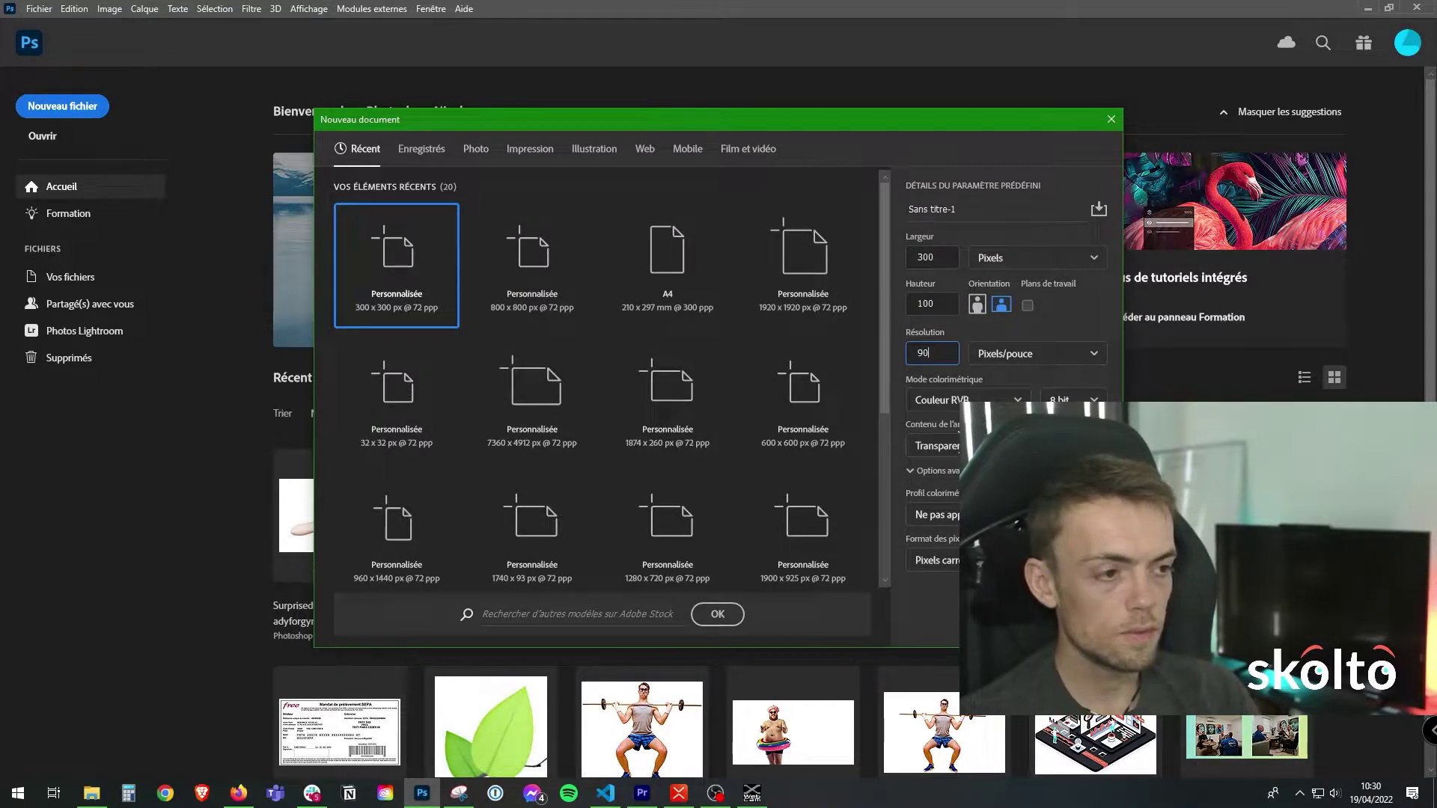
{"action": "key", "text": "Return"}
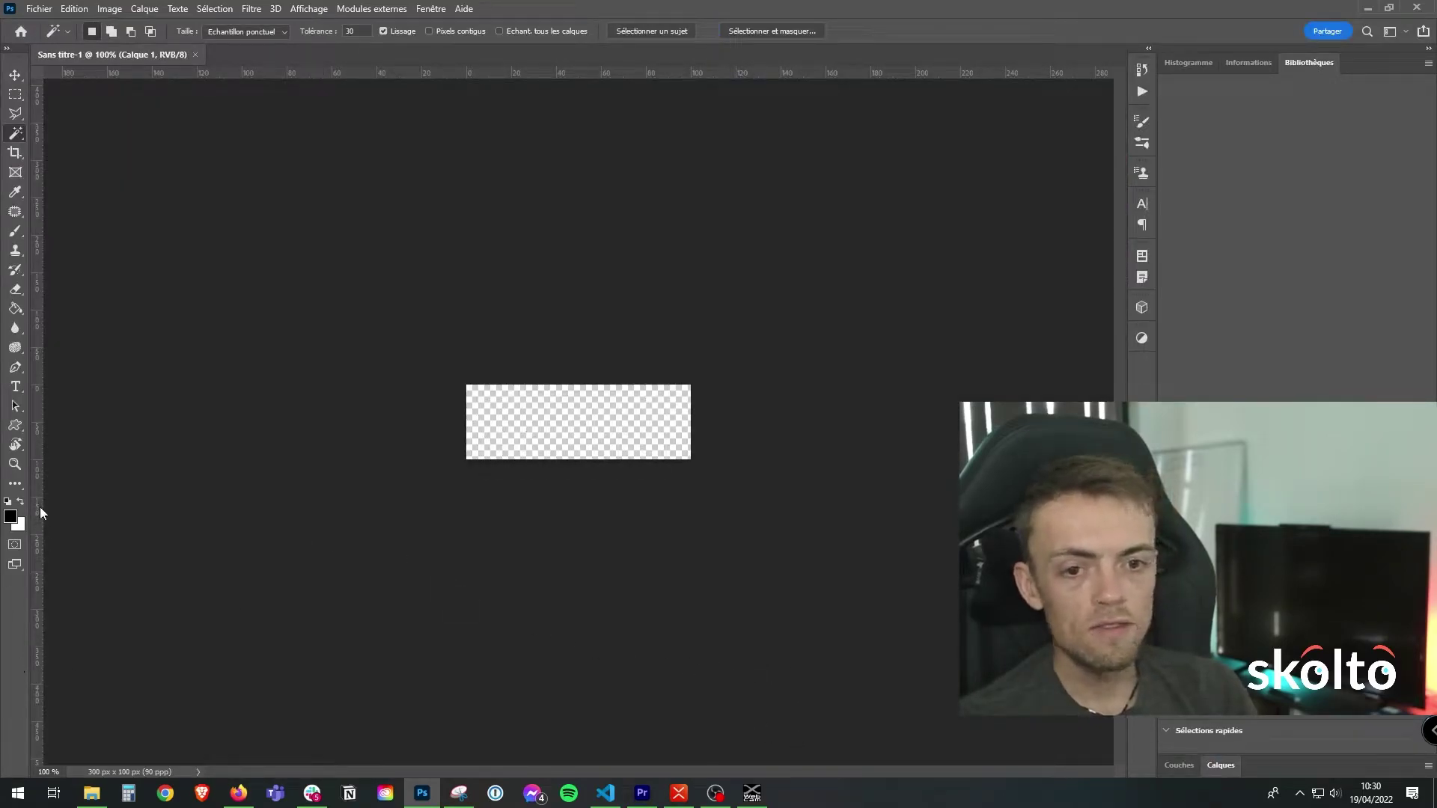
Step: Add a text box covering the canvas with the centred text "Formation Wordpress" in Montserrat Bold at 35 pt
{"action": "left_click", "coordinate": [15, 308]}
{"action": "left_click", "coordinate": [21, 501]}
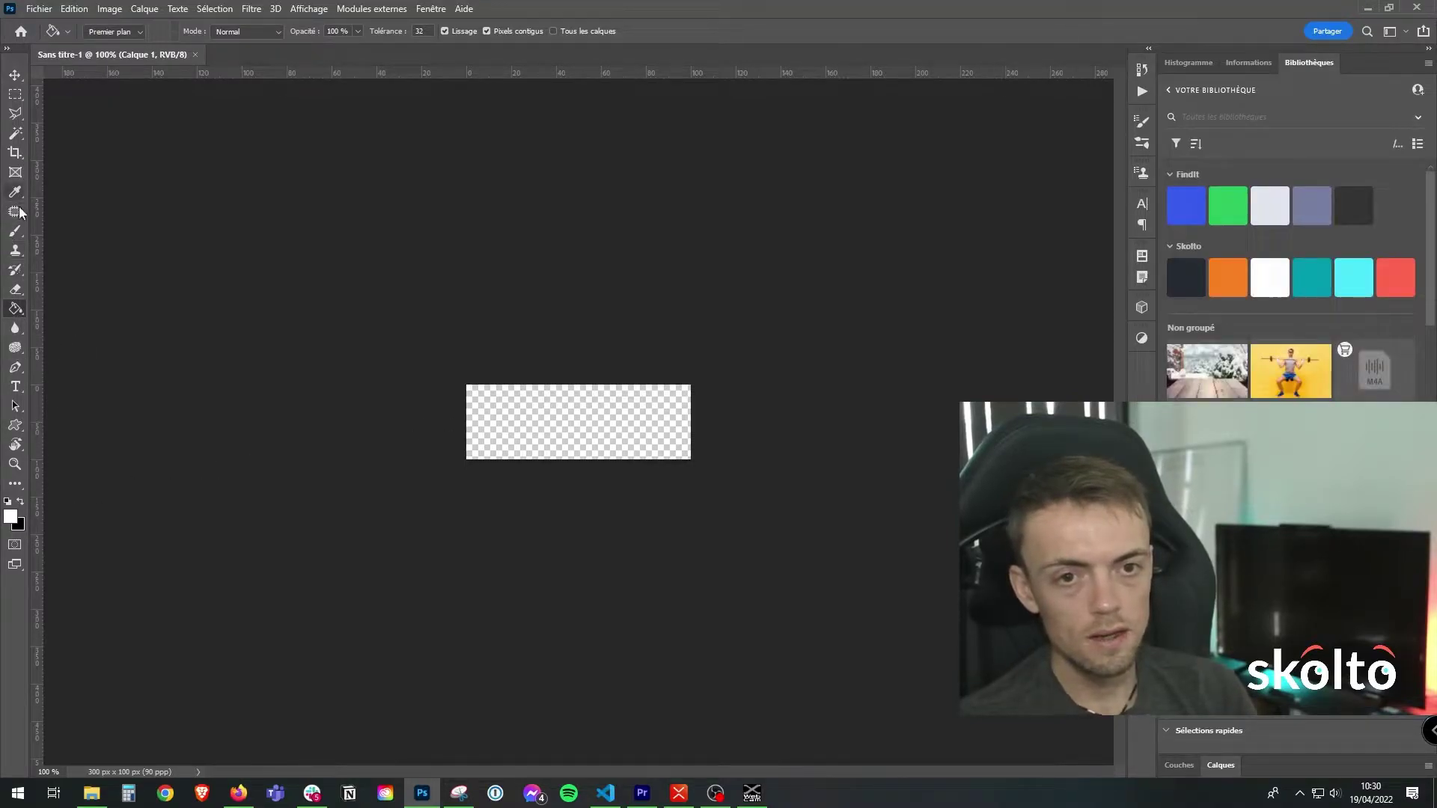
{"action": "left_click", "coordinate": [15, 387]}
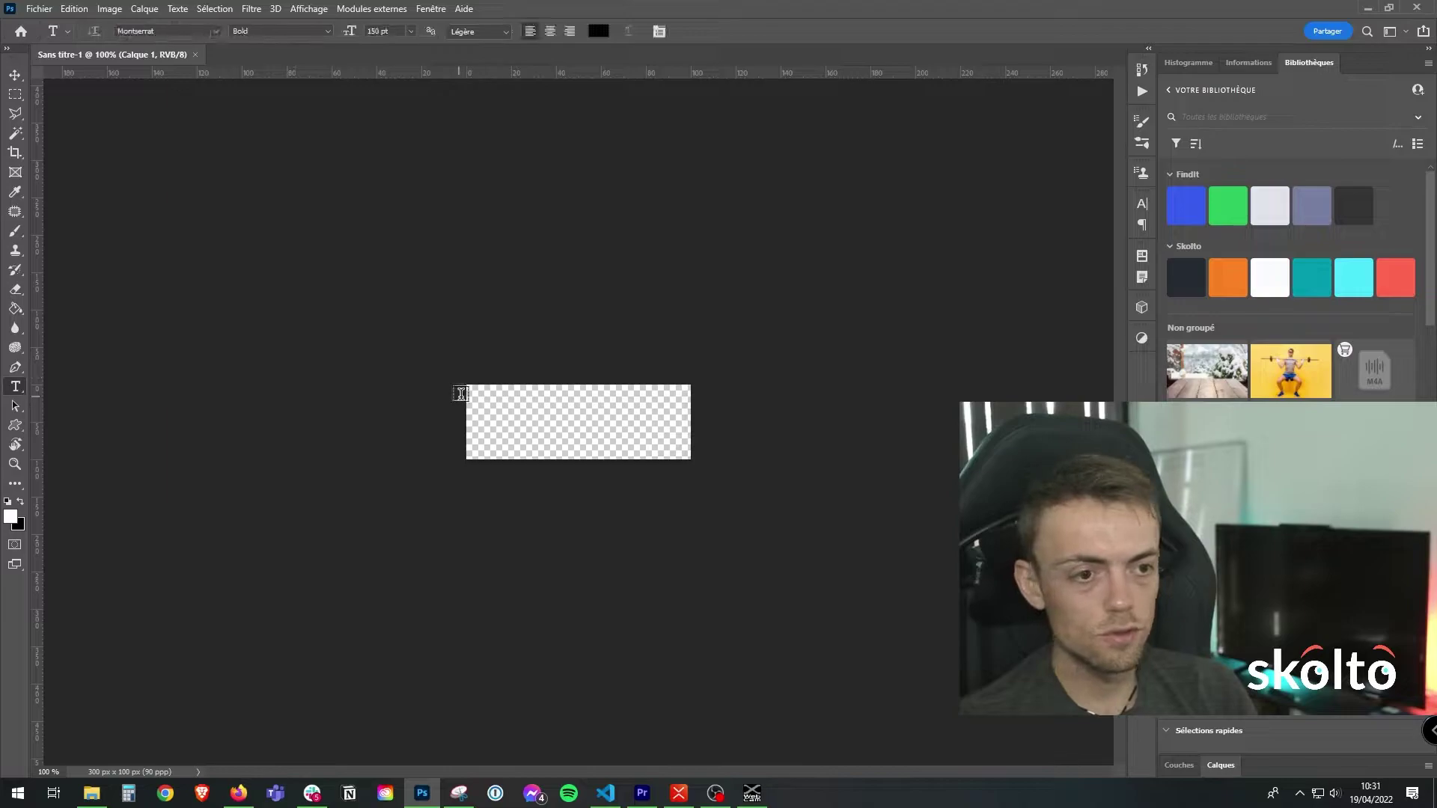
{"action": "left_click_drag", "start_coordinate": [467, 390], "coordinate": [690, 459]}
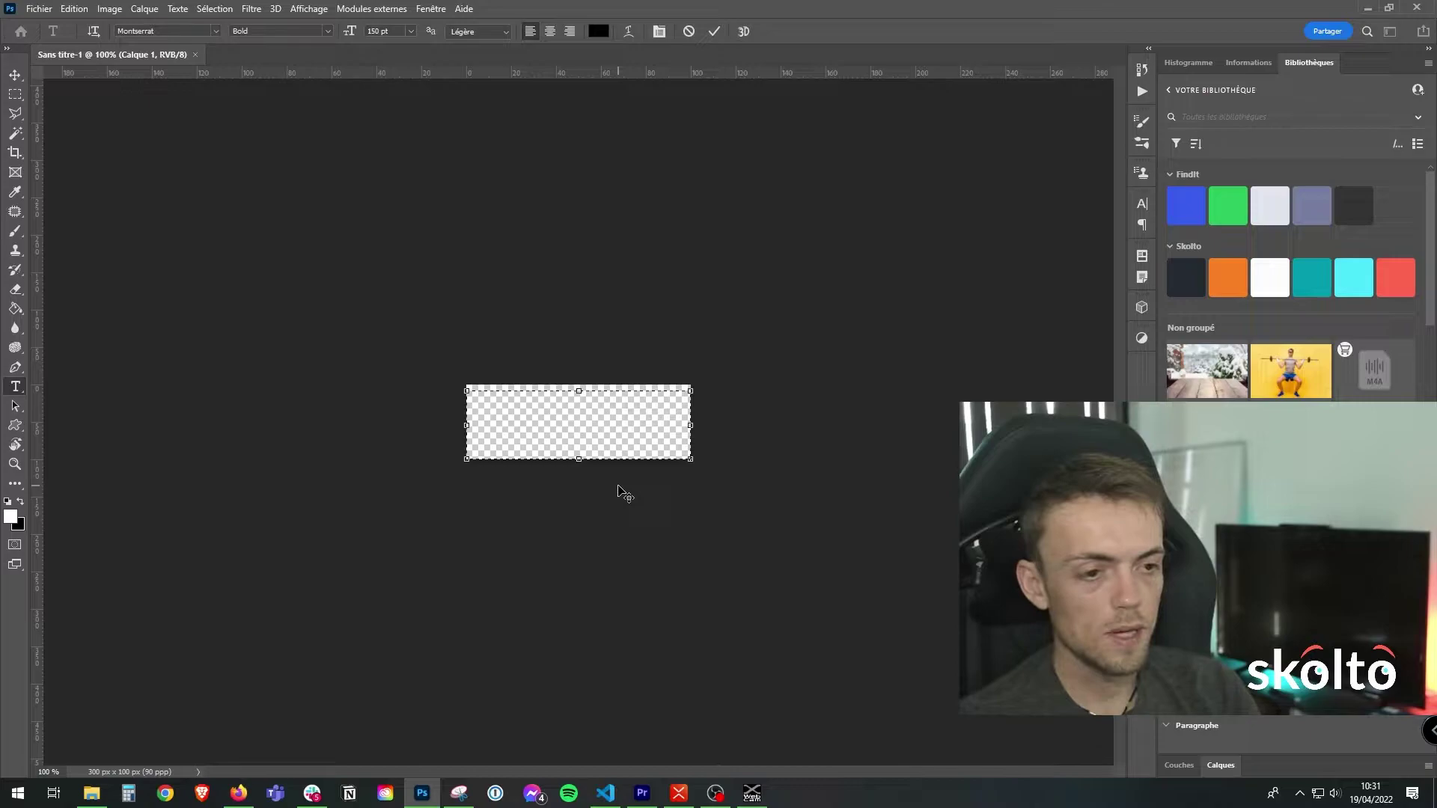
{"action": "left_click_drag", "start_coordinate": [350, 31], "coordinate": [262, 33]}
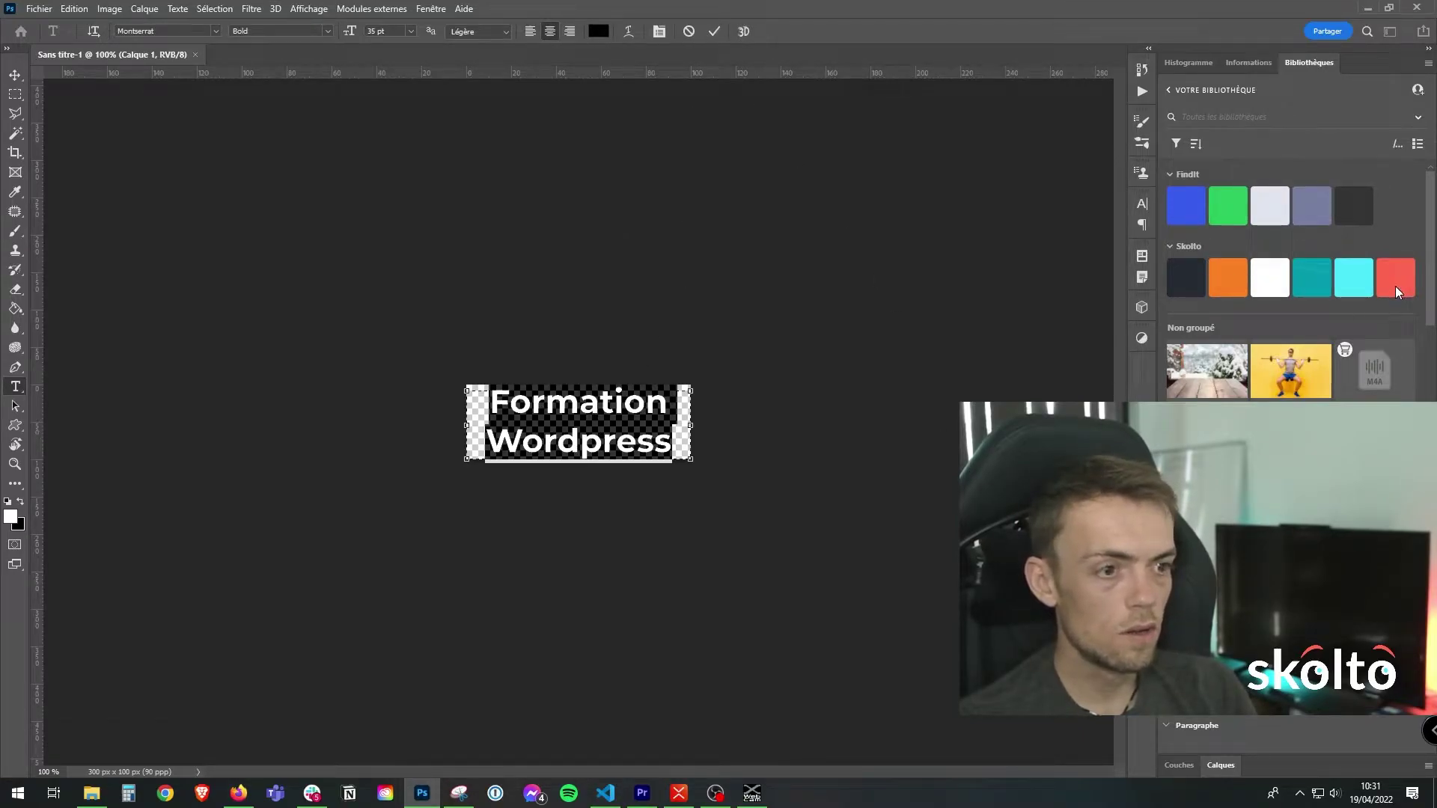
Step: Commit the logo text, colour it with the red #FF674E swatch of the Skolto library and shift it slightly to the right
{"action": "left_click", "coordinate": [598, 31]}
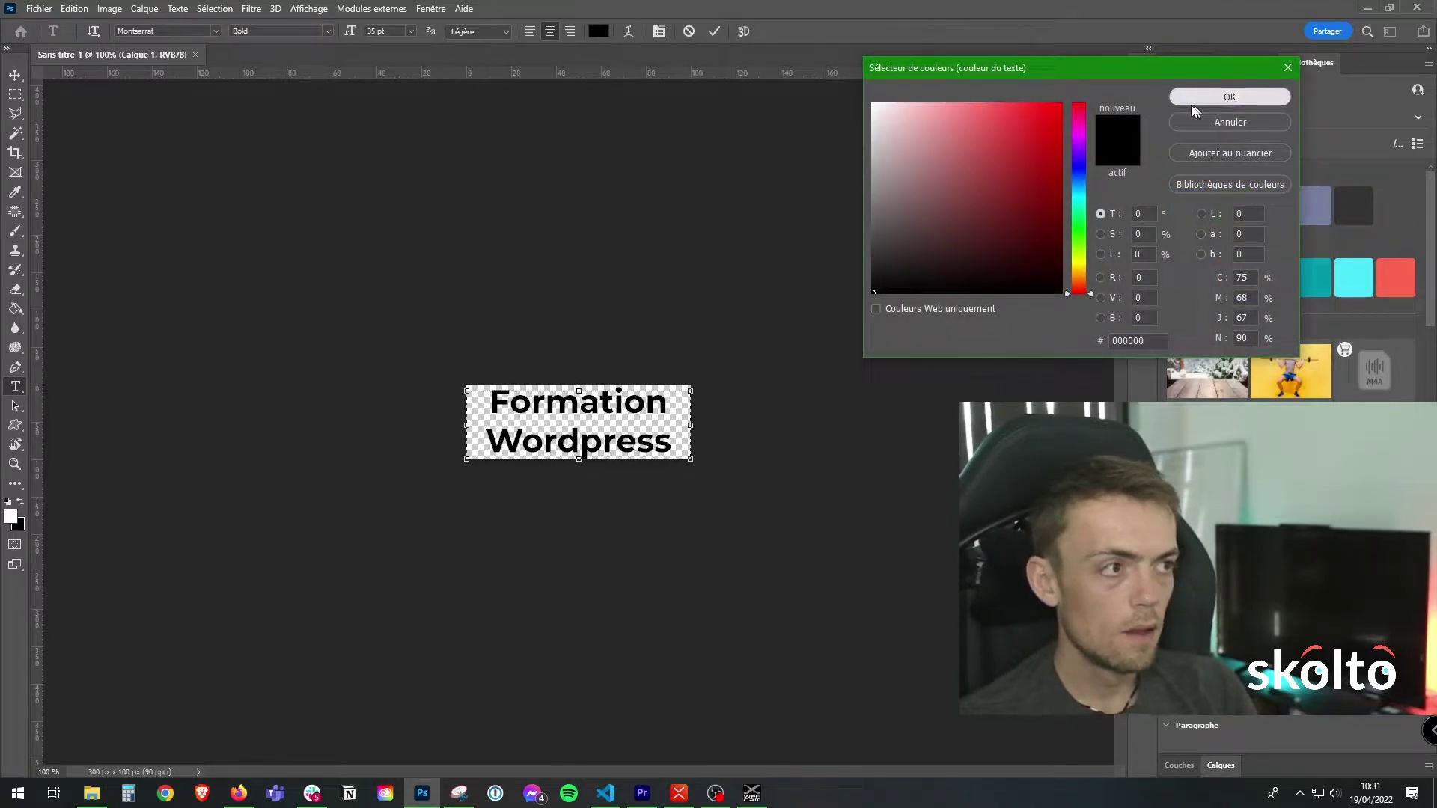
{"action": "left_click", "coordinate": [1230, 97]}
{"action": "key", "text": "ctrl+Return"}
{"action": "key", "text": "v"}
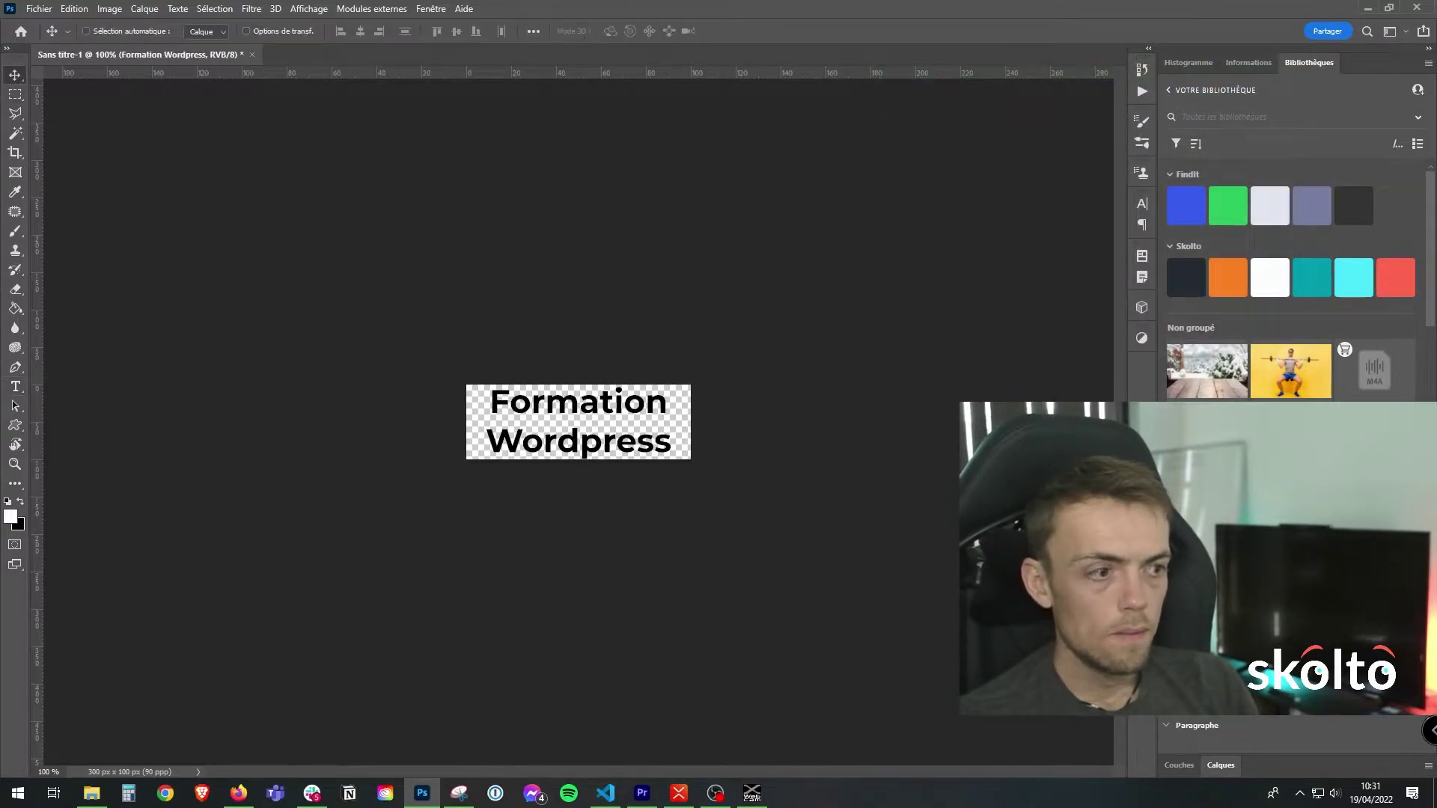
{"action": "left_click", "coordinate": [1396, 278]}
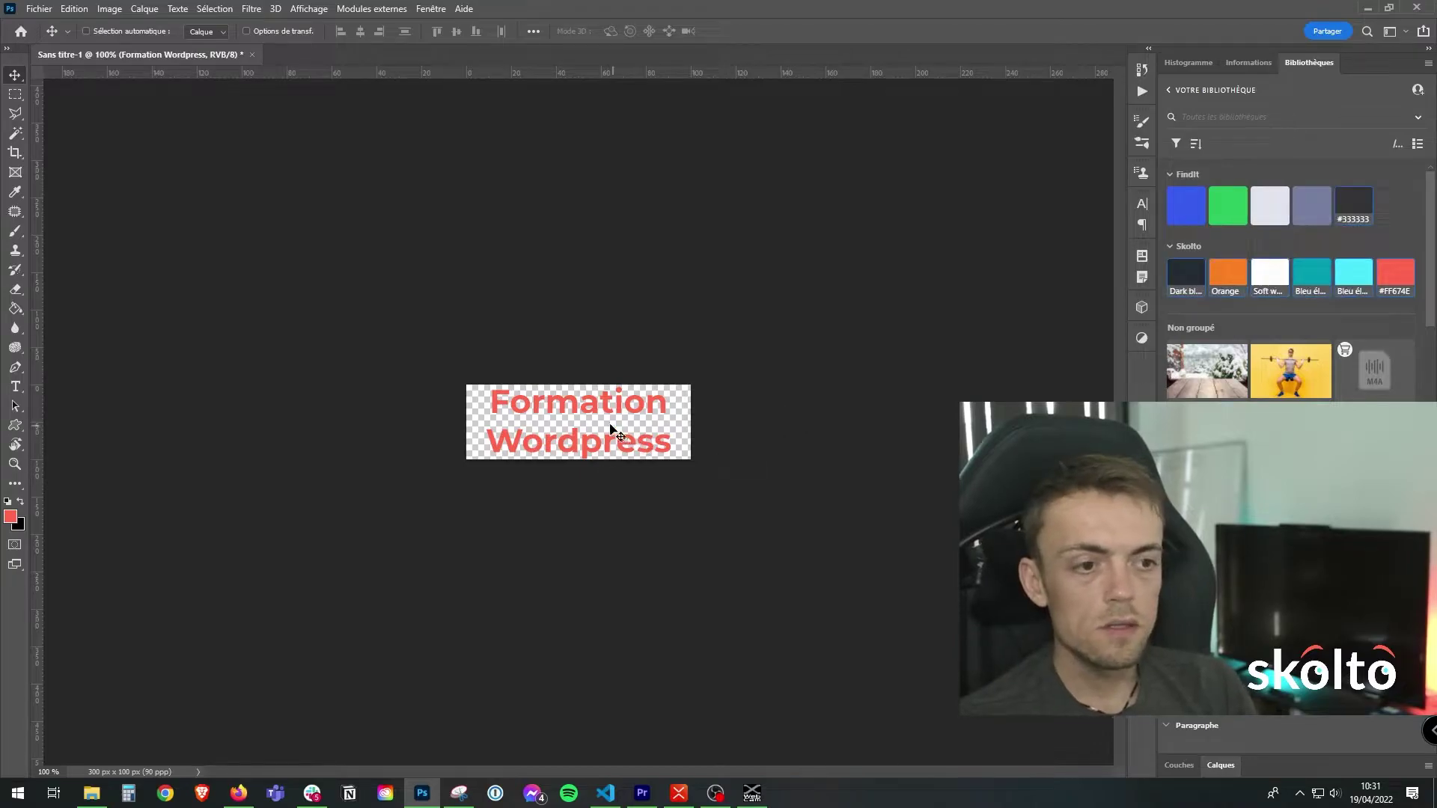
{"action": "left_click_drag", "start_coordinate": [564, 447], "coordinate": [566, 448]}
Step: Start saving a copy of the document in the Téléchargements folder and choose PNG as its format
{"action": "left_click", "coordinate": [39, 8]}
{"action": "left_click", "coordinate": [118, 187]}
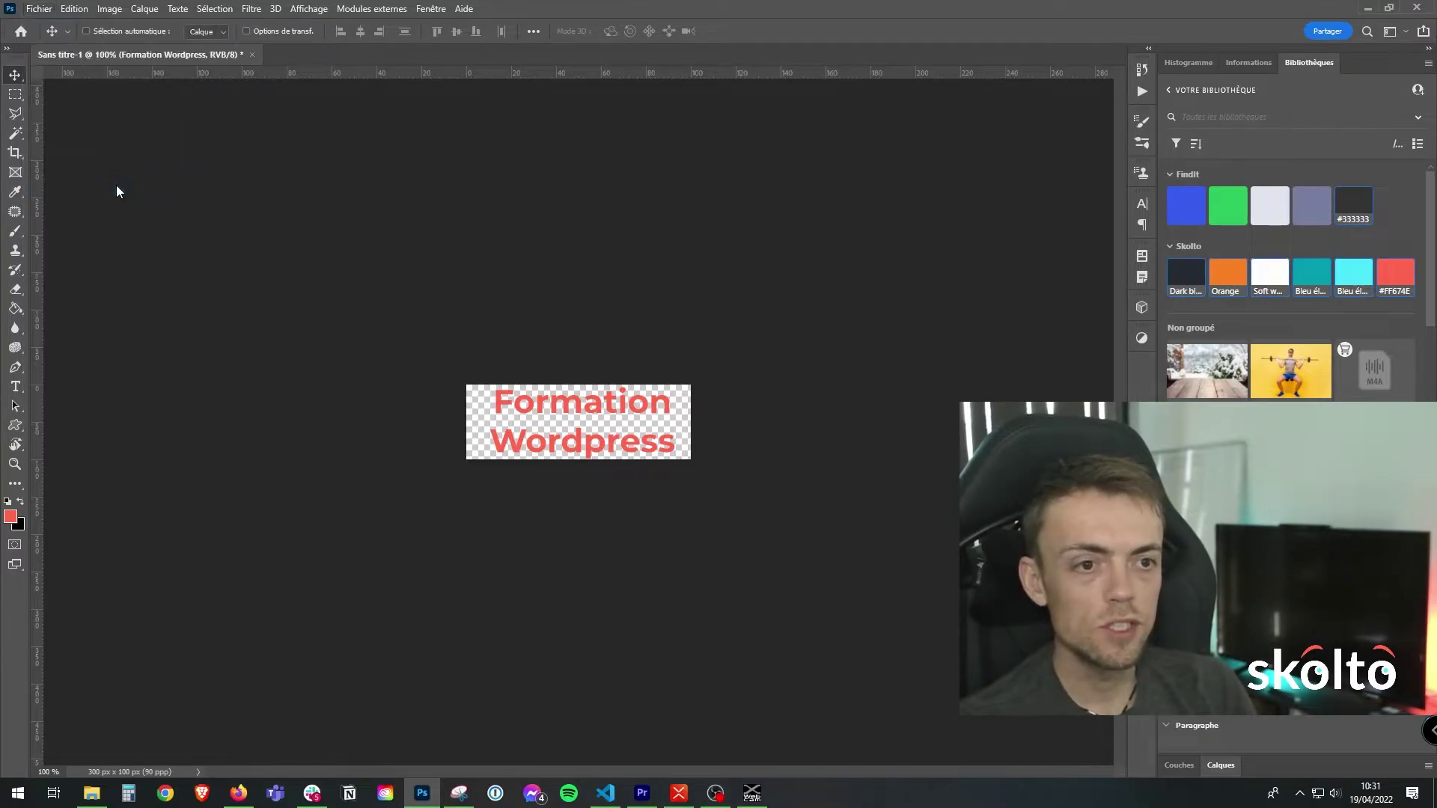
{"action": "left_click", "coordinate": [210, 523]}
{"action": "left_click", "coordinate": [237, 520]}
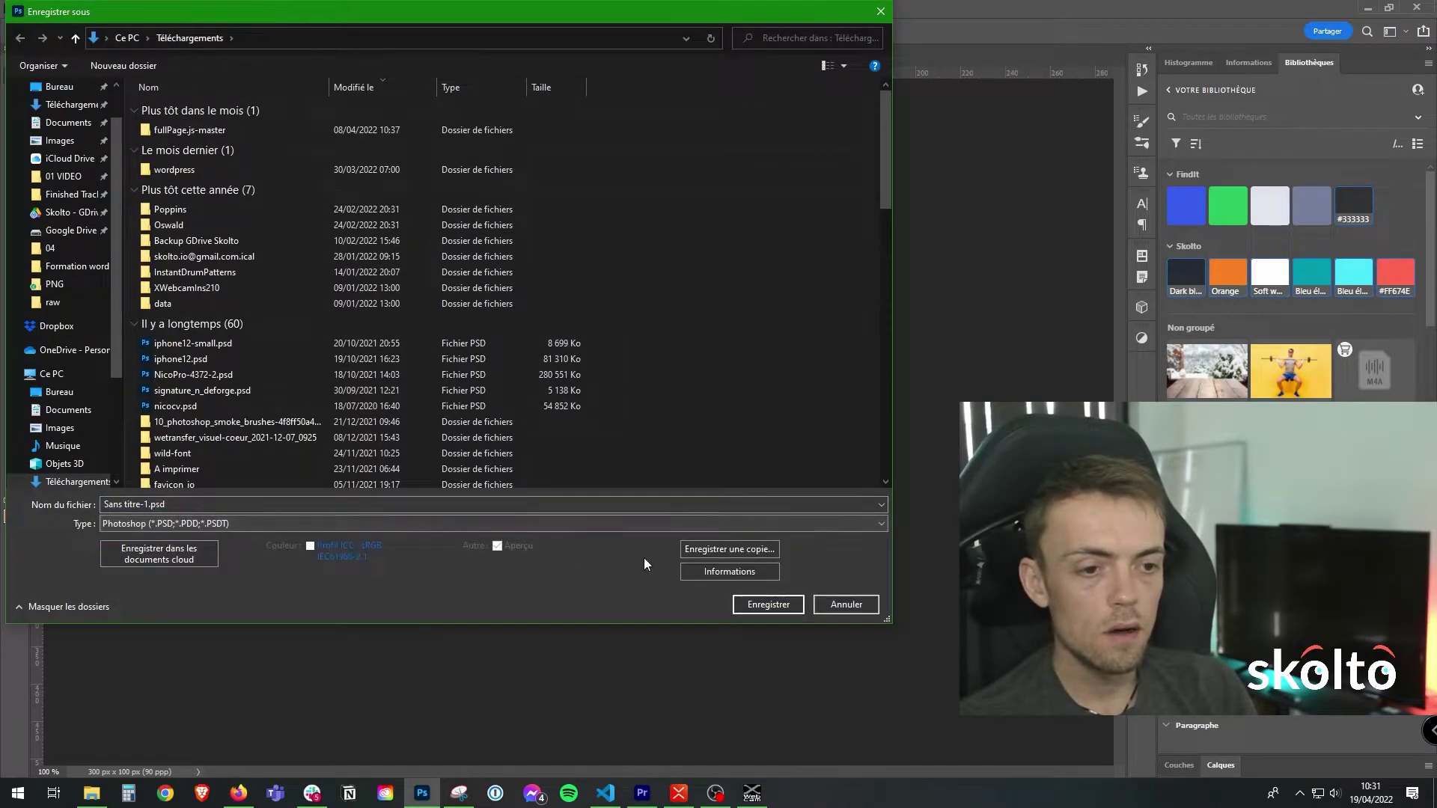
{"action": "left_click", "coordinate": [731, 549]}
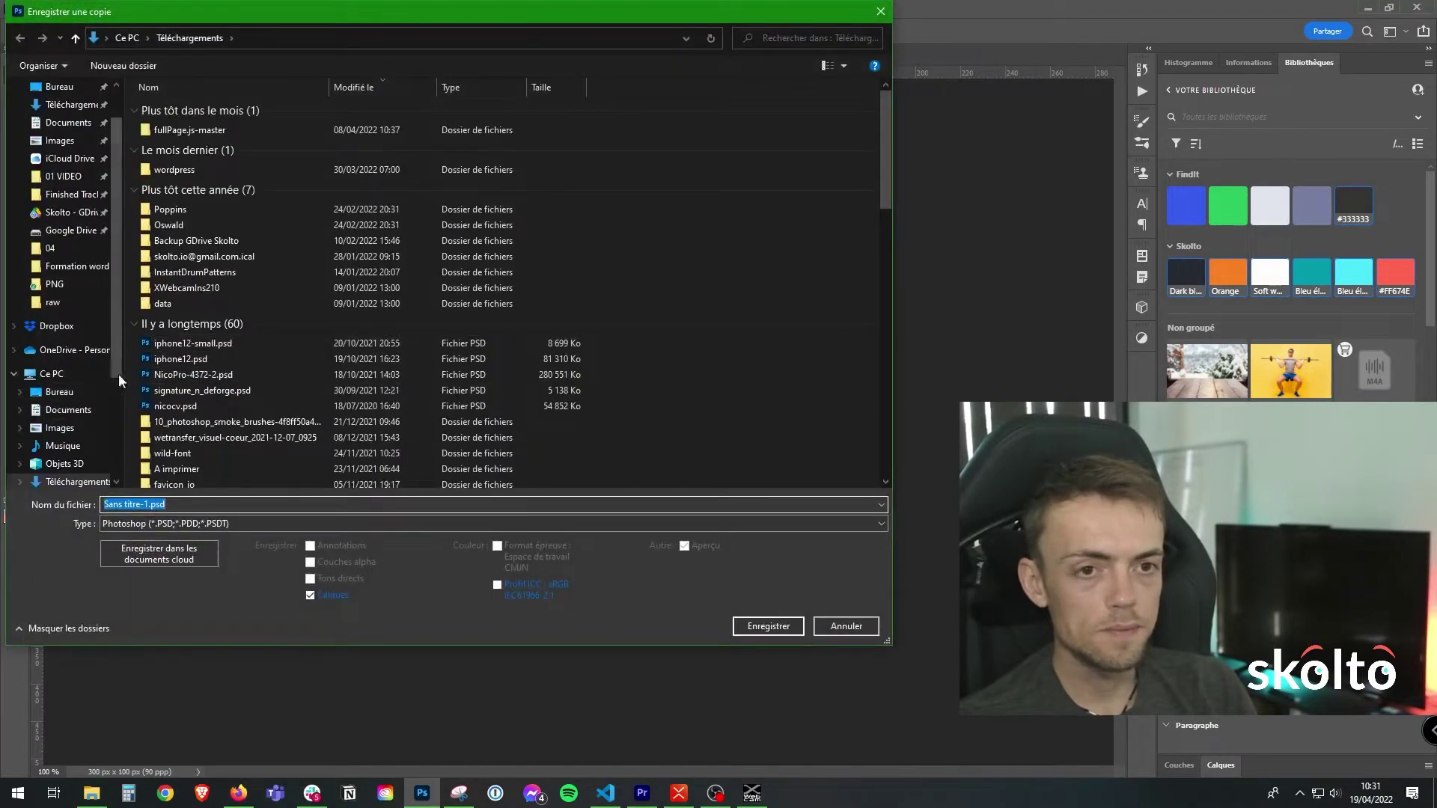
{"action": "left_click", "coordinate": [153, 523]}
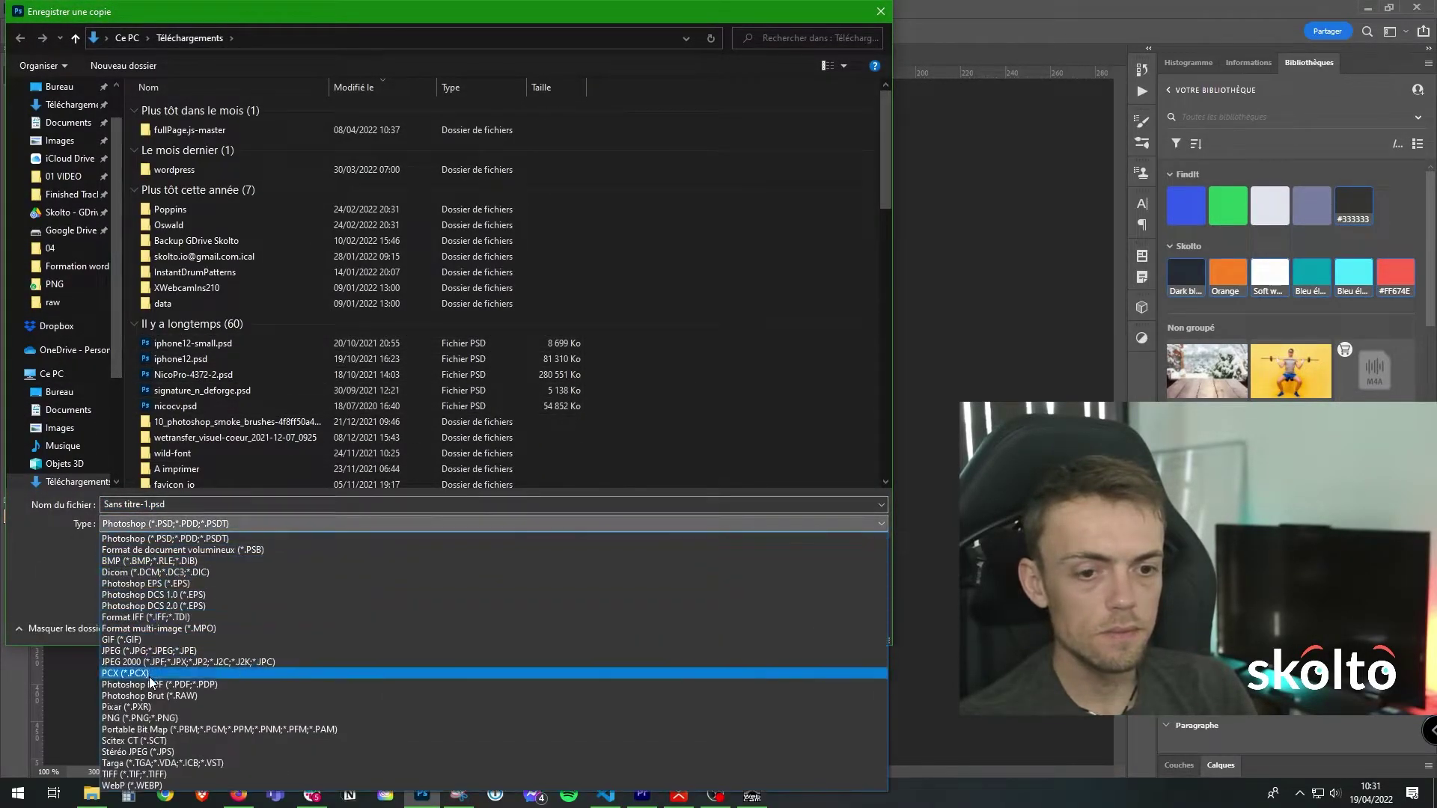
{"action": "left_click", "coordinate": [135, 716]}
{"action": "scroll", "coordinate": [113, 245], "scroll_direction": "down", "scroll_amount": 3}
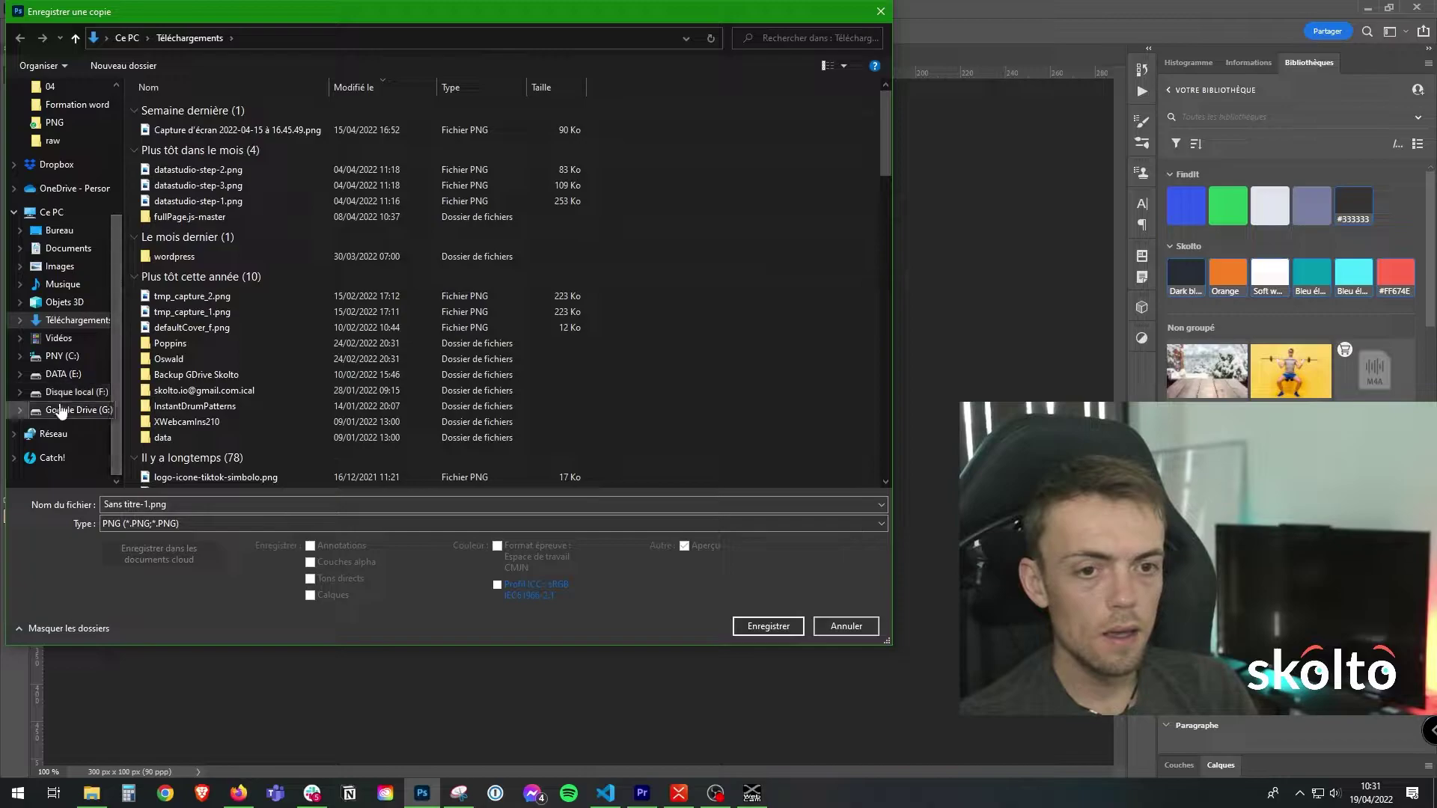
Step: Name the copy logo-formation-wordpress.png and save it with the minimum file size option
{"action": "left_click", "coordinate": [147, 504]}
{"action": "left_click", "coordinate": [148, 505]}
{"action": "left_click_drag", "start_coordinate": [147, 504], "coordinate": [90, 506]}
{"action": "type", "text": "logo-formation-wordpress"}
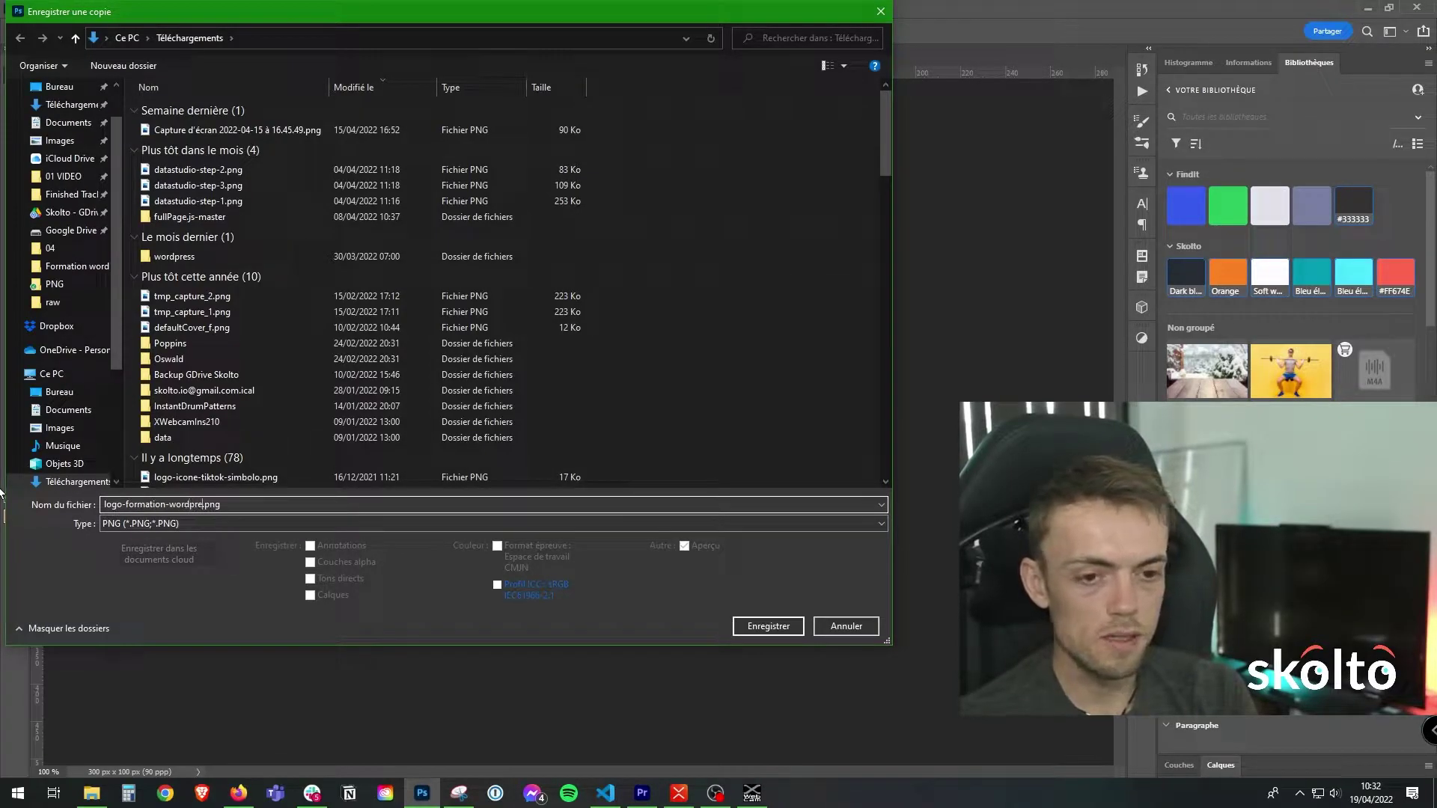
{"action": "left_click", "coordinate": [762, 630]}
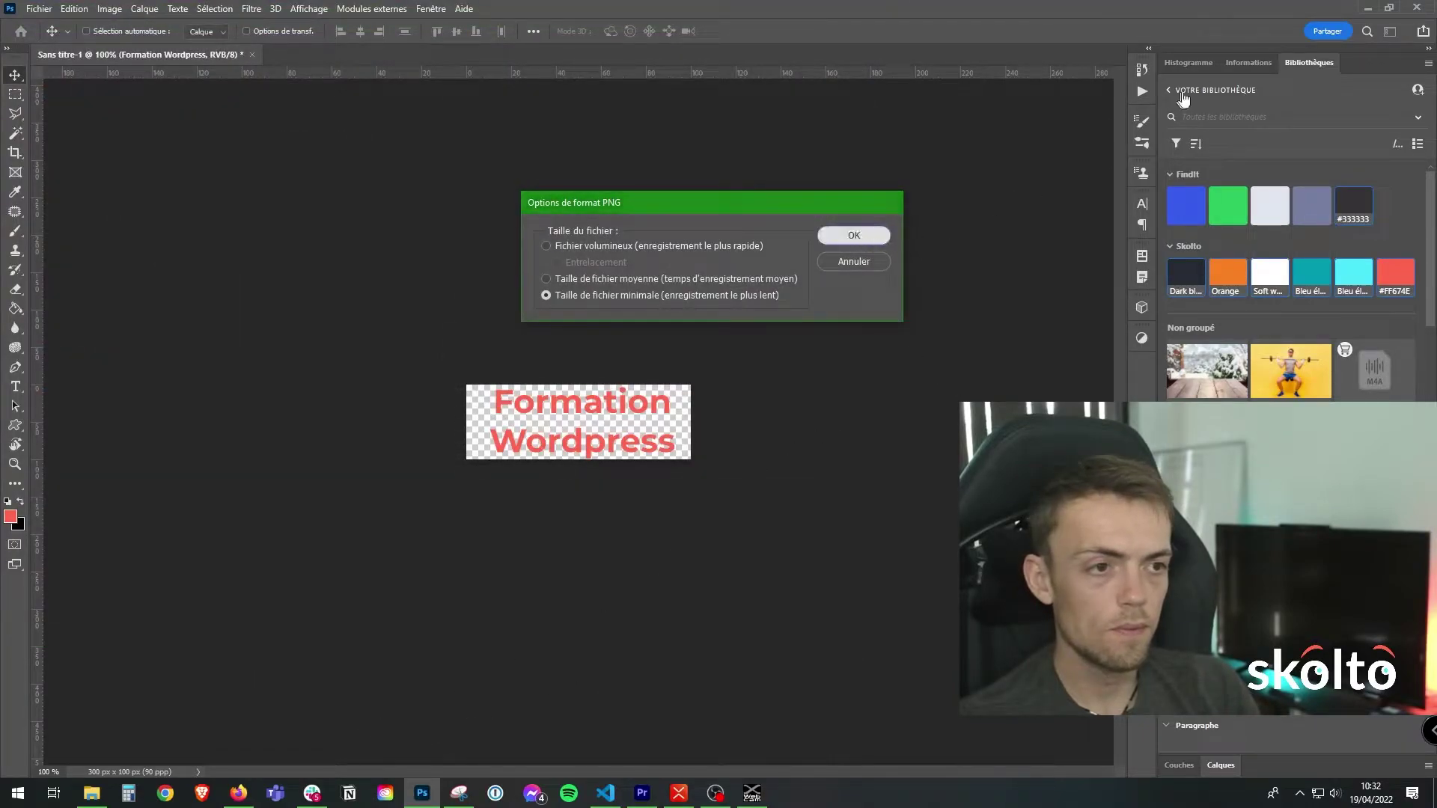
{"action": "left_click", "coordinate": [855, 234]}
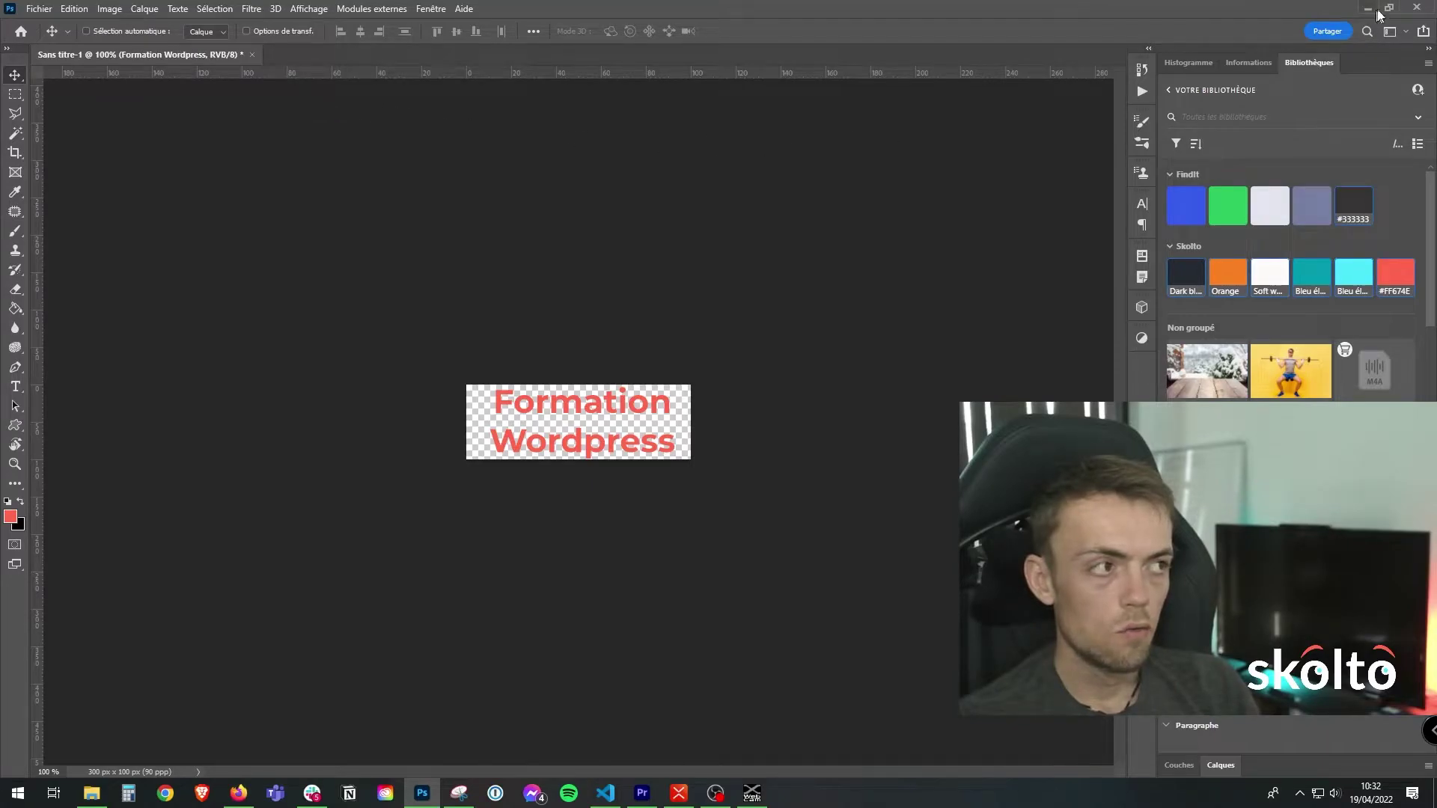
Step: Save the layered document as logo-formation-wordpress.psd in the Téléchargements folder
{"action": "key", "text": "ctrl+shift+s"}
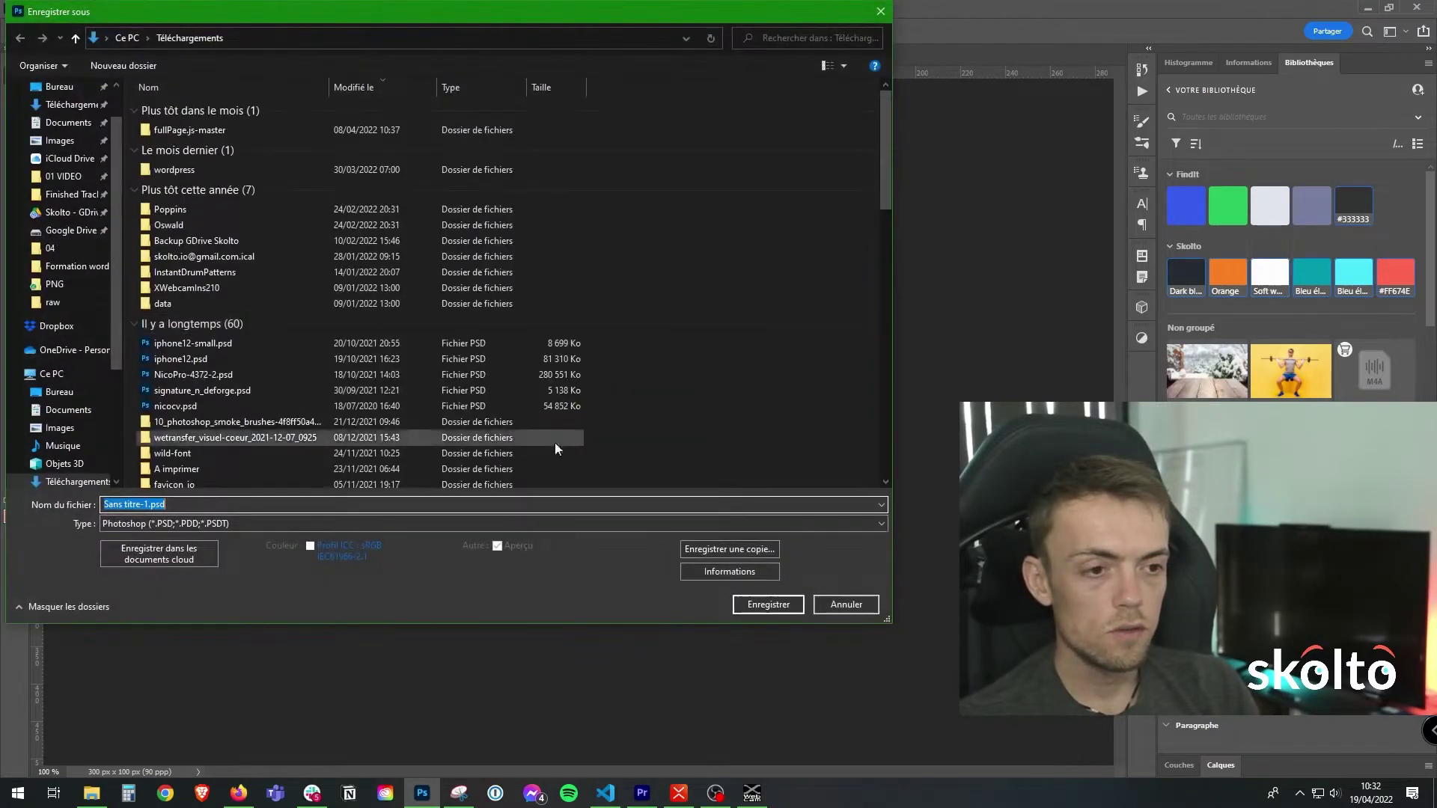
{"action": "left_click", "coordinate": [141, 505]}
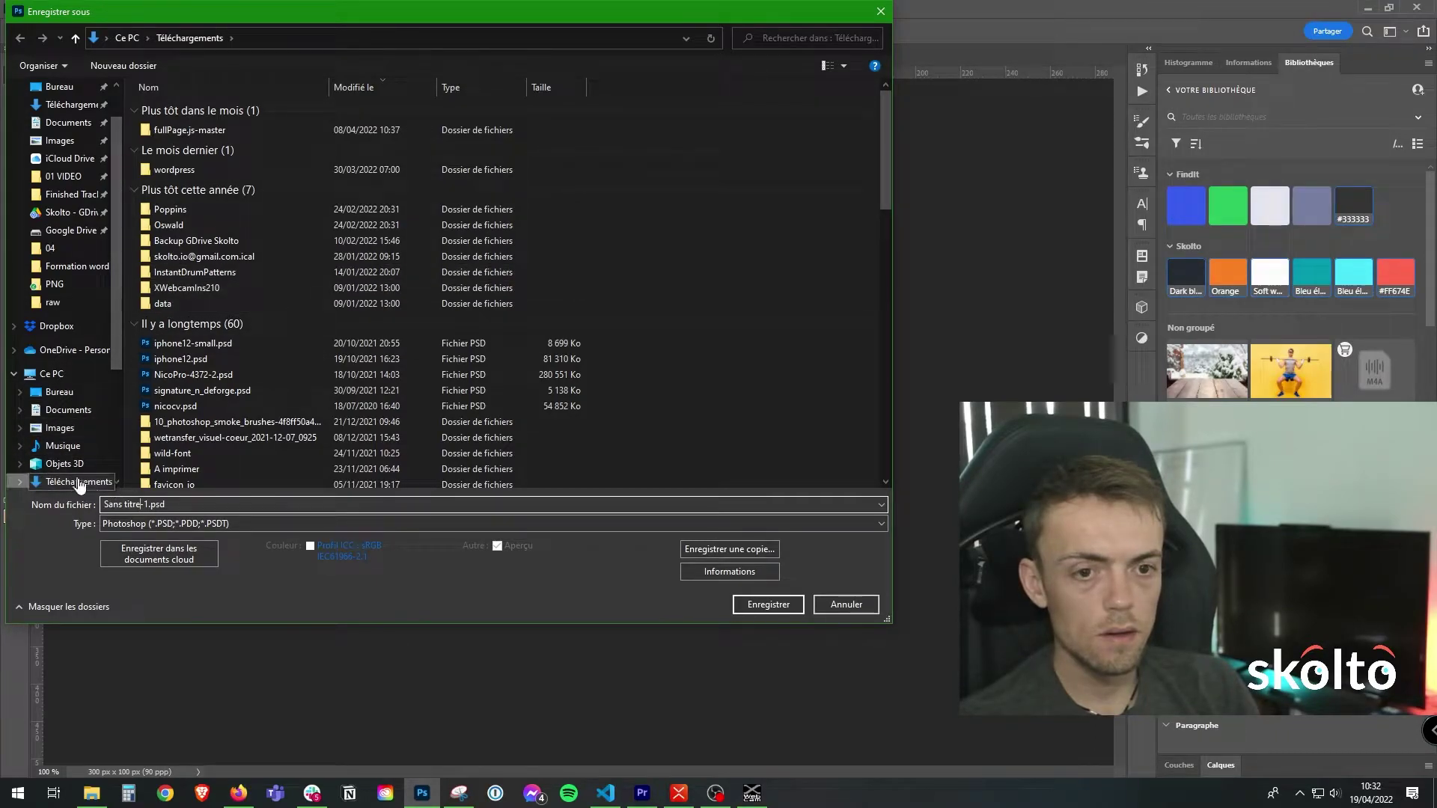
{"action": "left_click_drag", "start_coordinate": [148, 504], "coordinate": [93, 500]}
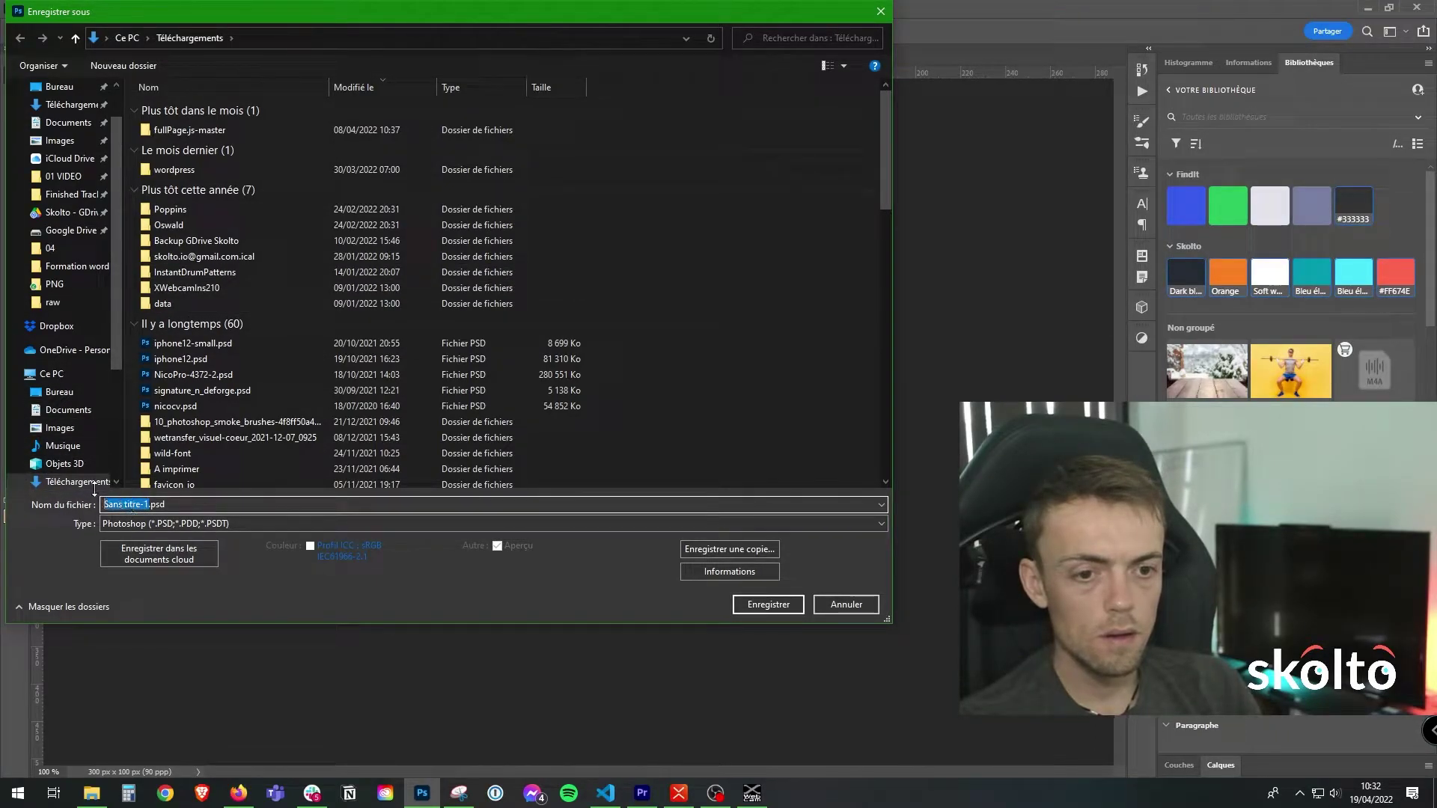
{"action": "type", "text": "logo-formation-wordpres"}
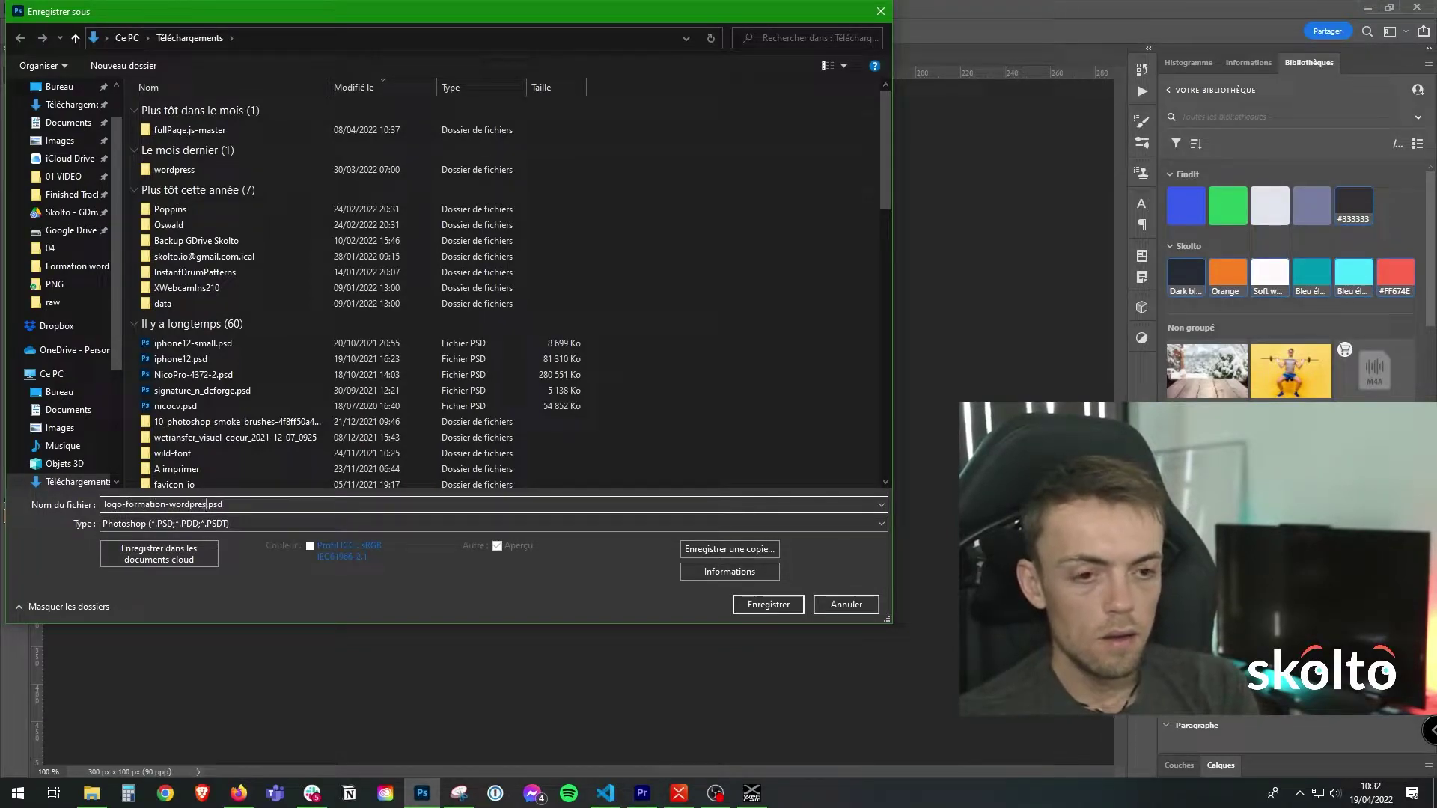
{"action": "type", "text": "s"}
{"action": "key", "text": "Return"}
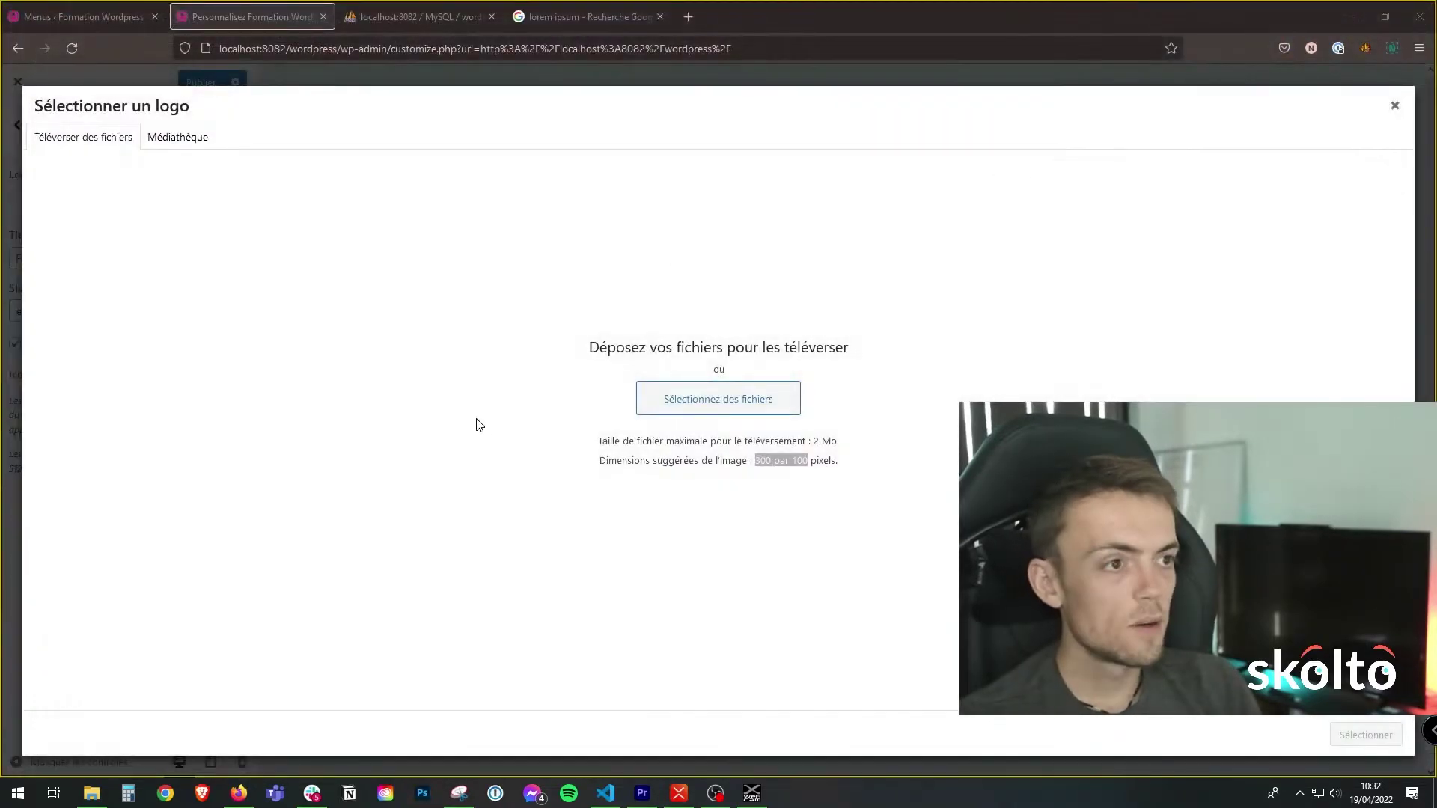
Step: Upload logo-formation-wordpress.png from the Téléchargements folder to the WordPress media library as the site logo image
{"action": "left_click", "coordinate": [717, 401]}
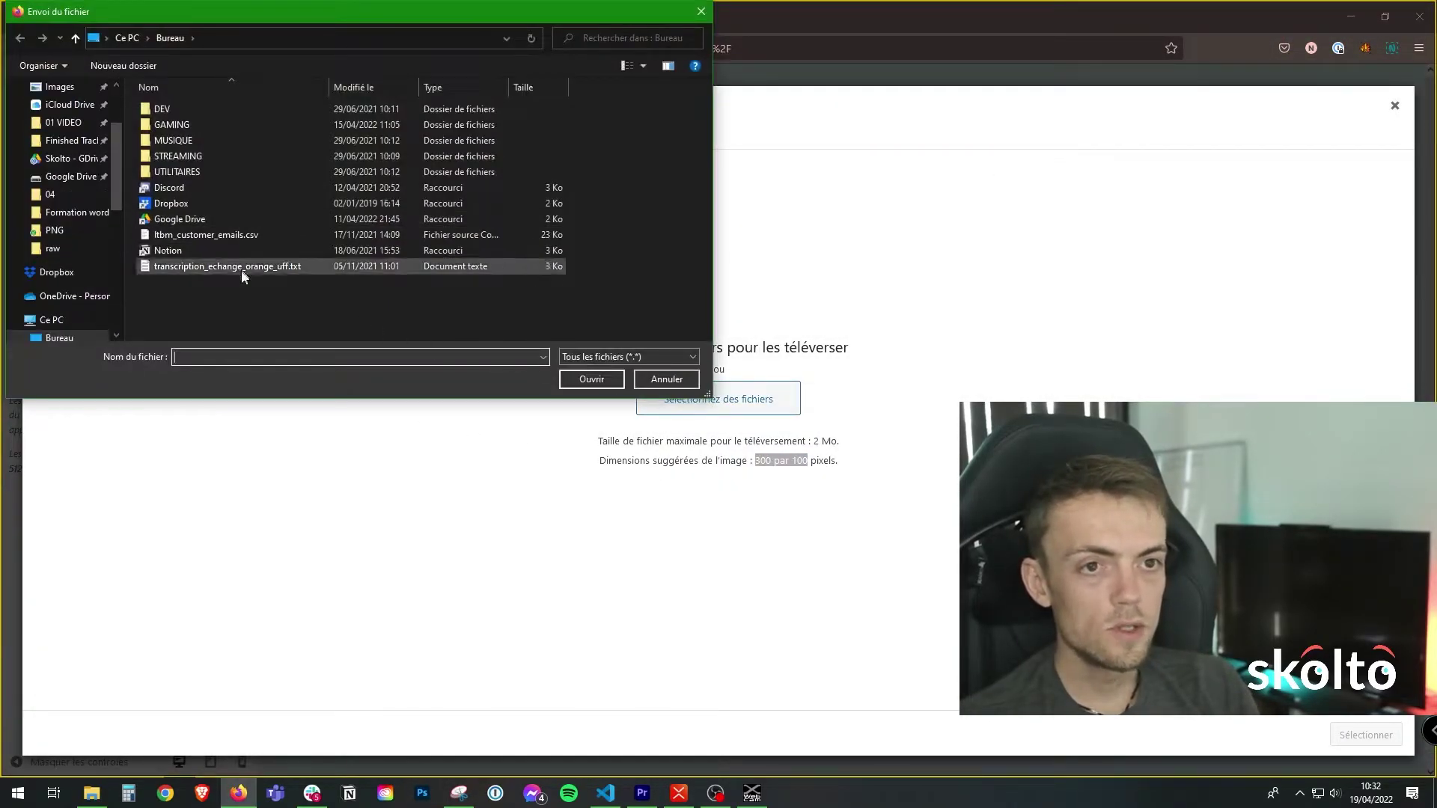
{"action": "scroll", "coordinate": [63, 225], "scroll_direction": "down", "scroll_amount": 2}
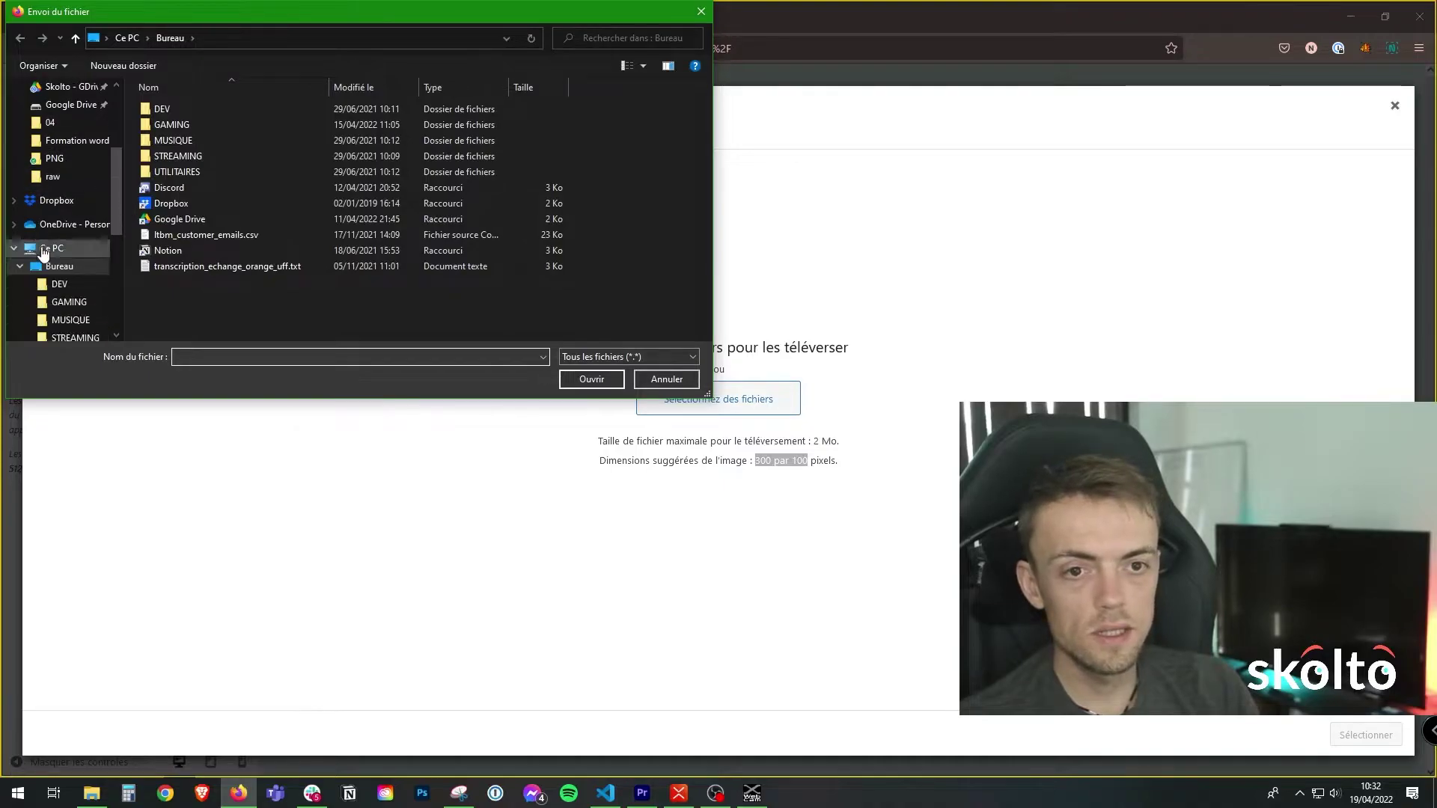
{"action": "scroll", "coordinate": [62, 234], "scroll_direction": "down", "scroll_amount": 5}
{"action": "left_click", "coordinate": [58, 229]}
{"action": "left_click", "coordinate": [69, 213]}
{"action": "left_click", "coordinate": [216, 146]}
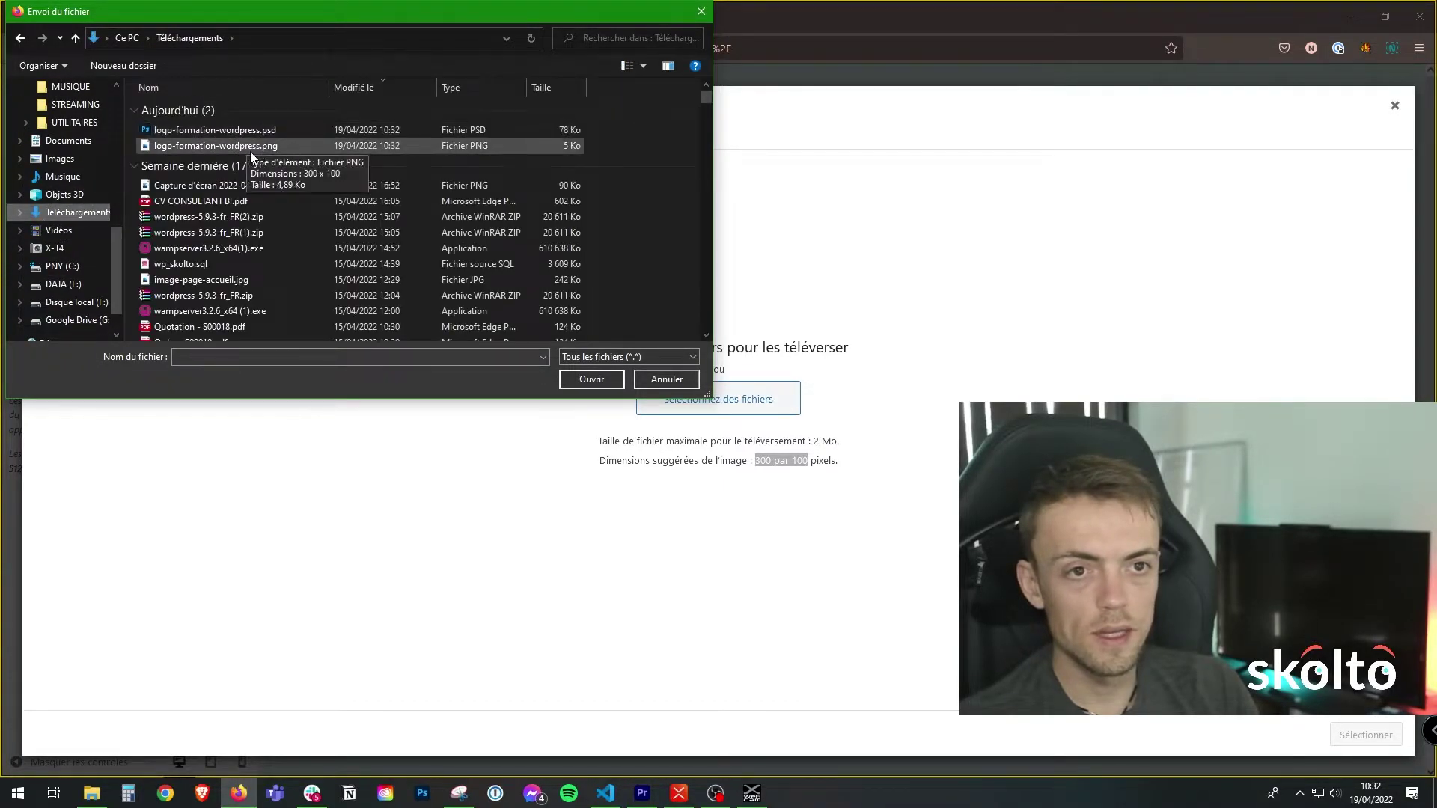
{"action": "left_click", "coordinate": [598, 377]}
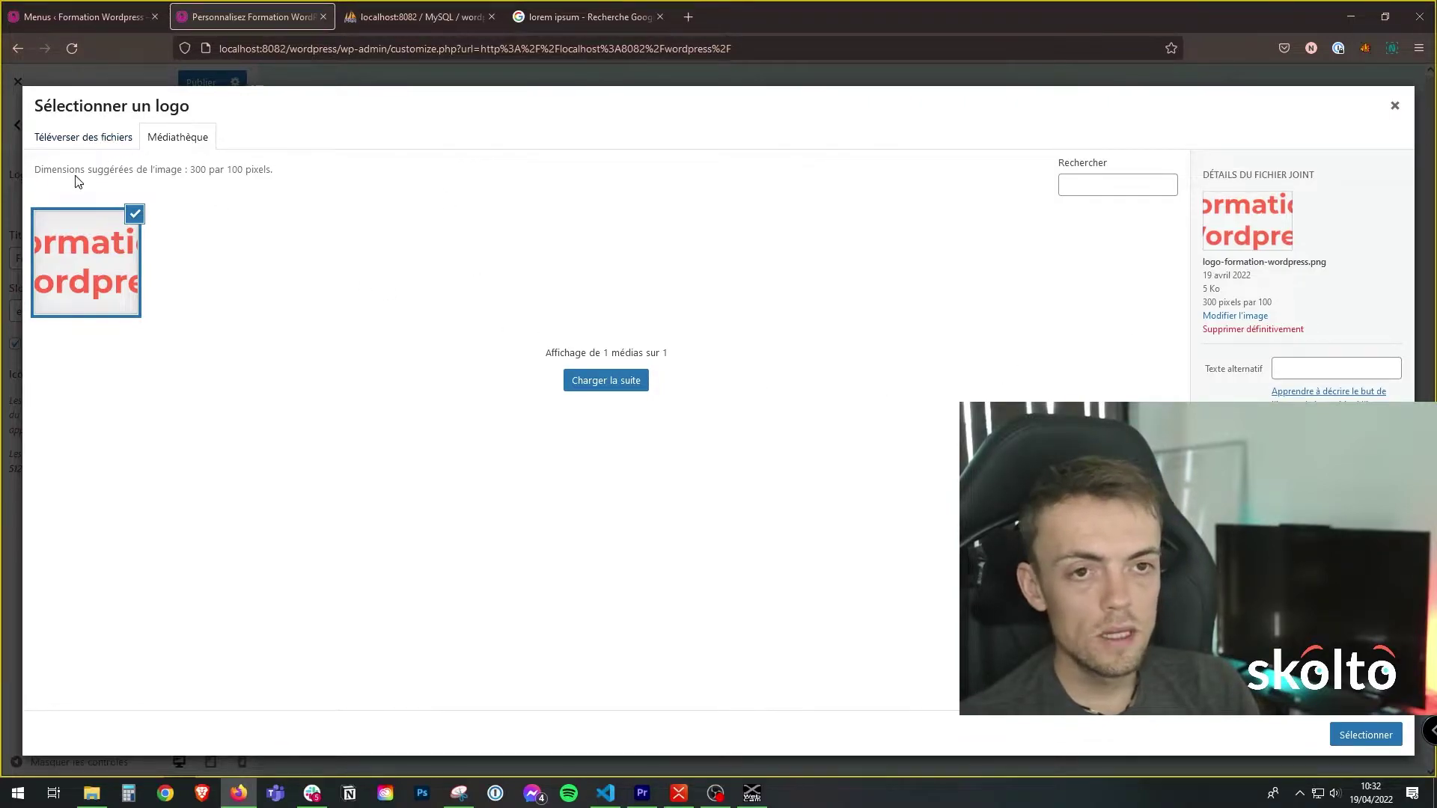
Step: Enter "Logo de nos Formation Wordpress" as the alternative text of the uploaded logo image
{"action": "left_click", "coordinate": [1305, 368]}
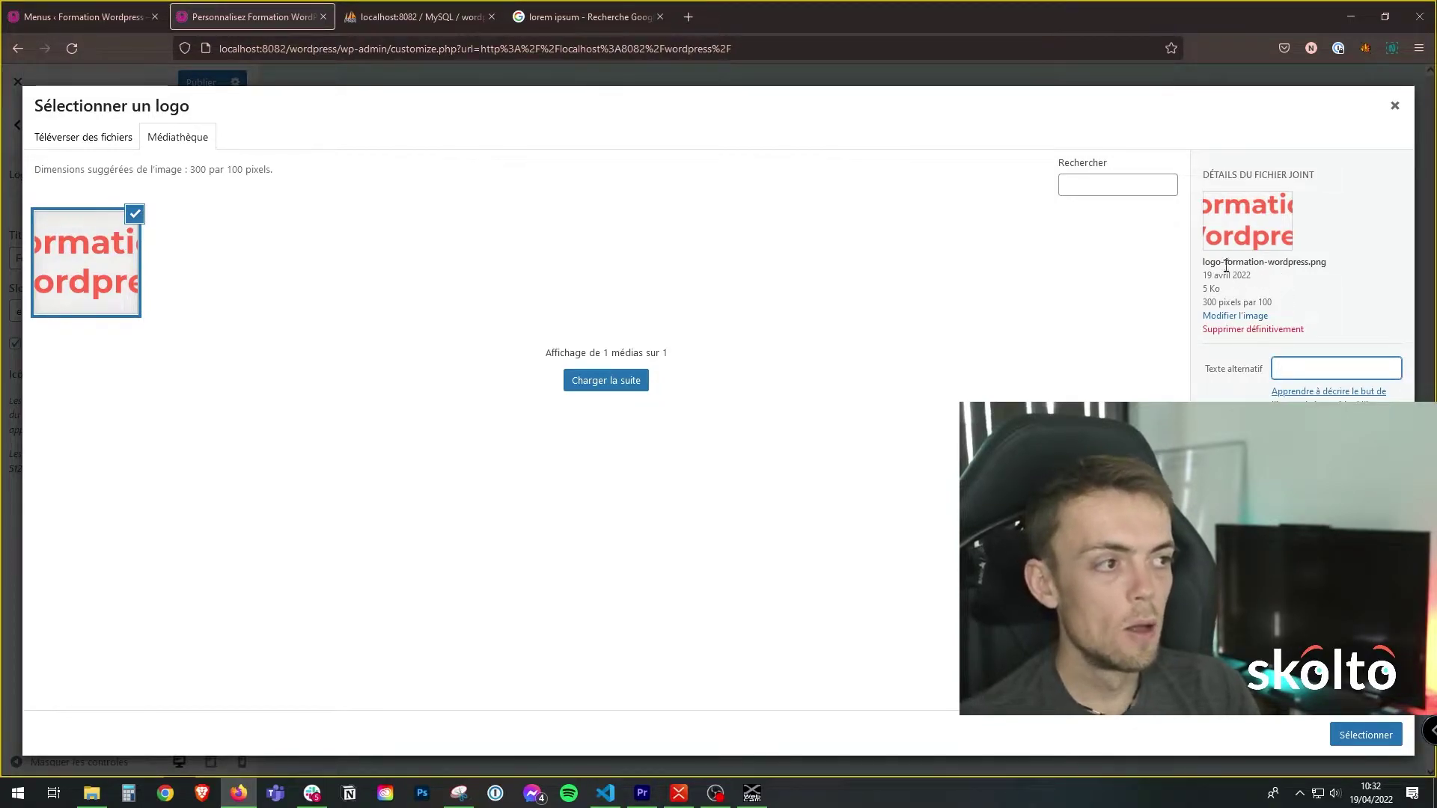
{"action": "left_click_drag", "start_coordinate": [1203, 272], "coordinate": [1299, 262]}
{"action": "left_click", "coordinate": [1344, 263]}
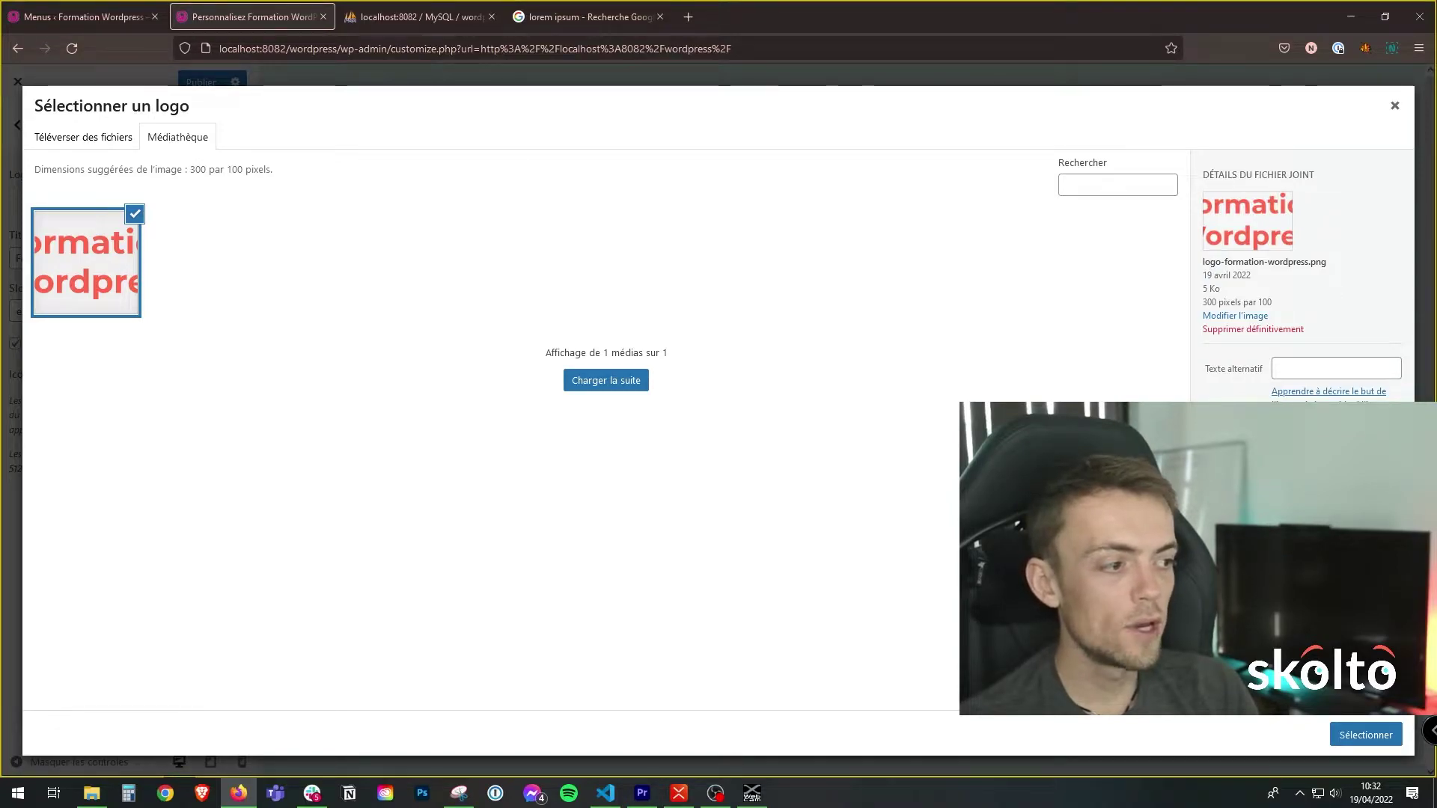
{"action": "scroll", "coordinate": [1302, 314], "scroll_direction": "right", "scroll_amount": 1}
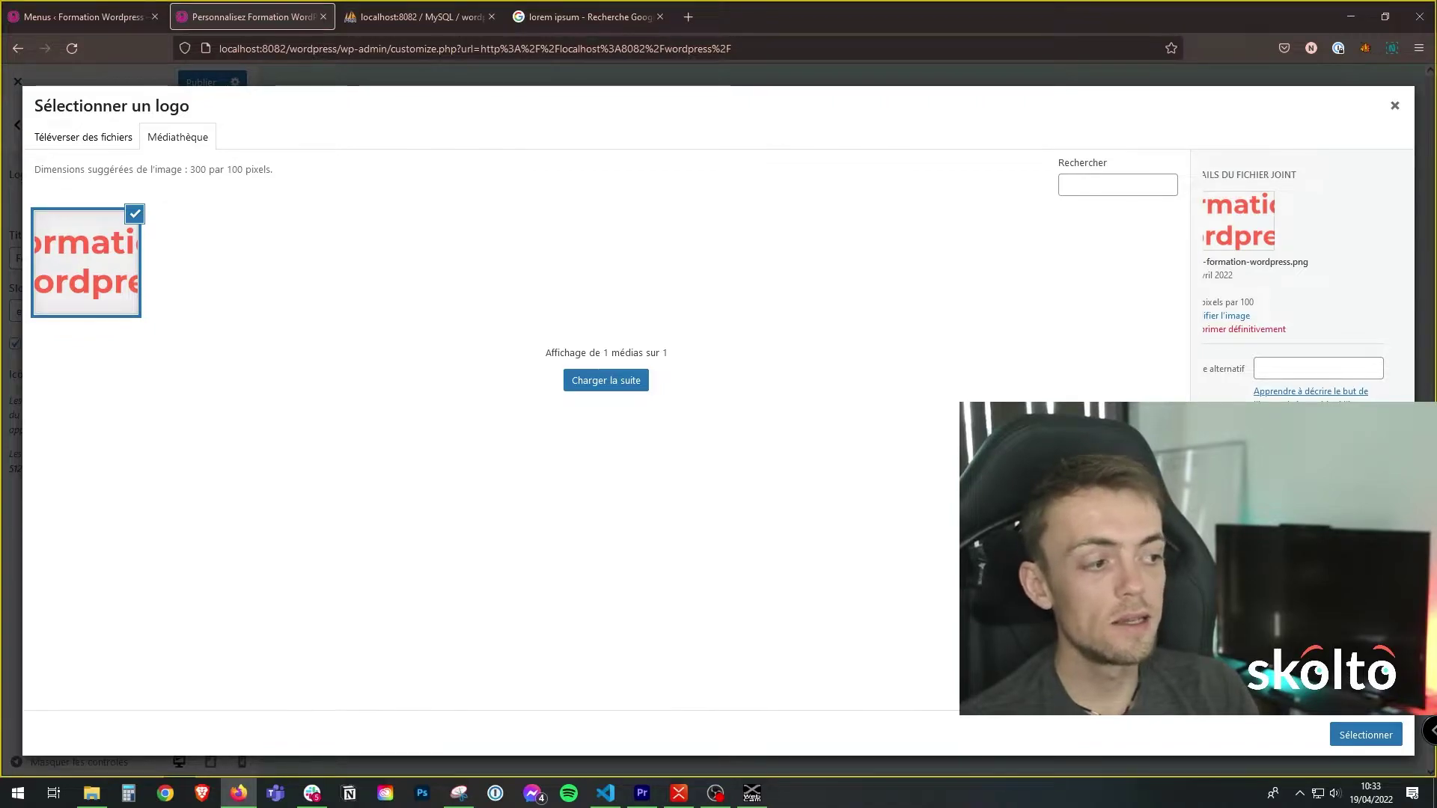
{"action": "left_click", "coordinate": [1293, 369]}
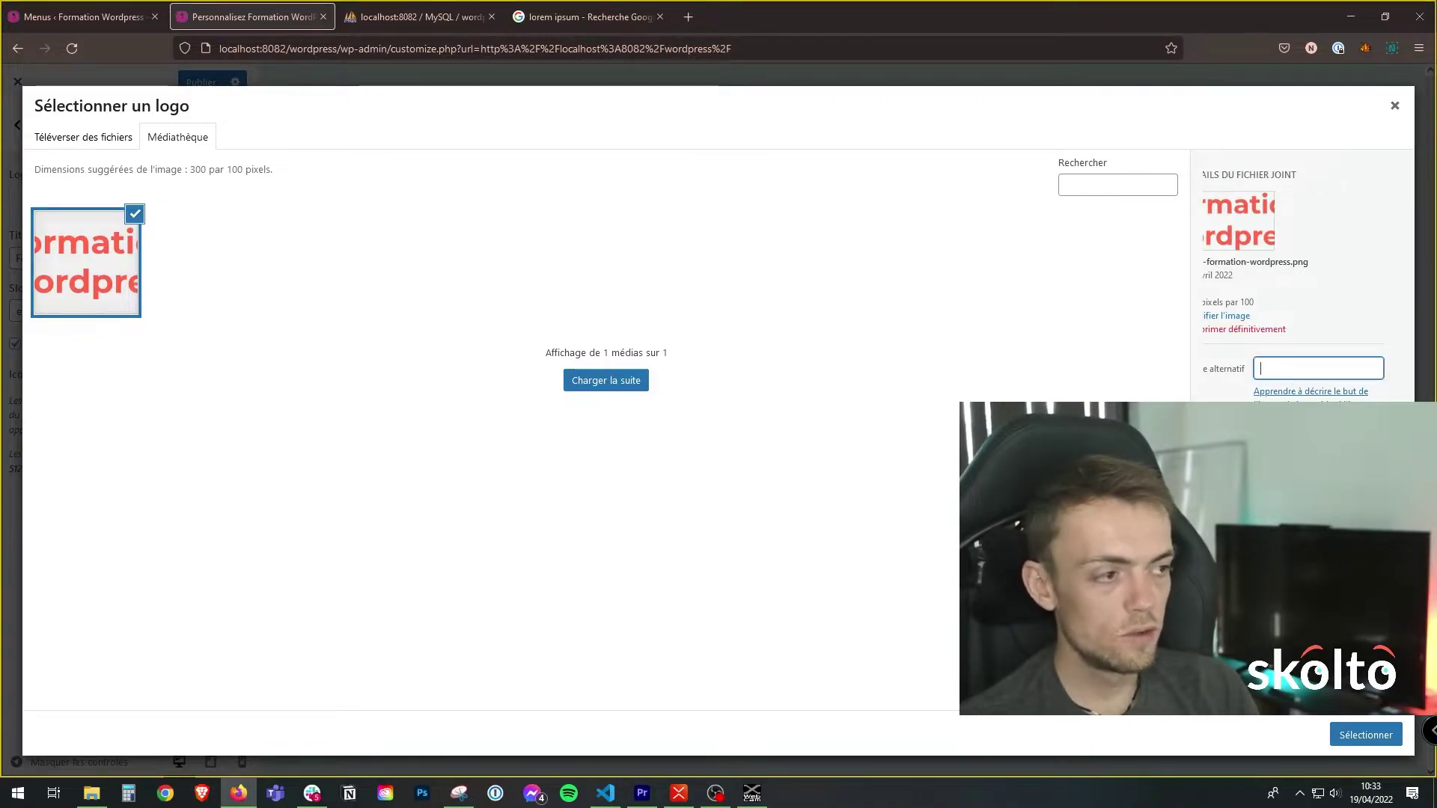
{"action": "type", "text": "Logo"}
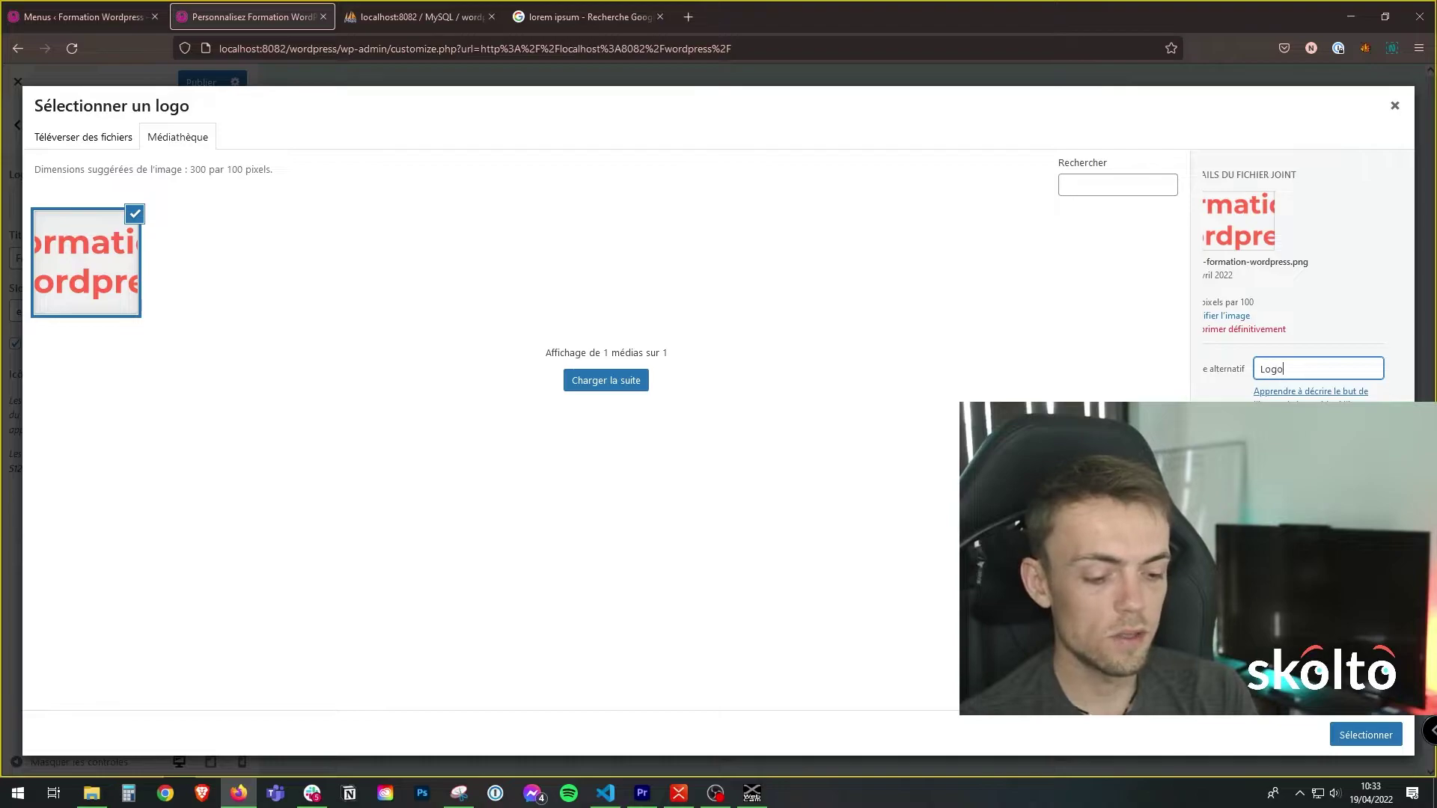
{"action": "type", "text": " de nos Formatio"}
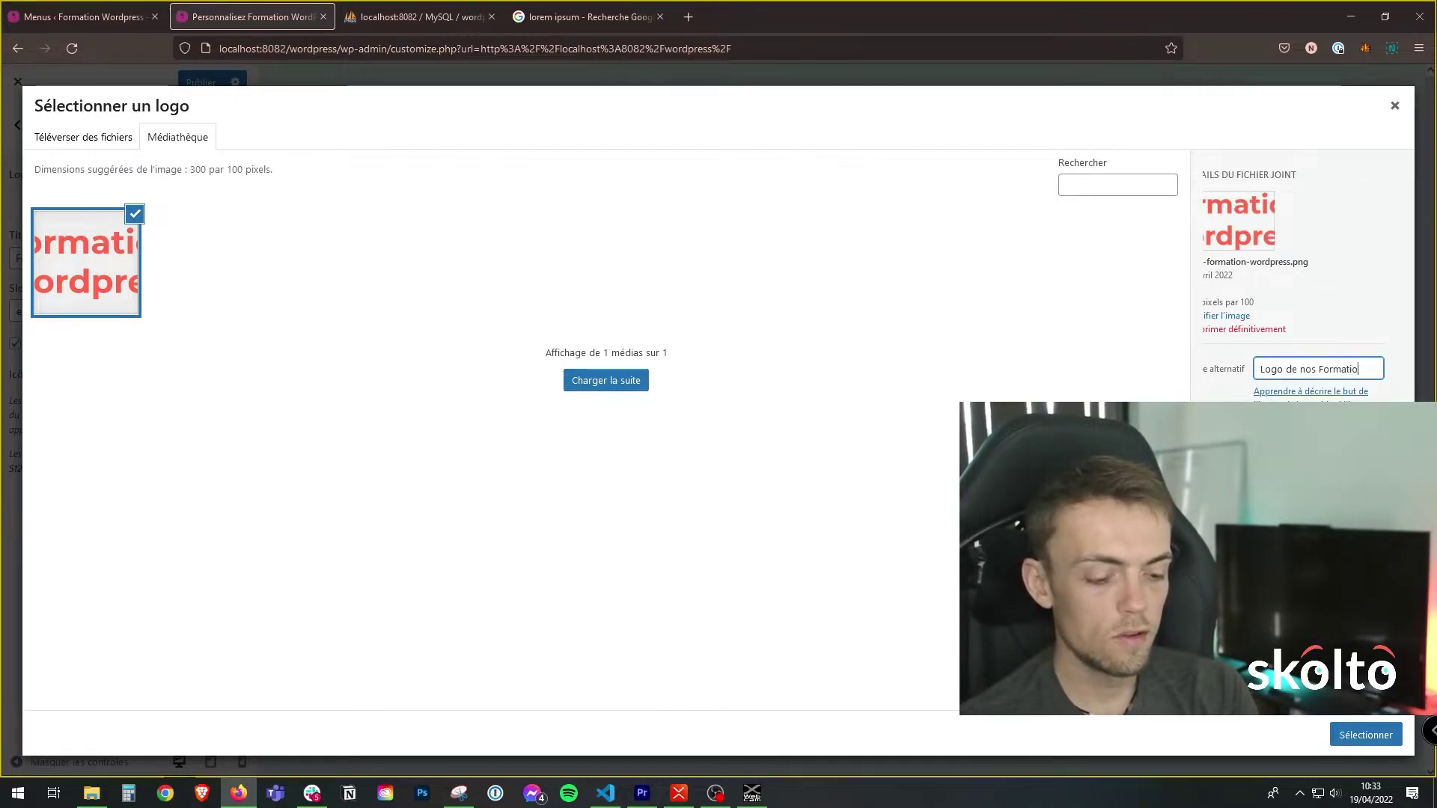
{"action": "type", "text": "n Wordpress"}
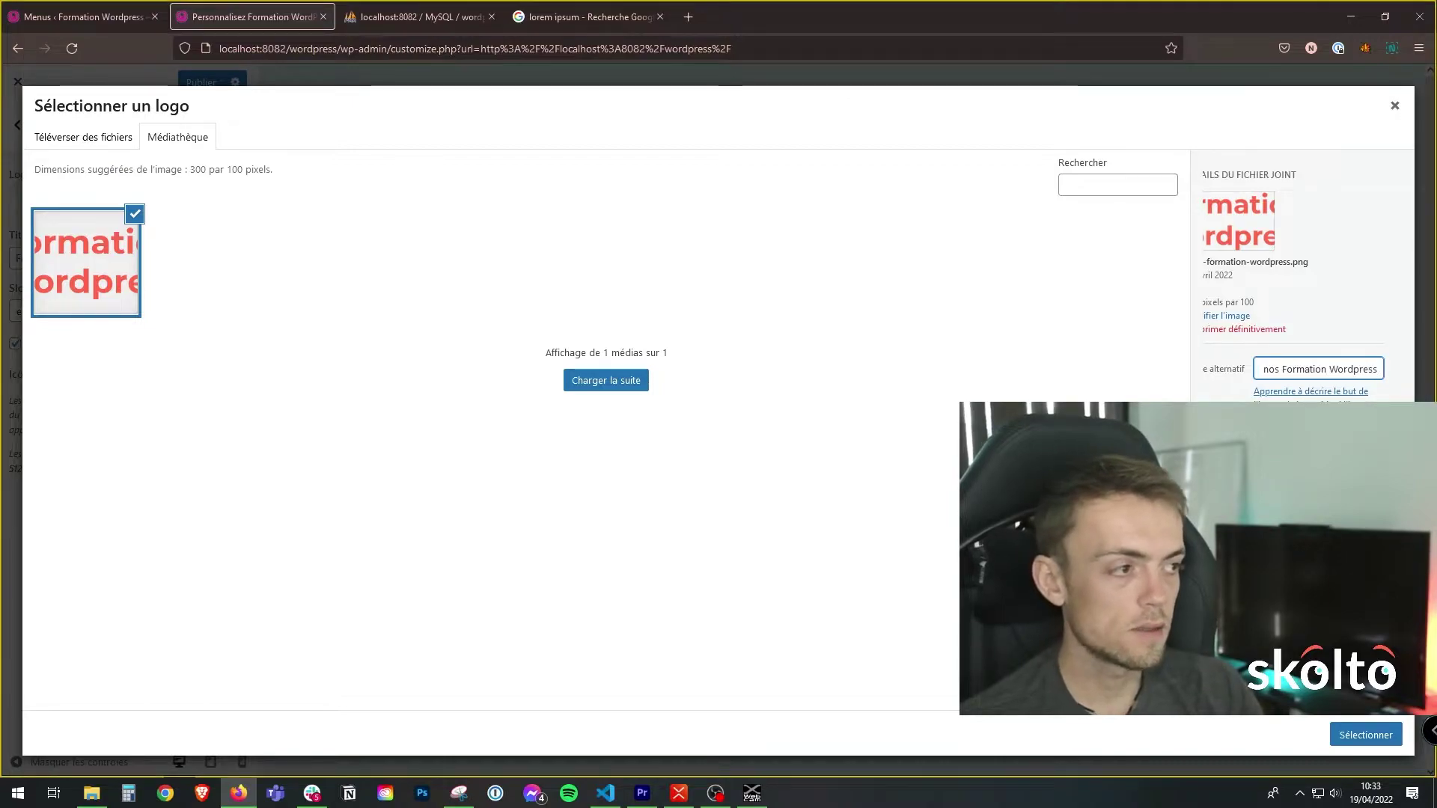
{"action": "left_click", "coordinate": [1318, 468]}
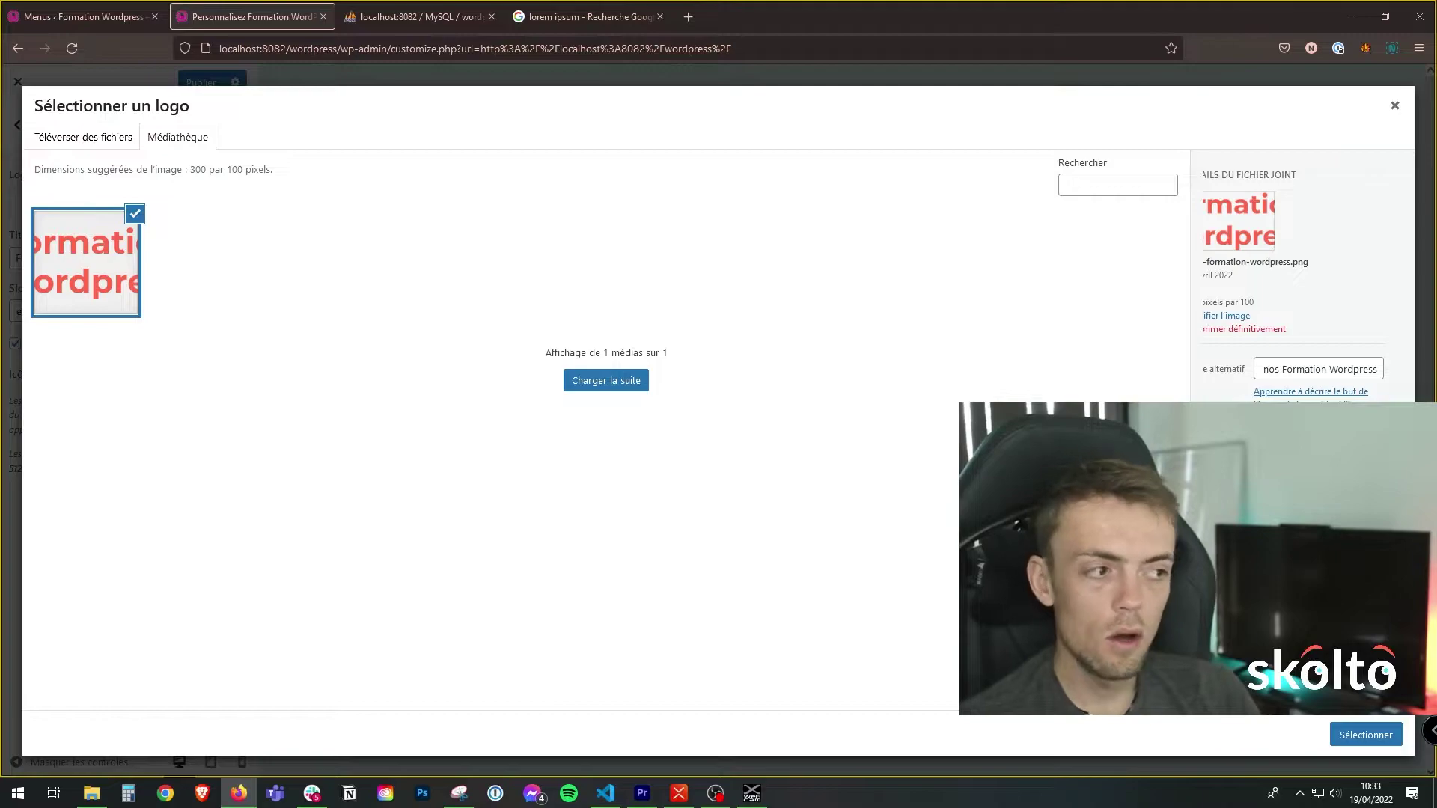
Step: Set the uploaded image as the site logo without cropping and turn off the display of the site title and description
{"action": "left_click", "coordinate": [1370, 745]}
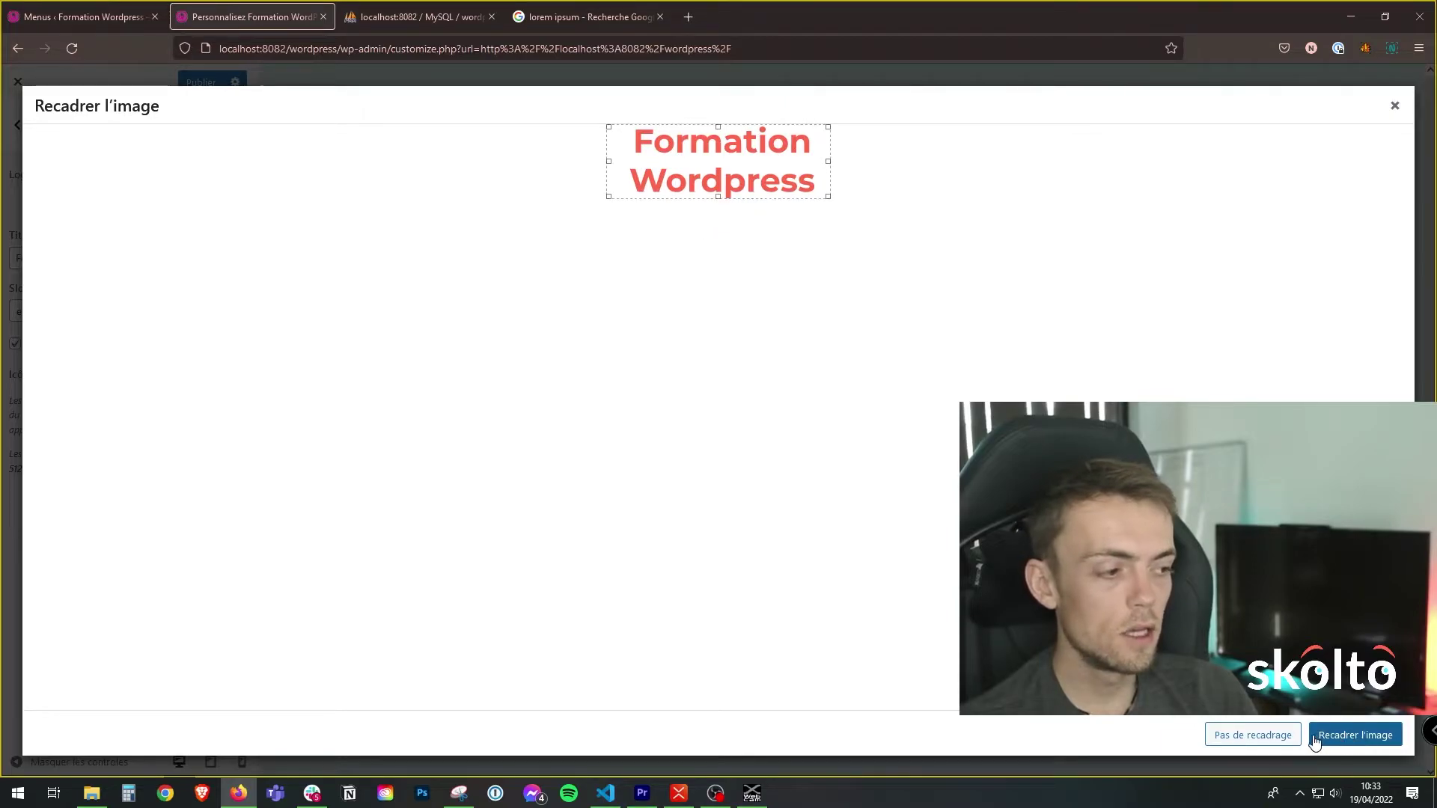
{"action": "left_click", "coordinate": [1260, 737]}
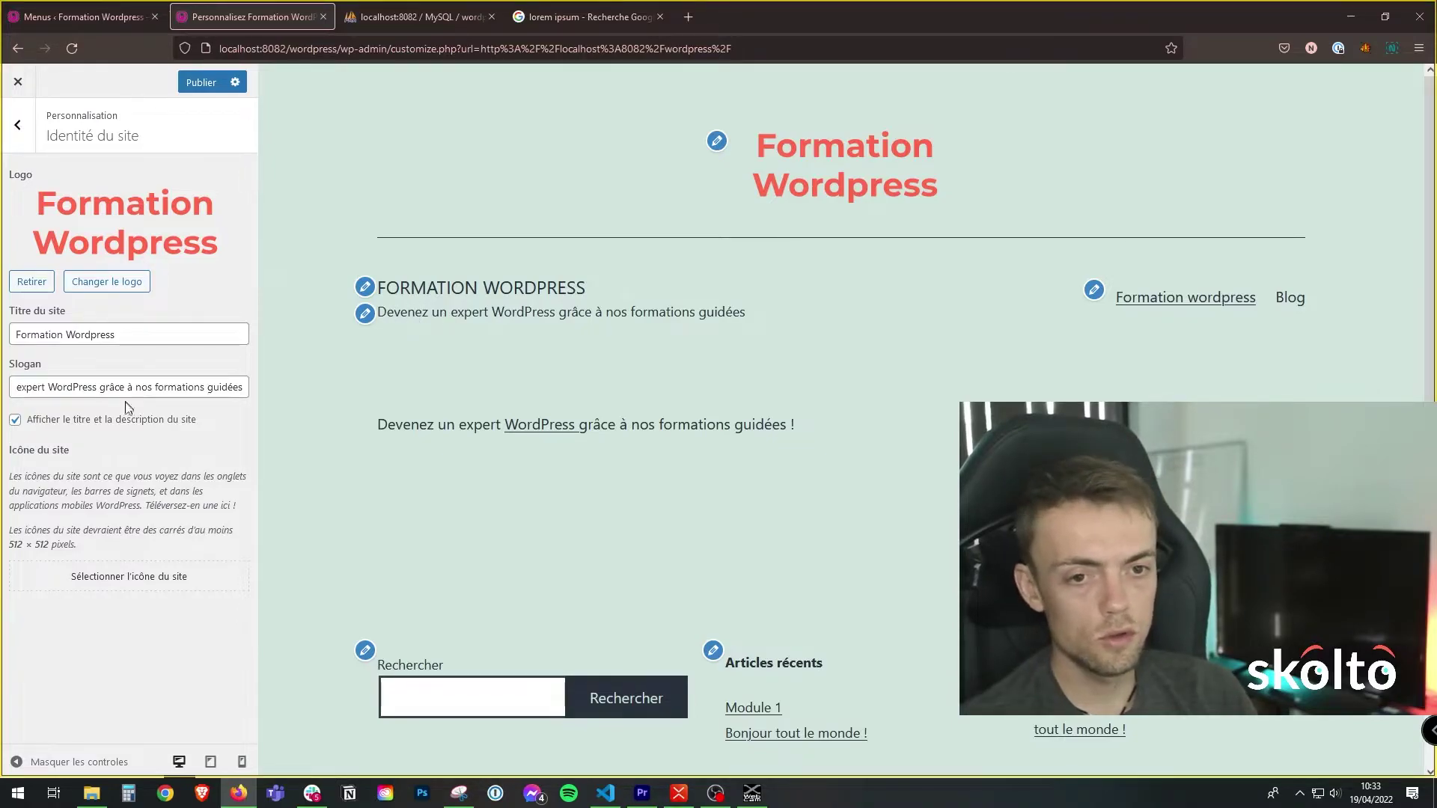
{"action": "left_click", "coordinate": [15, 421]}
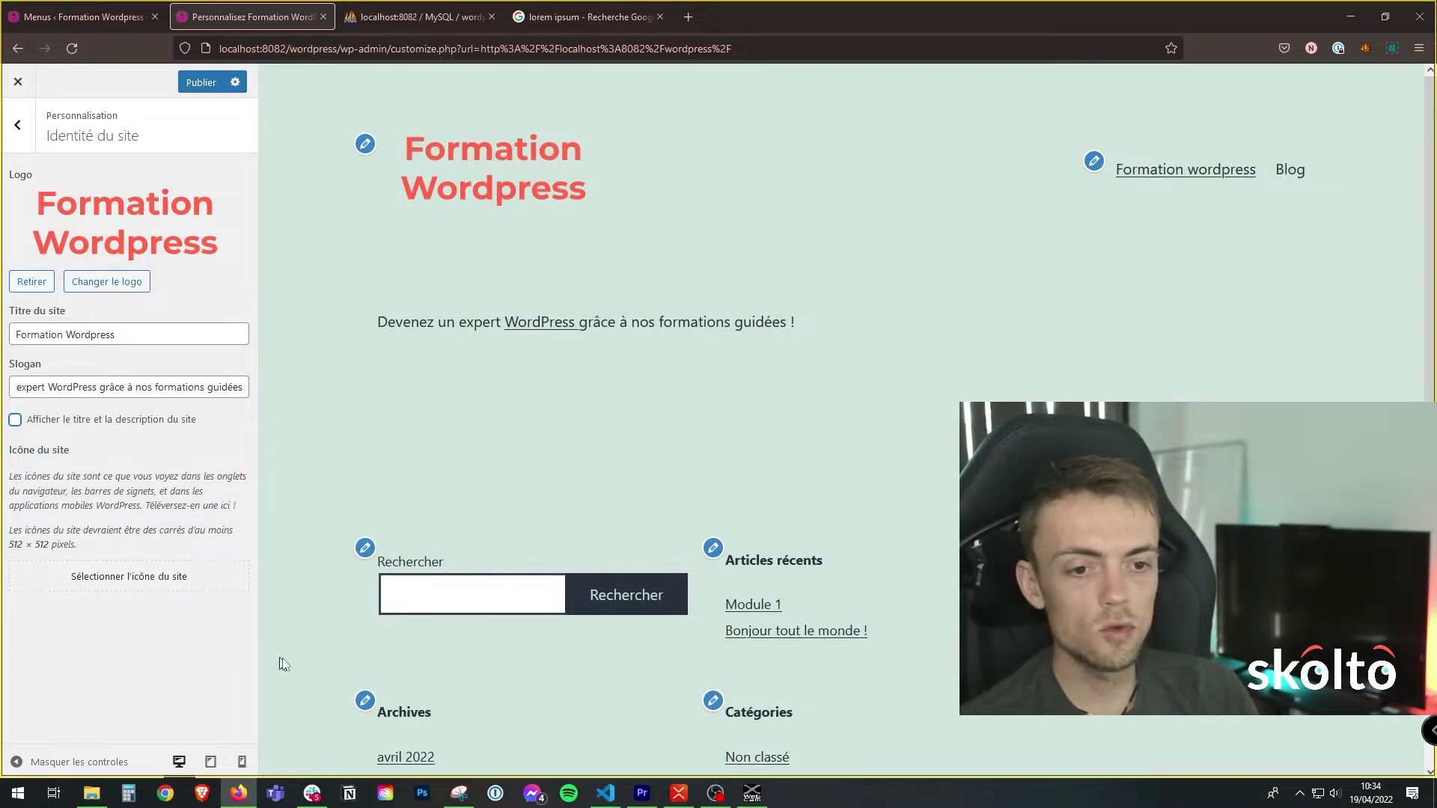
Step: Check the required site icon dimensions, switch to Photoshop and open logo-formation-wordpress.psd from the Téléchargements folder
{"action": "left_click", "coordinate": [423, 795]}
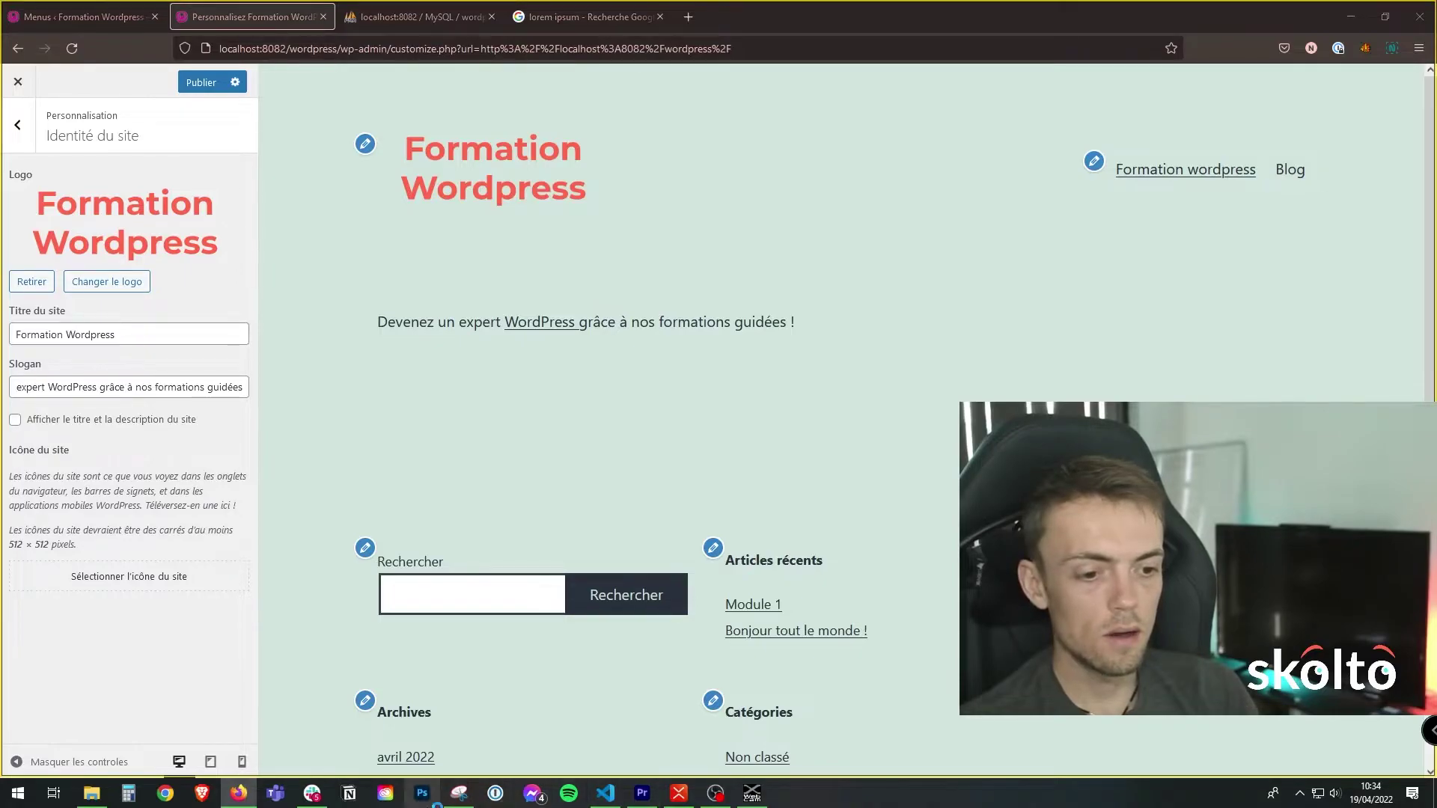
{"action": "left_click_drag", "start_coordinate": [87, 544], "coordinate": [10, 535]}
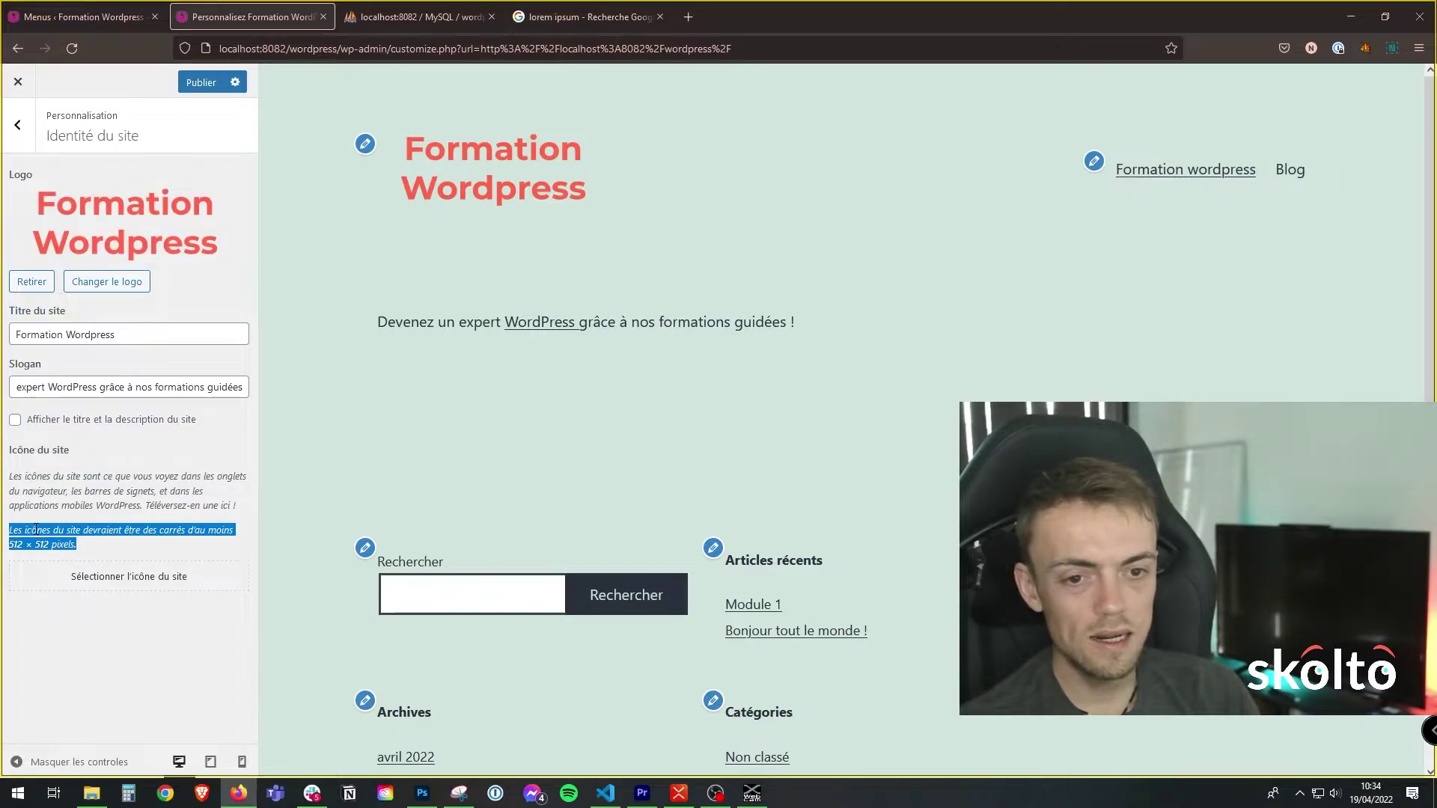
{"action": "left_click", "coordinate": [35, 530]}
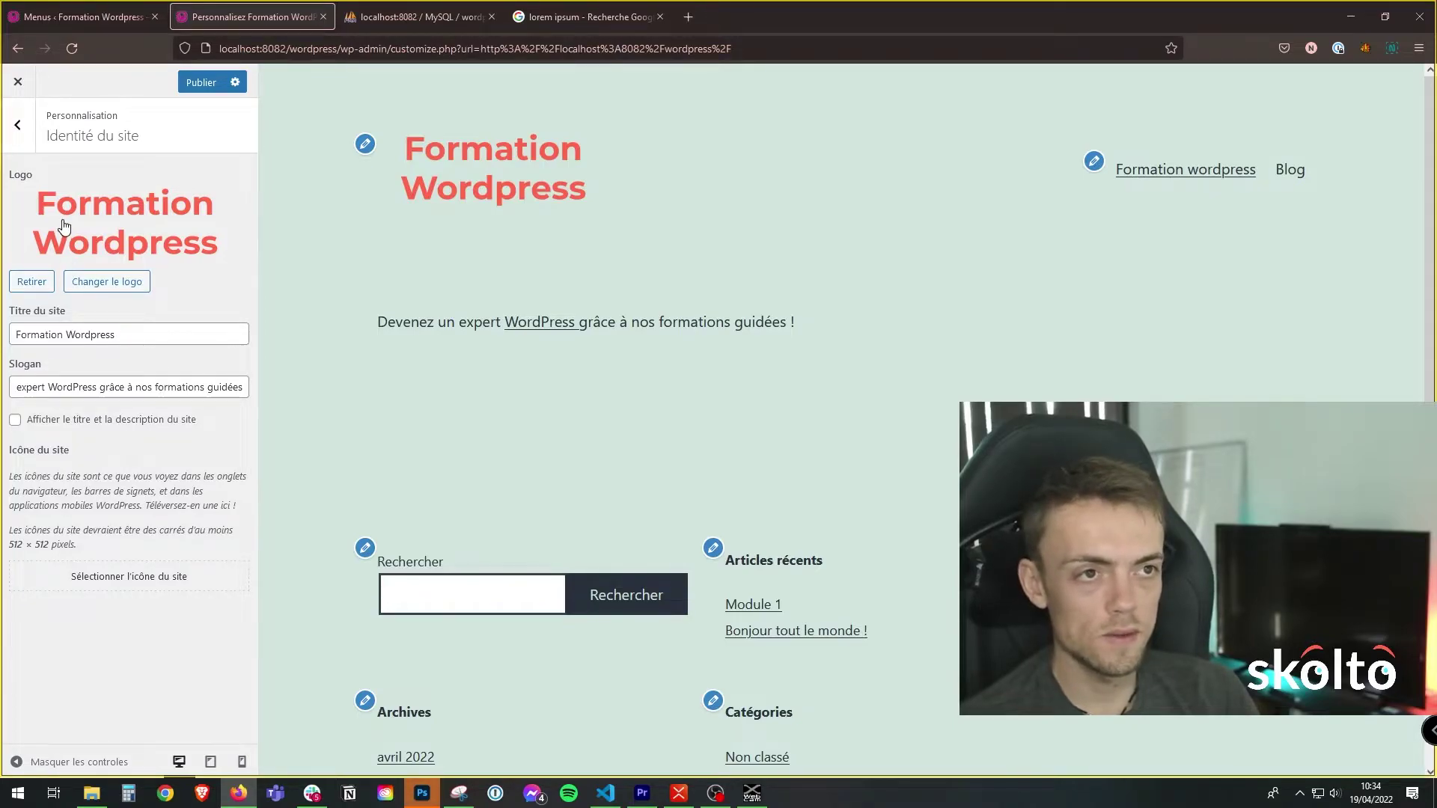
{"action": "left_click", "coordinate": [534, 23]}
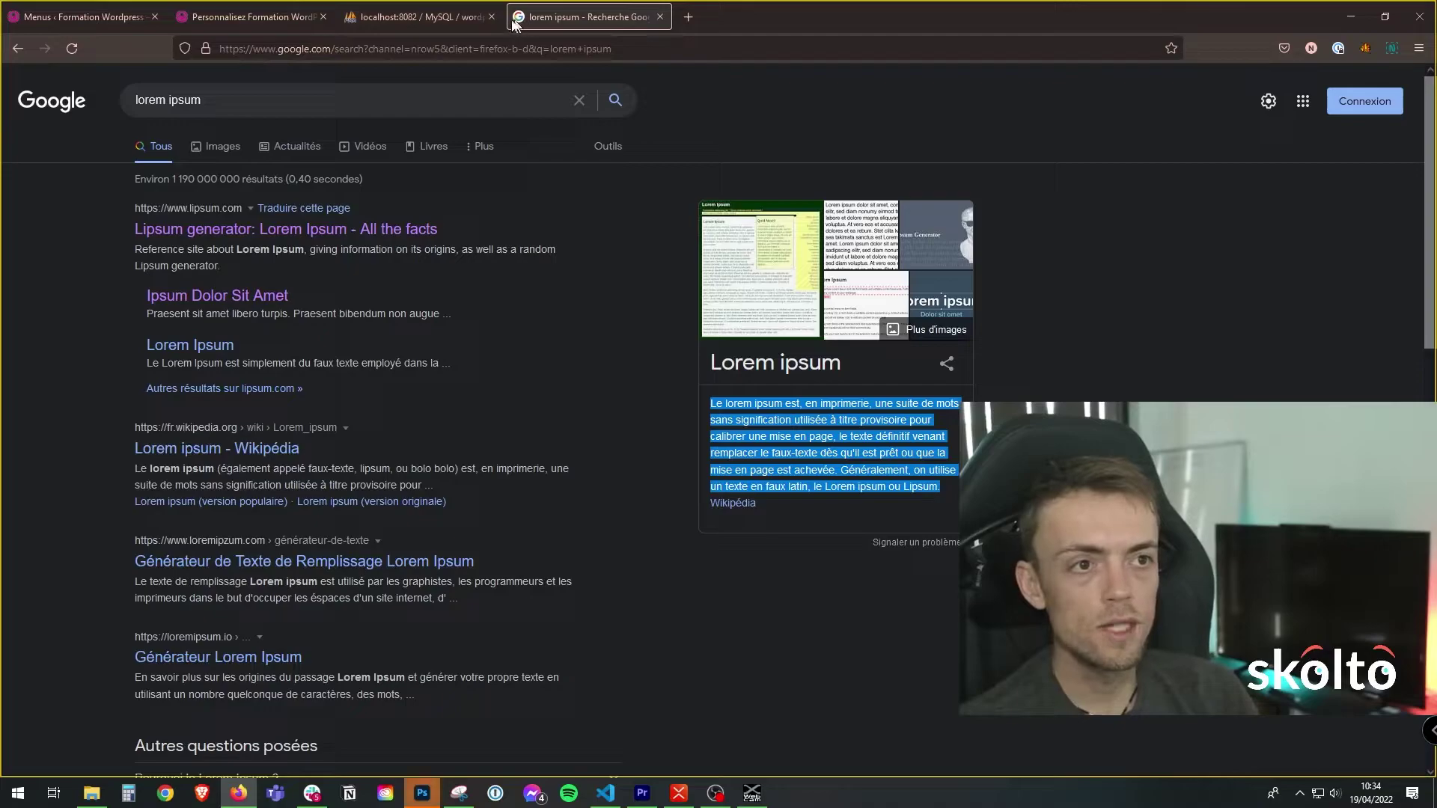
{"action": "left_click", "coordinate": [274, 21]}
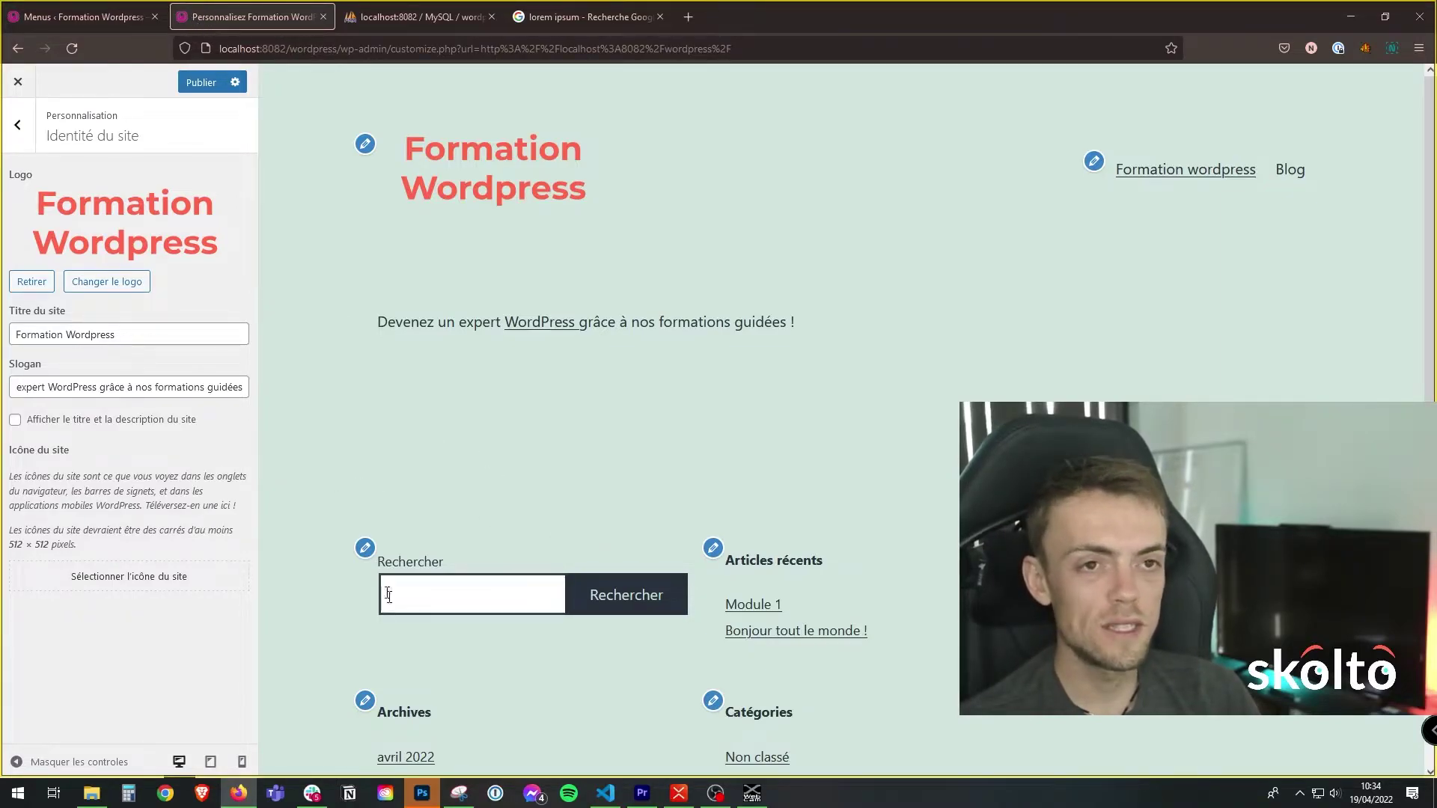
{"action": "left_click", "coordinate": [423, 794]}
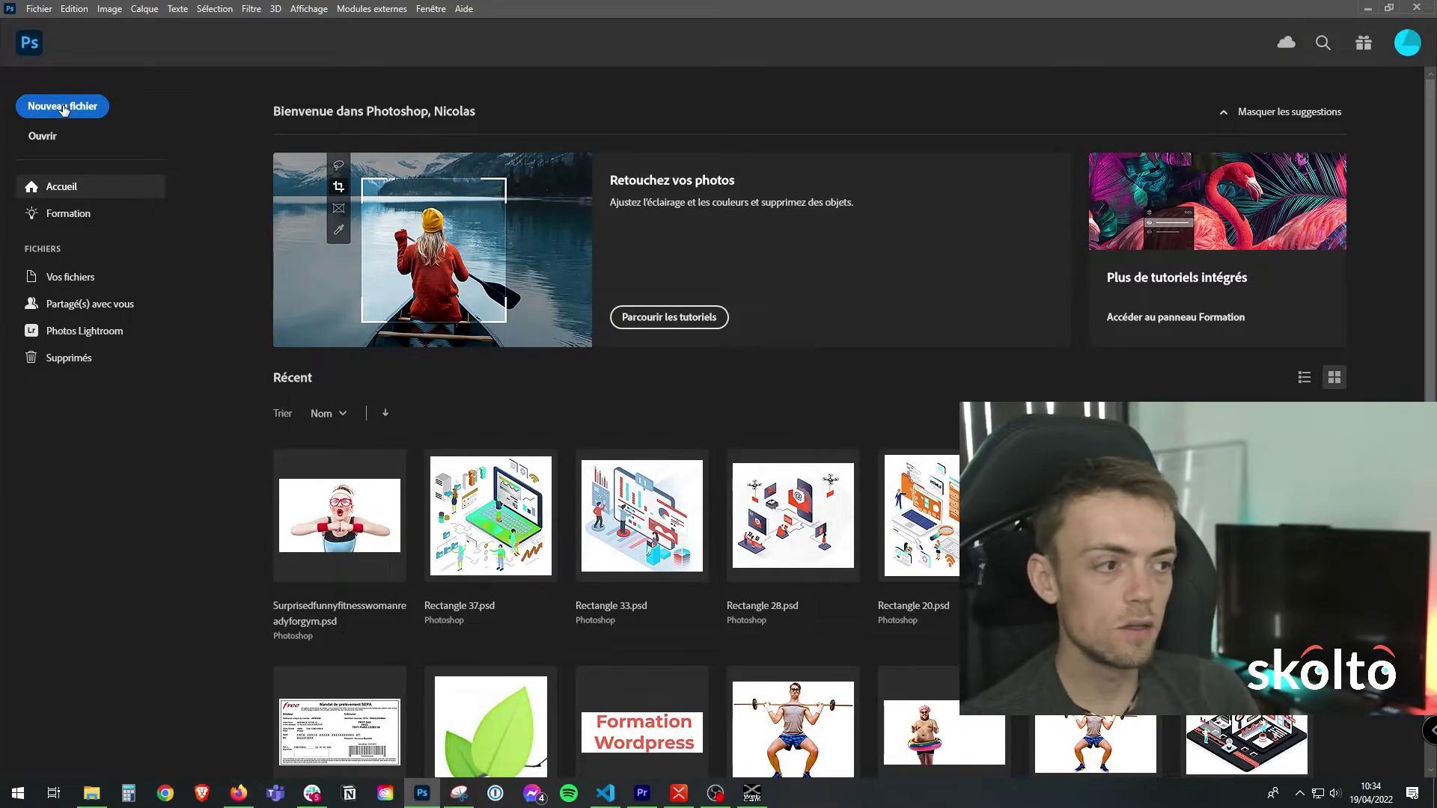
{"action": "left_click", "coordinate": [43, 137]}
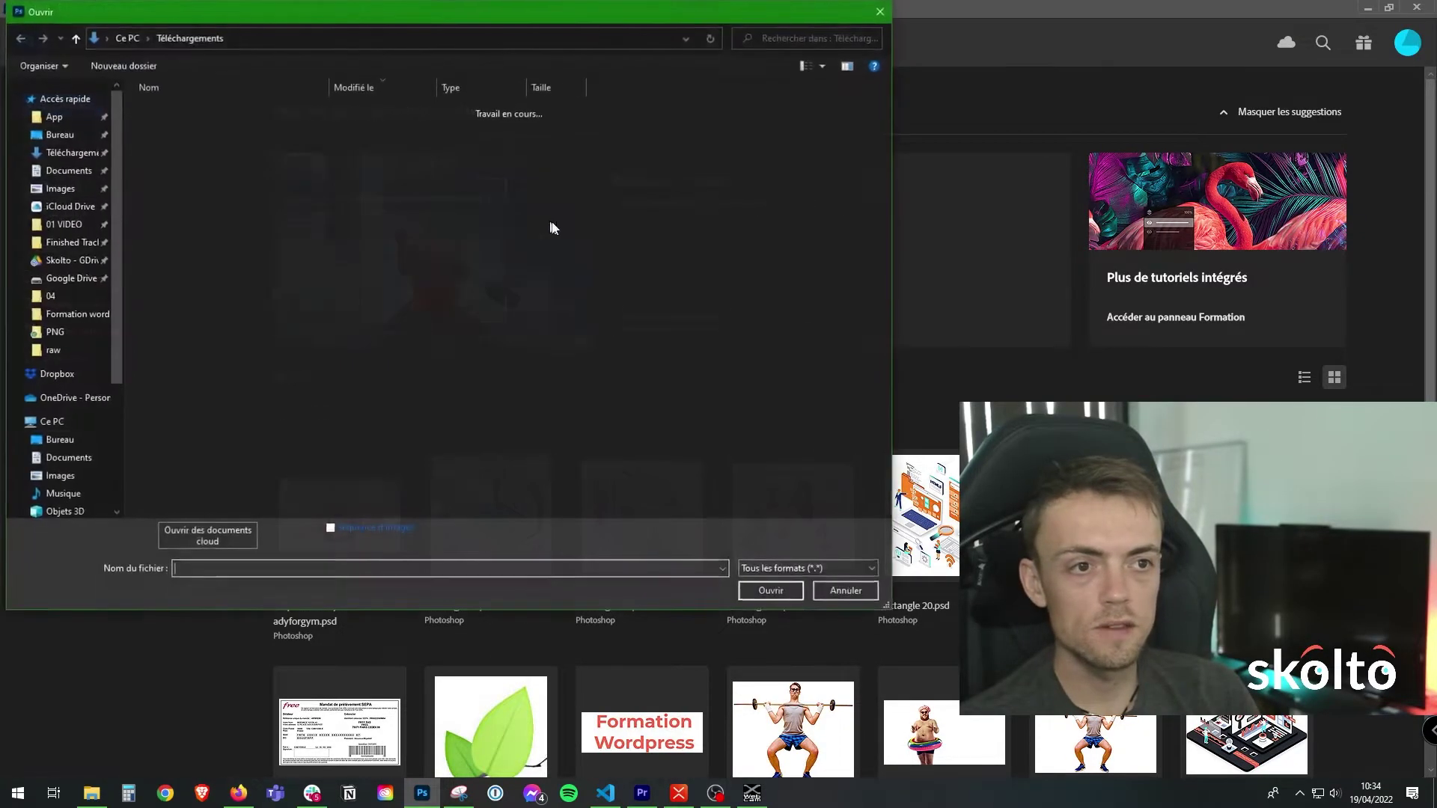
{"action": "double_click", "coordinate": [202, 131]}
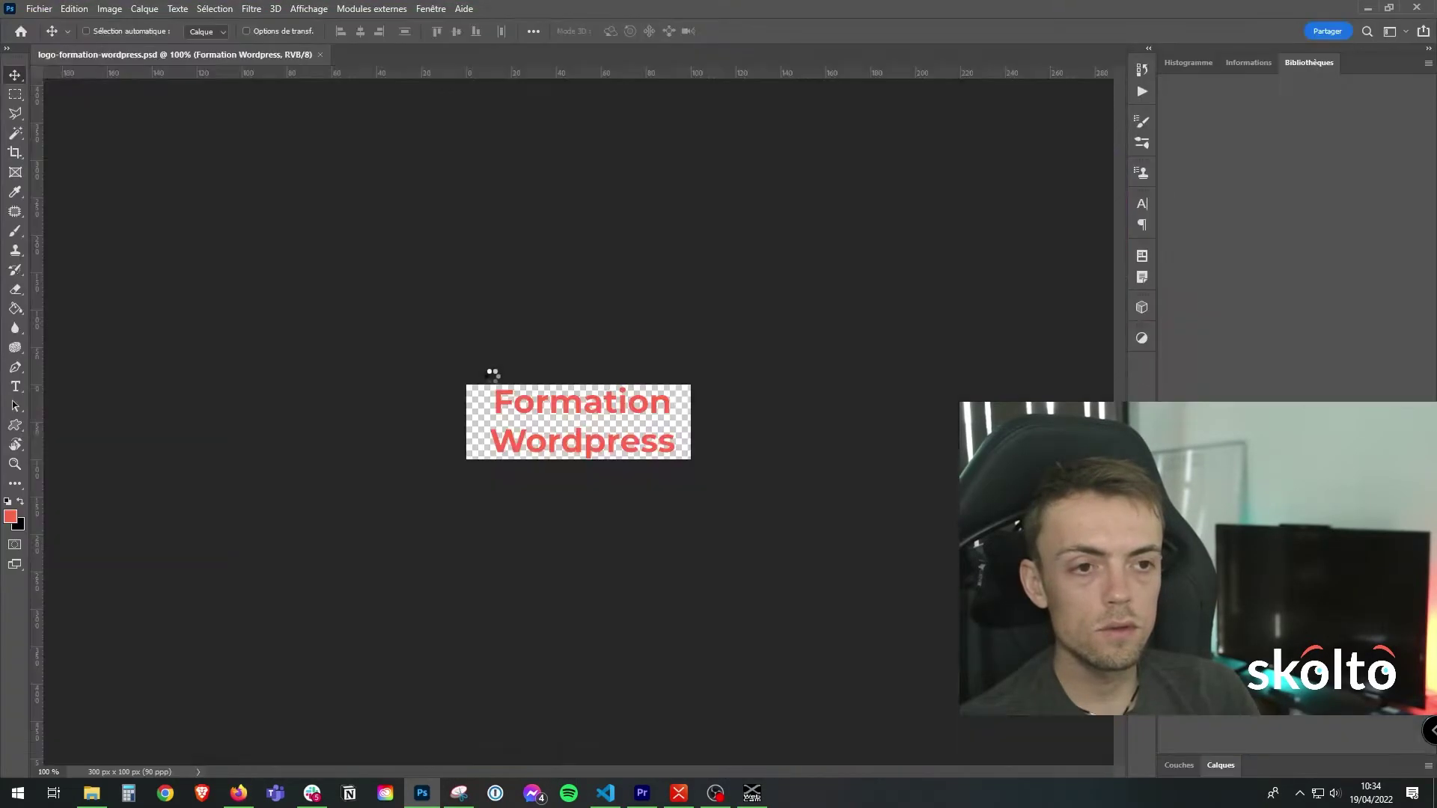
Step: Resize the image to 512 × 512 pixels with the width and height proportions unlinked
{"action": "left_click", "coordinate": [110, 8]}
{"action": "left_click", "coordinate": [149, 121]}
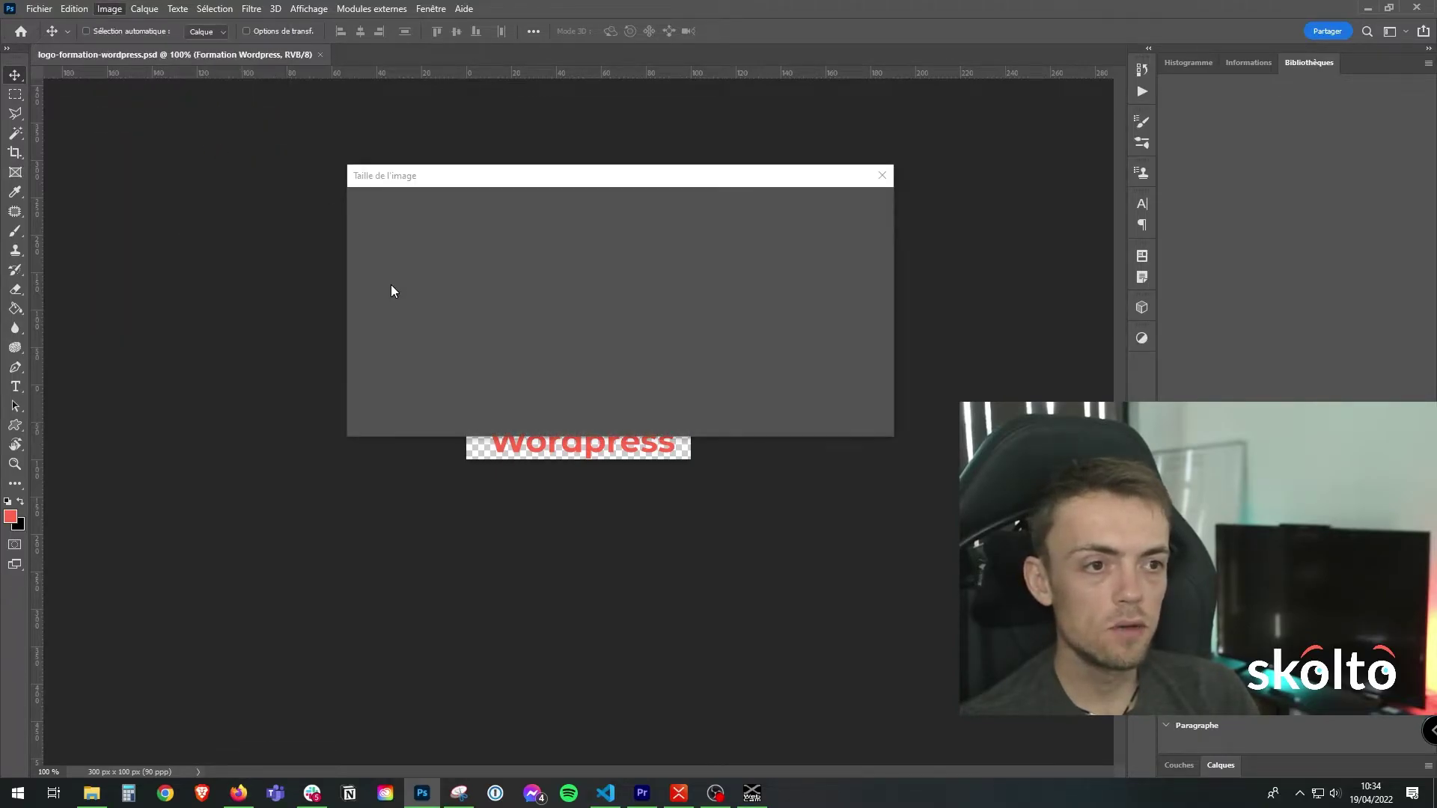
{"action": "type", "text": "81"}
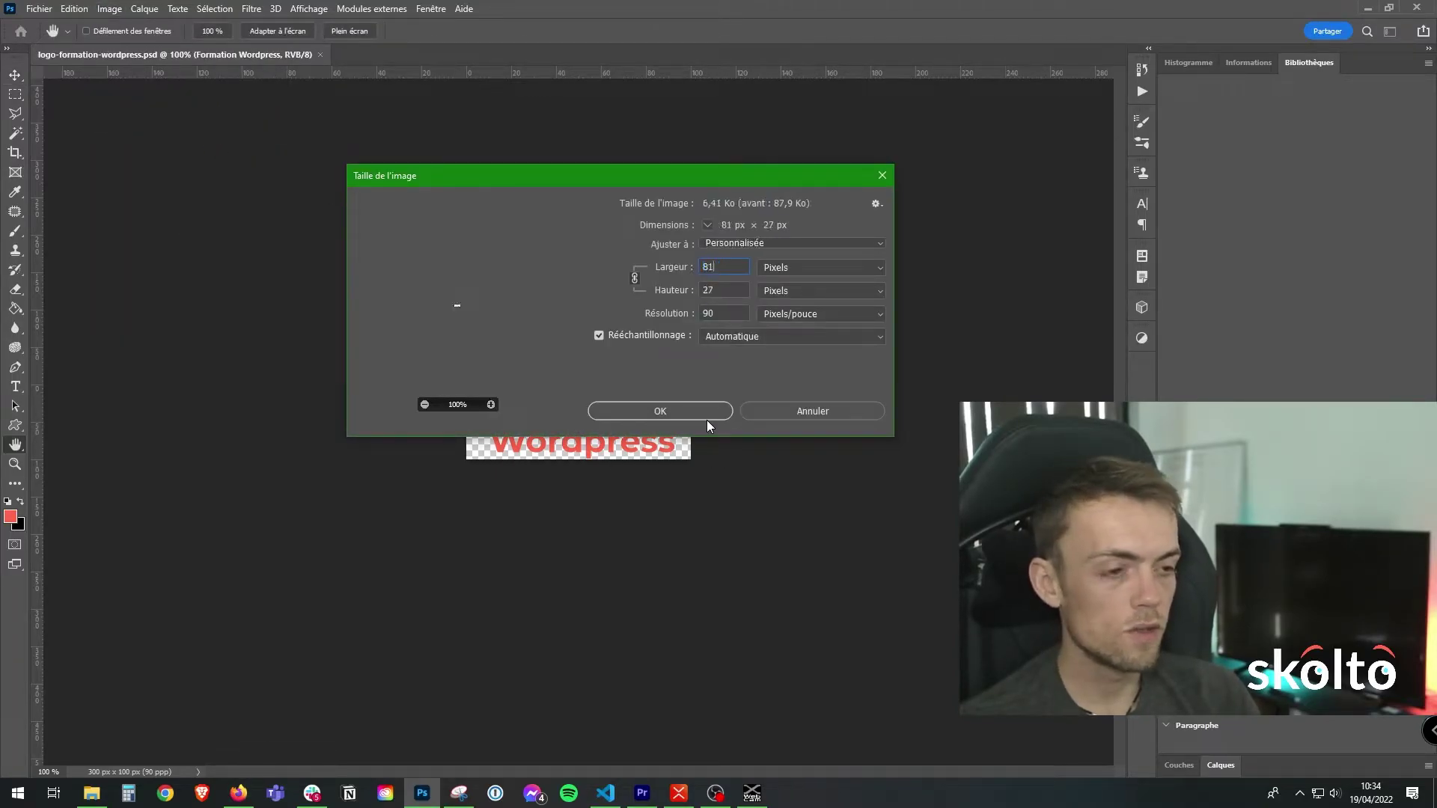
{"action": "type", "text": "2"}
{"action": "left_click", "coordinate": [634, 278]}
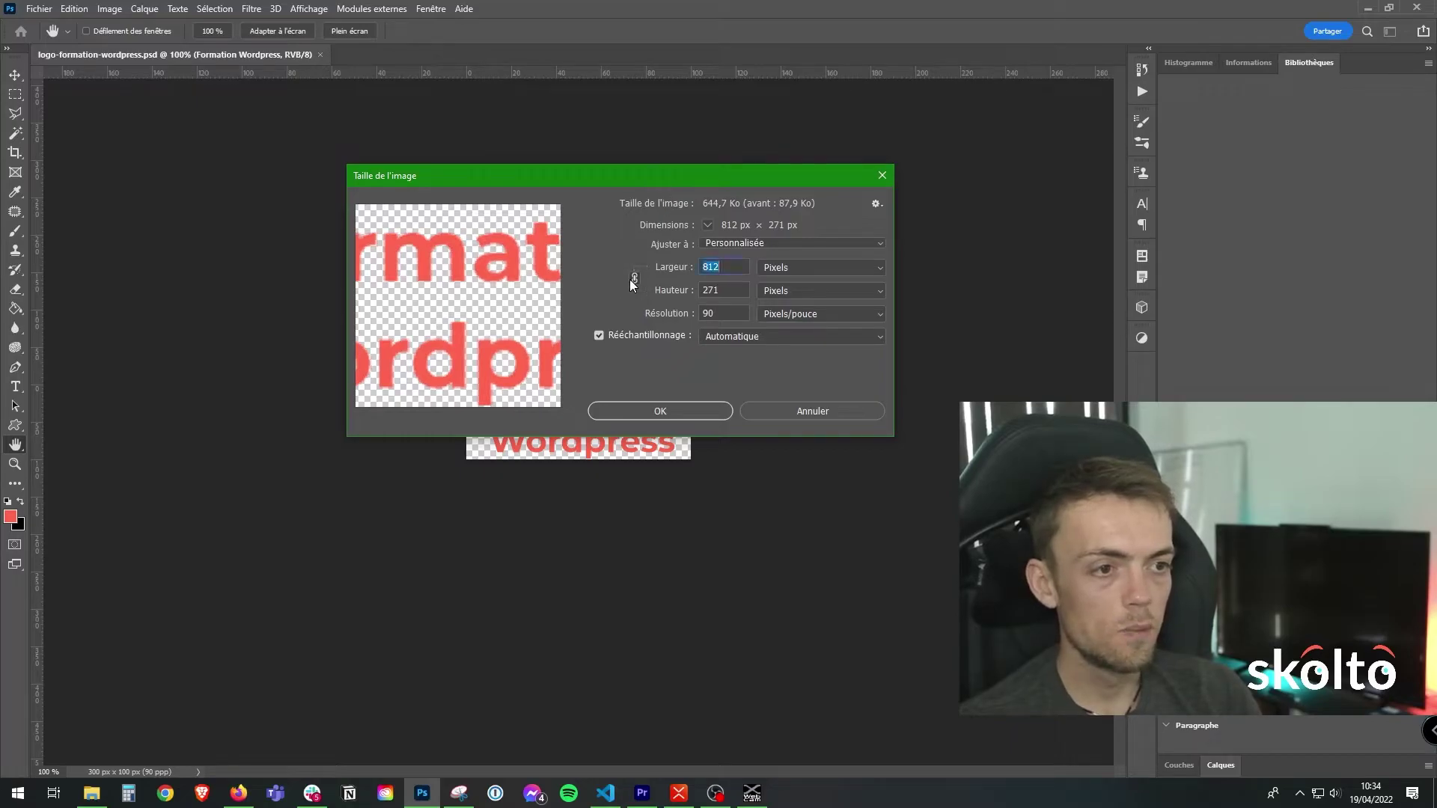
{"action": "key", "text": "Tab"}
{"action": "type", "text": "512"}
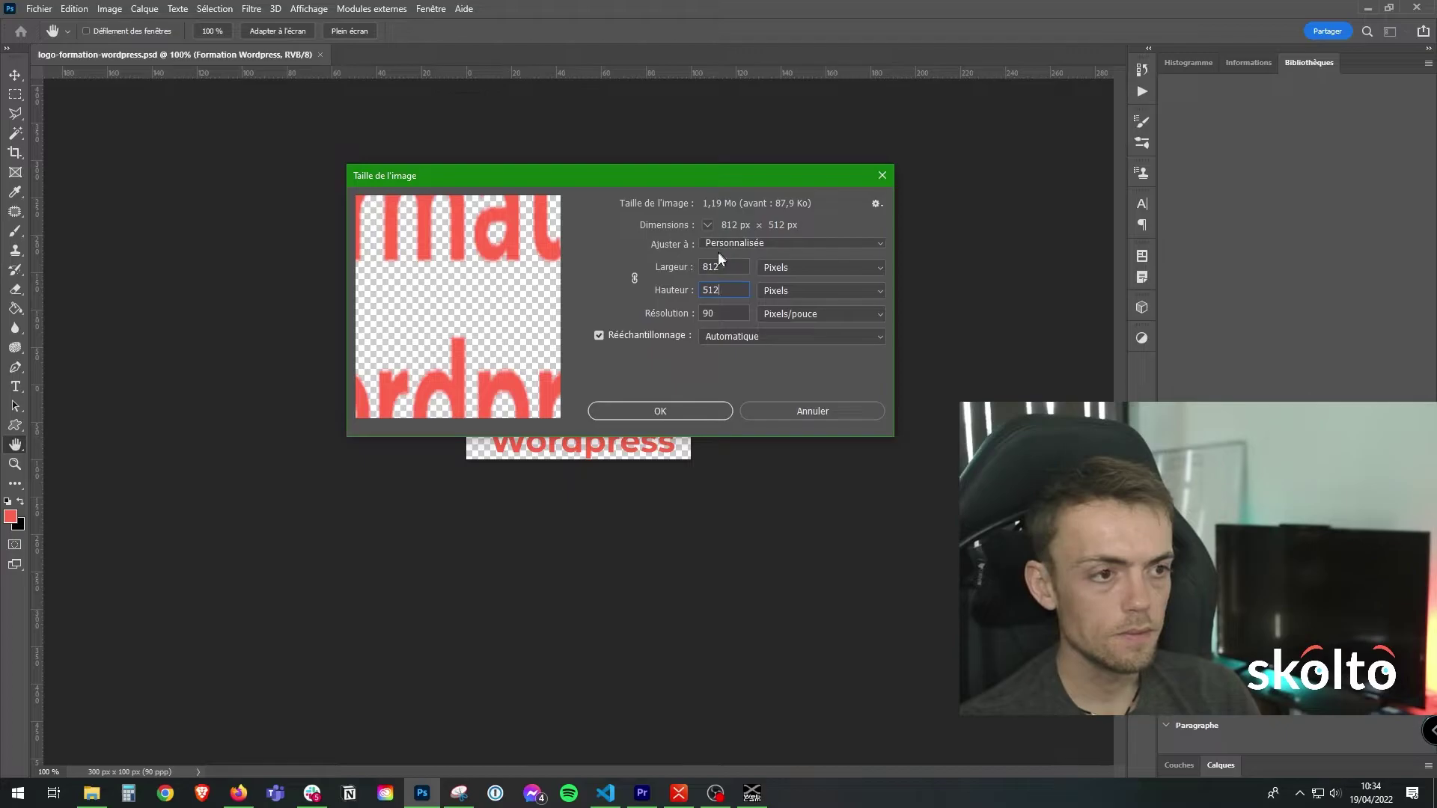
{"action": "type", "text": "512"}
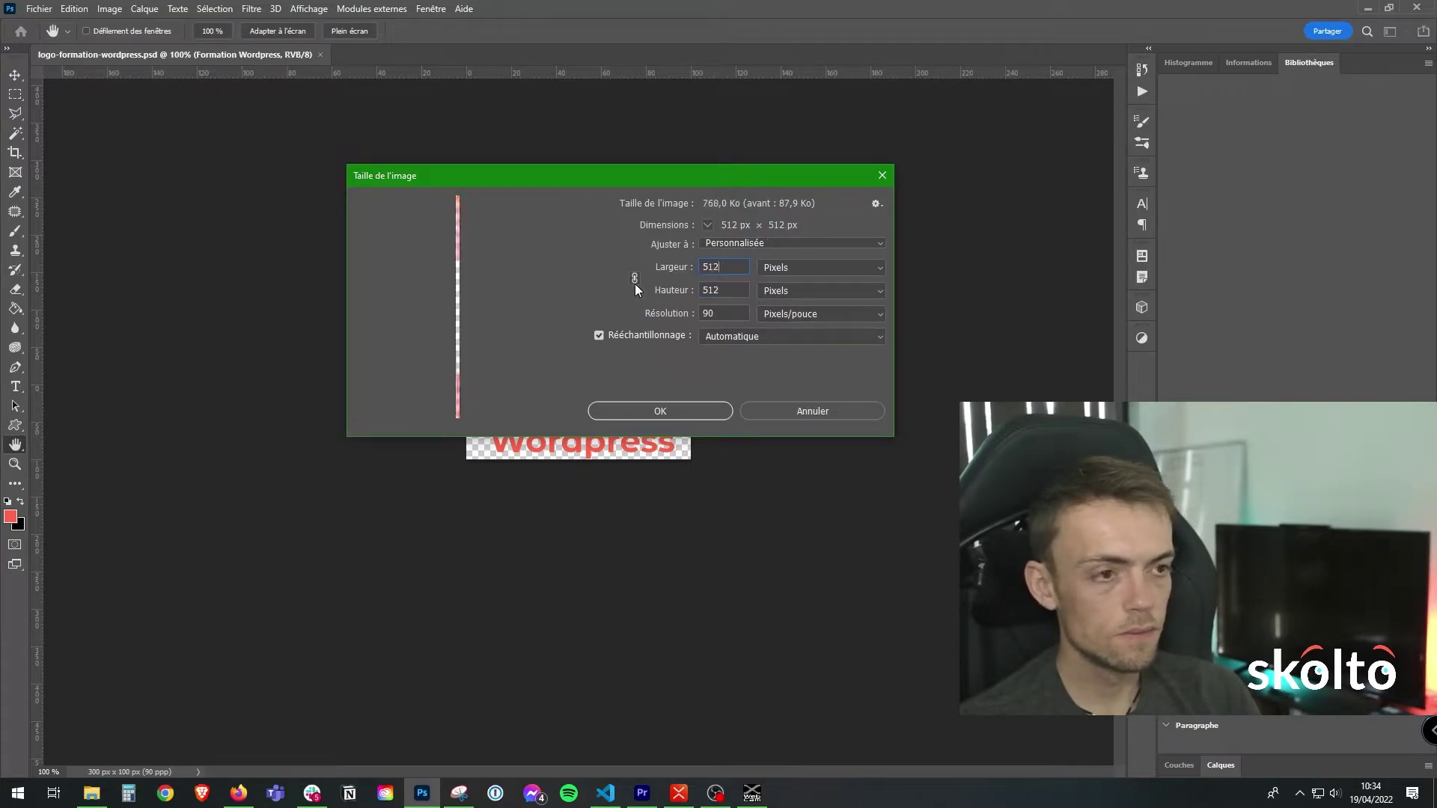
{"action": "left_click", "coordinate": [672, 411]}
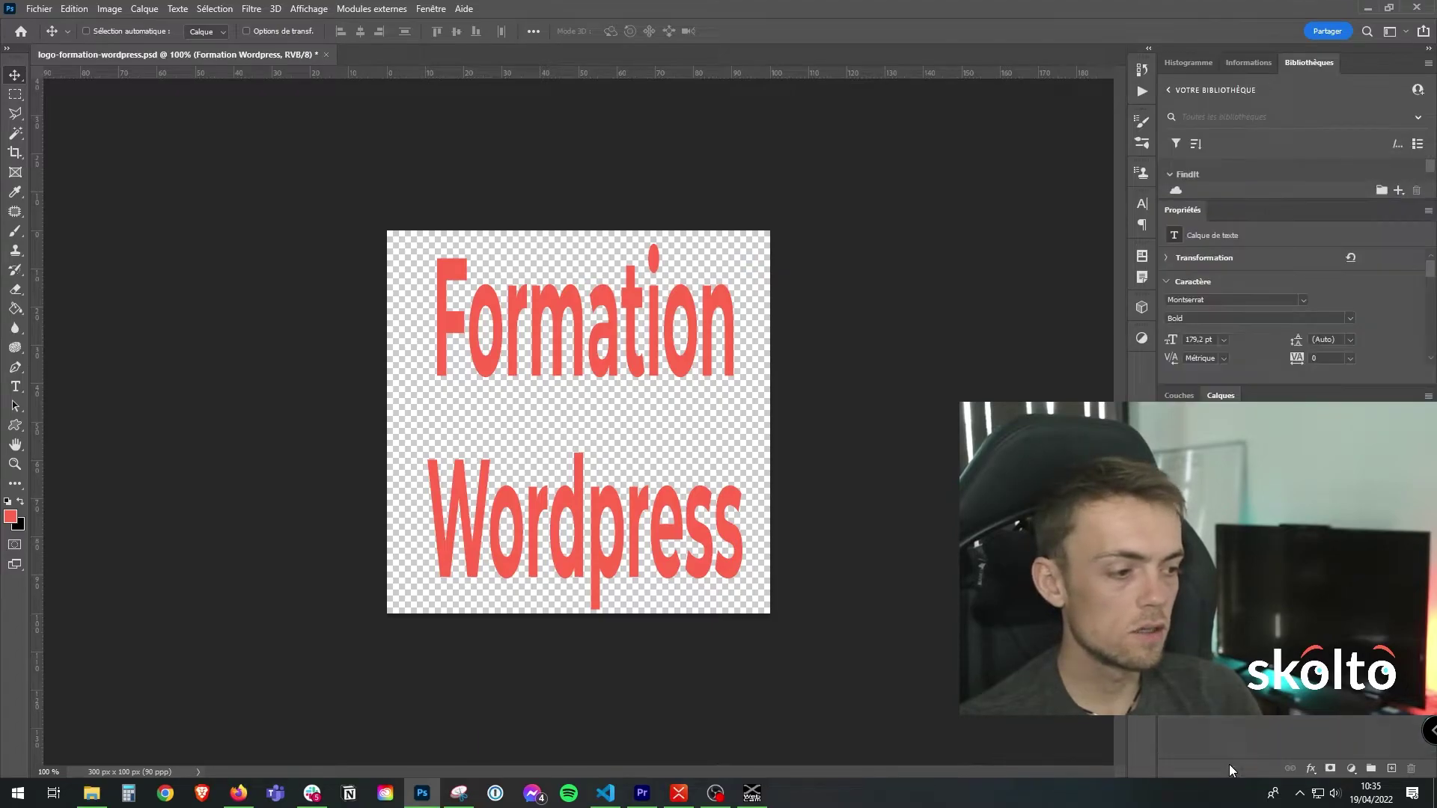
Step: Hide the stretched Formation Wordpress text and add a text box covering the whole canvas with the text "FW"
{"action": "left_click", "coordinate": [1168, 476]}
{"action": "left_click", "coordinate": [16, 387]}
{"action": "left_click_drag", "start_coordinate": [381, 232], "coordinate": [770, 611]}
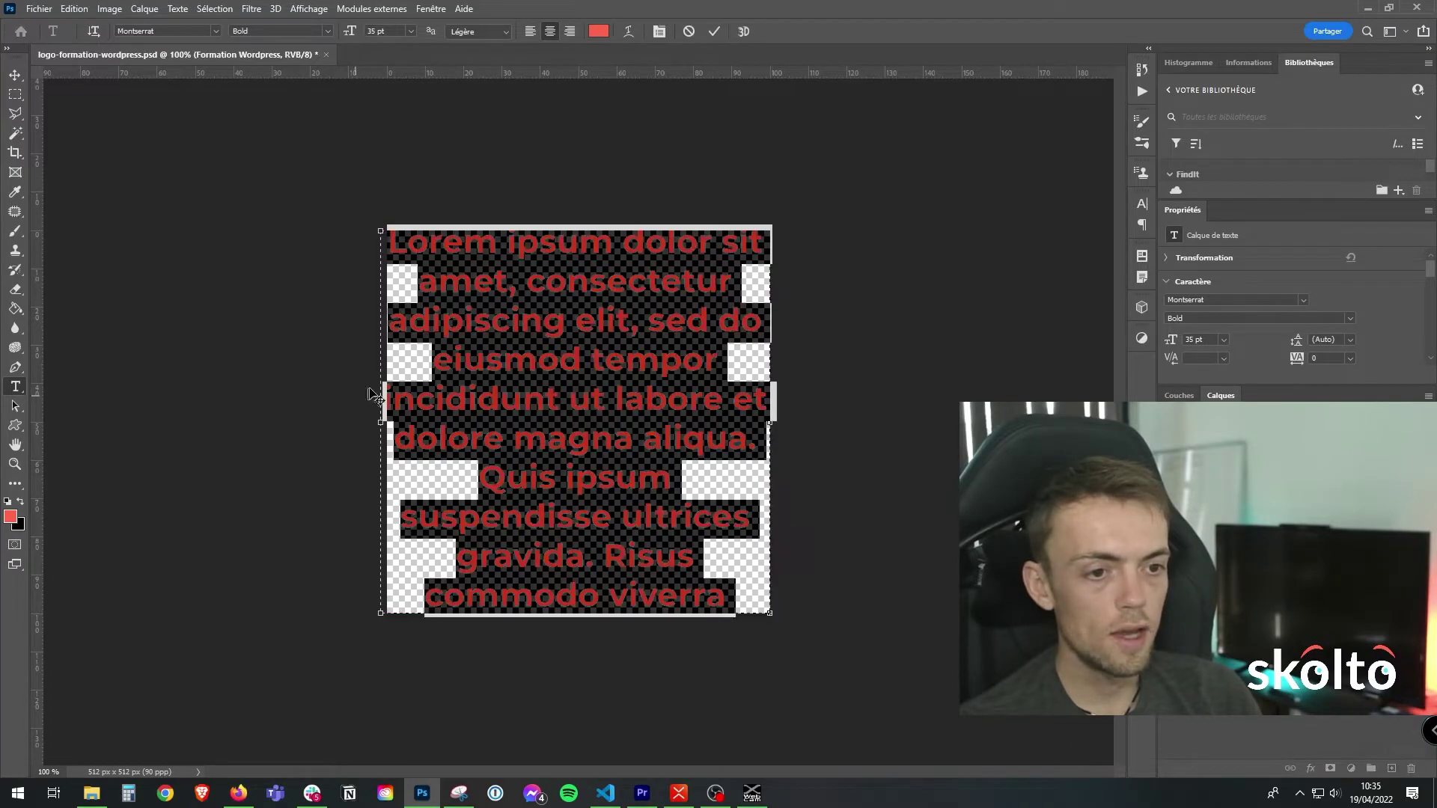
{"action": "left_click_drag", "start_coordinate": [382, 426], "coordinate": [388, 424]}
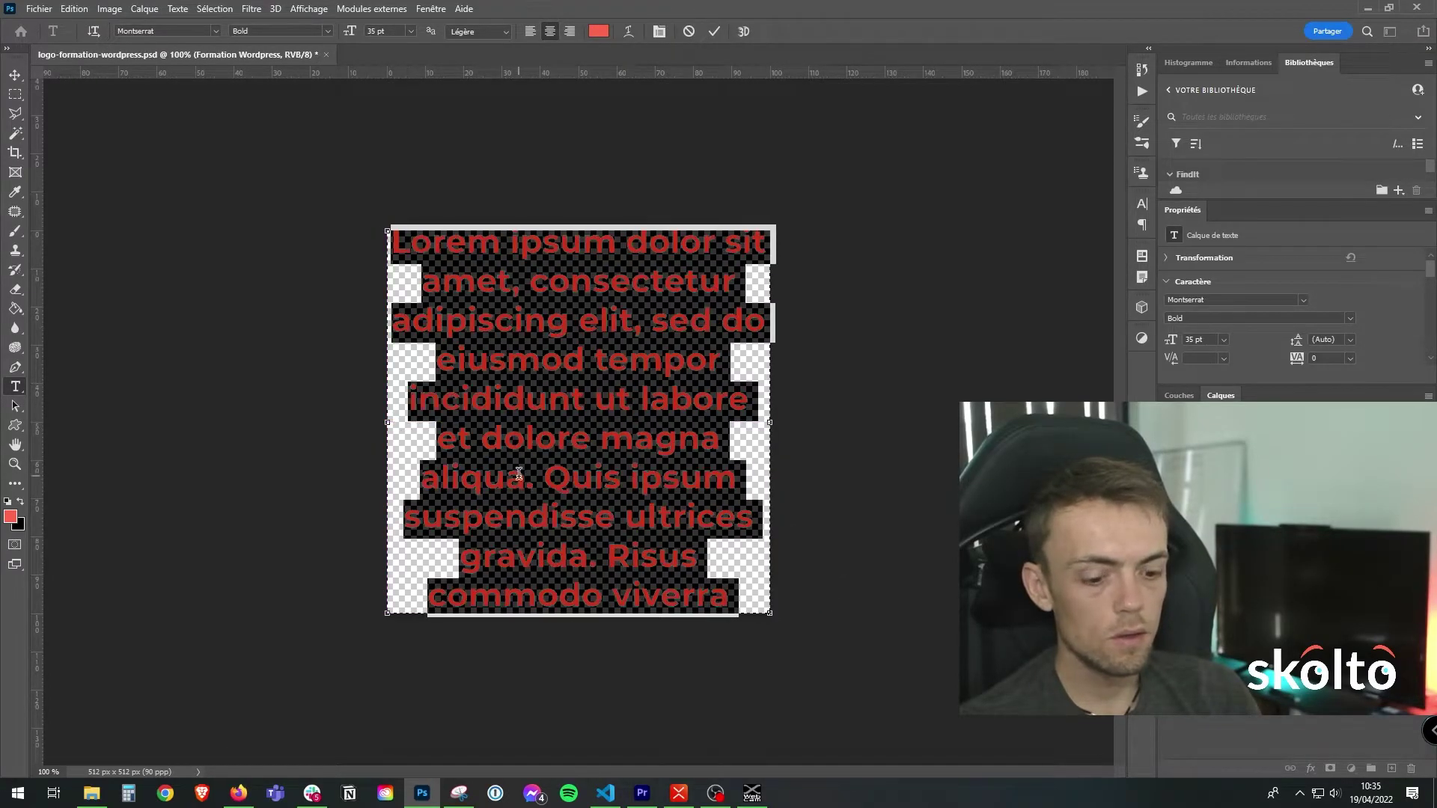
{"action": "type", "text": "FW"}
Step: Enlarge the FW text to 216 pt and place it vertically in the middle of the canvas
{"action": "key", "text": "ctrl+a"}
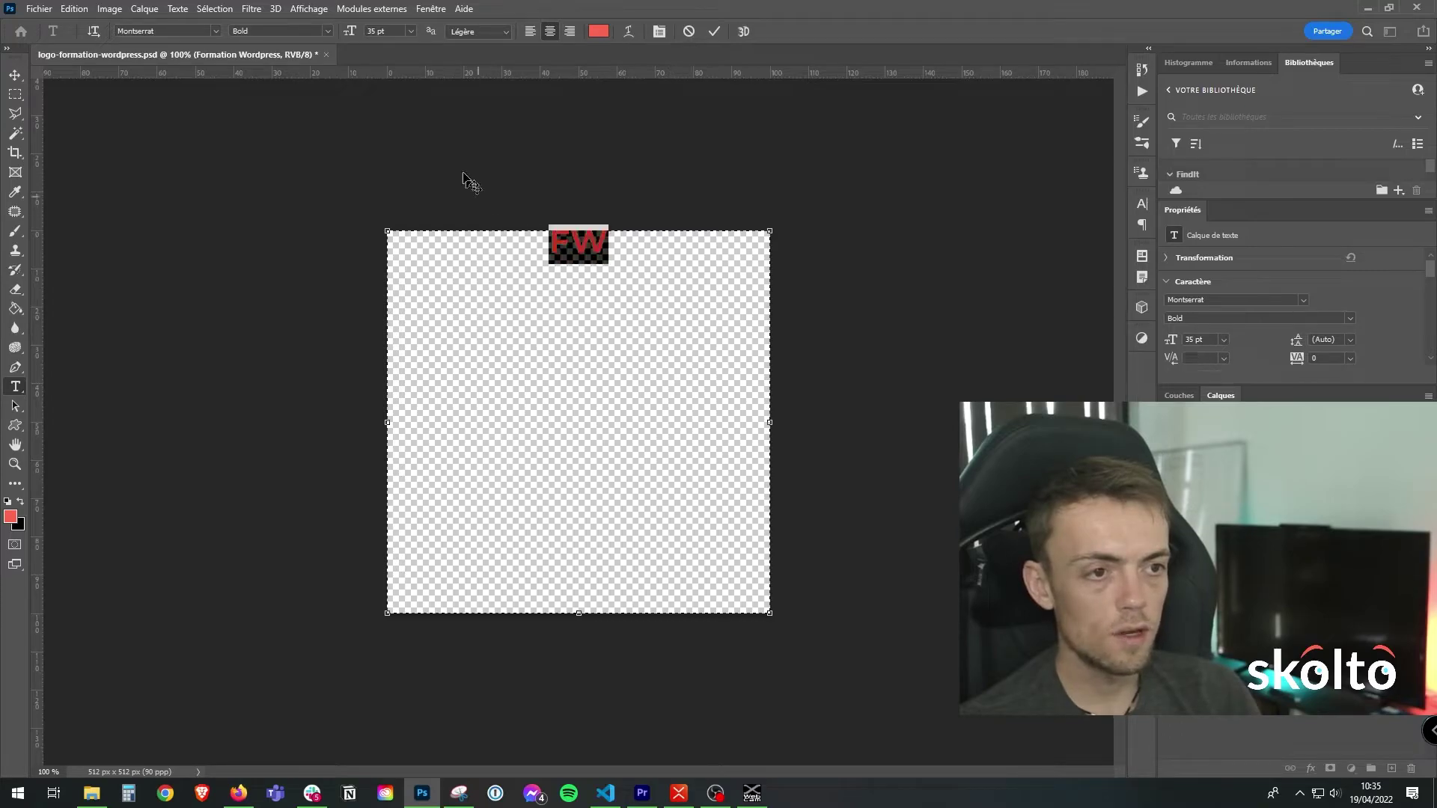
{"action": "left_click_drag", "start_coordinate": [351, 31], "coordinate": [487, 30]}
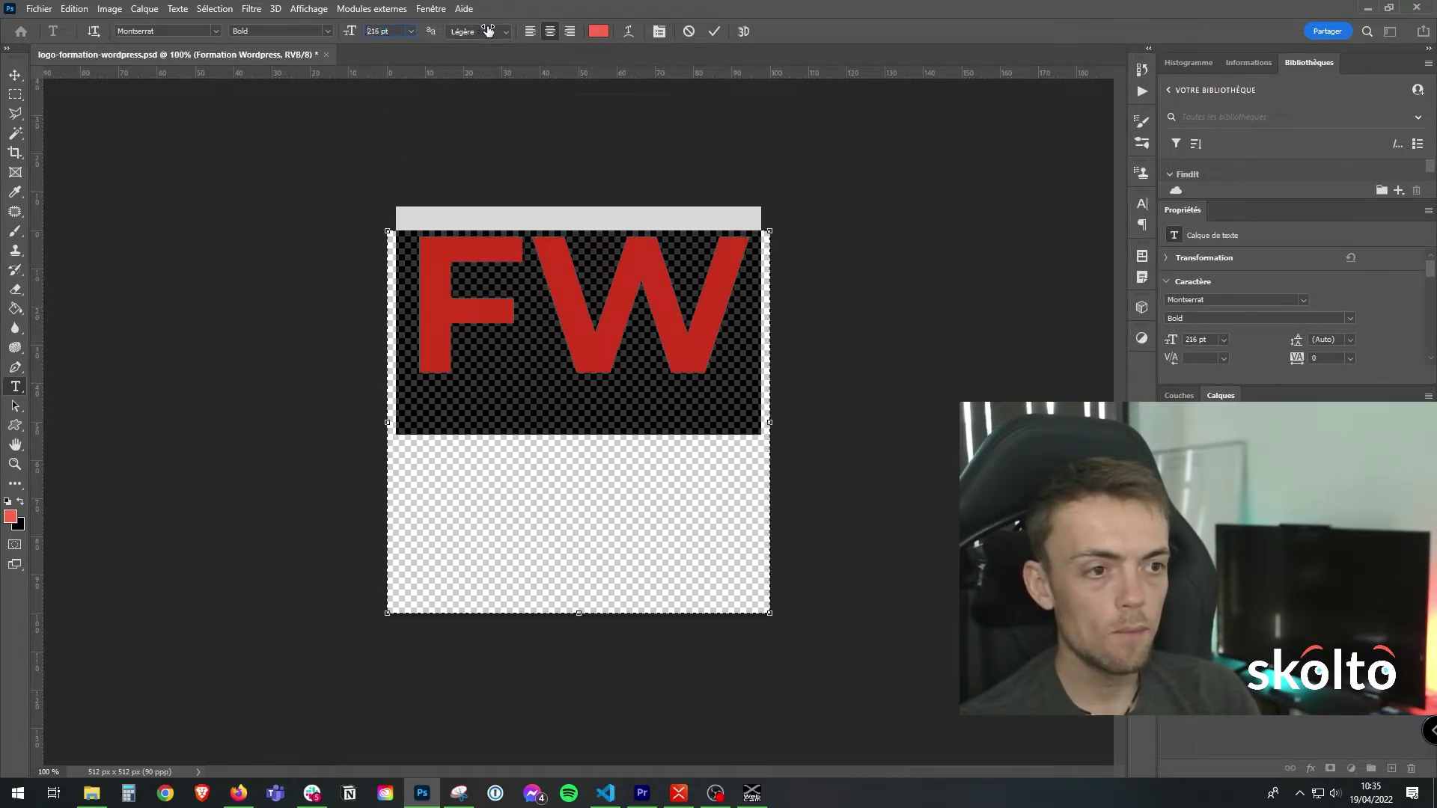
{"action": "left_click", "coordinate": [649, 253]}
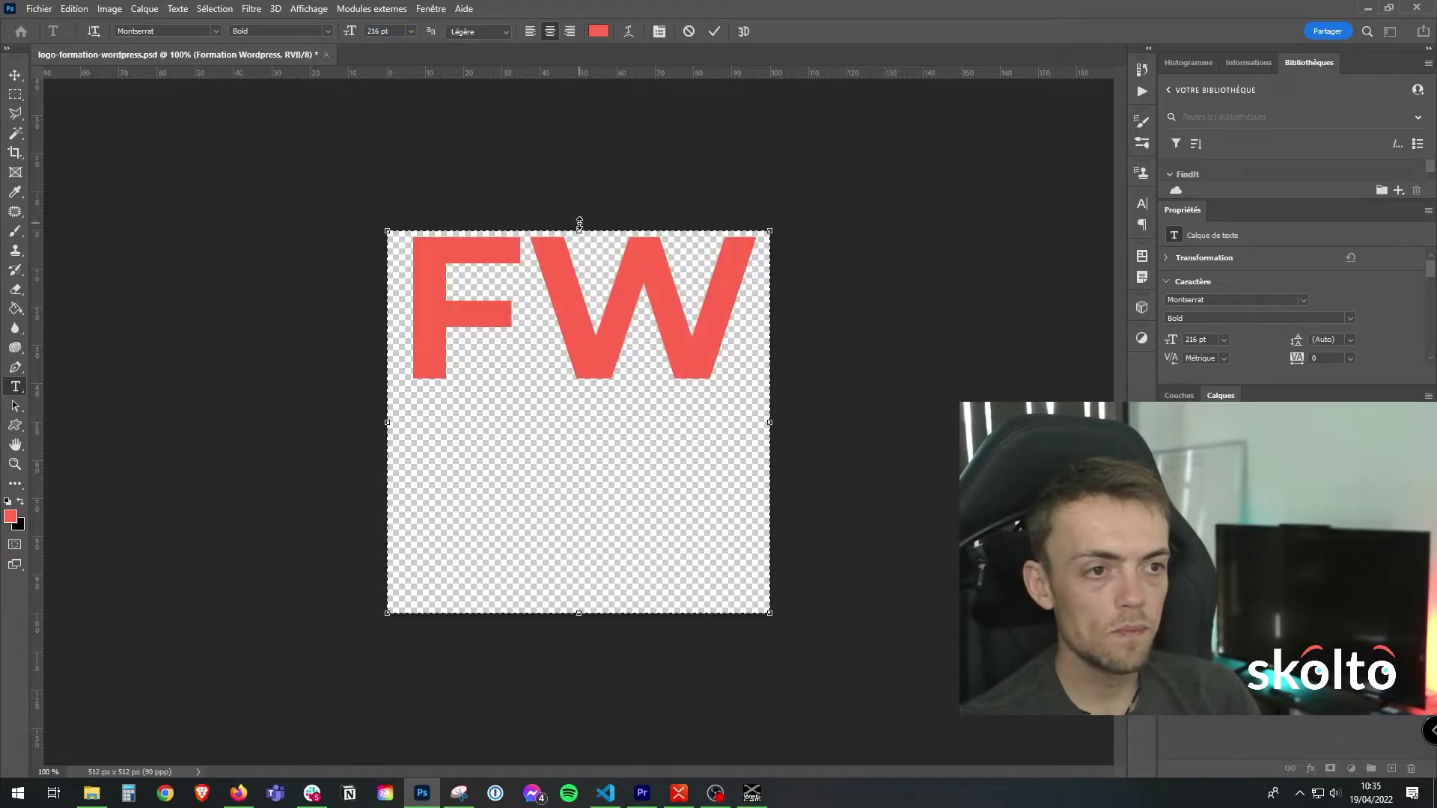
{"action": "left_click_drag", "start_coordinate": [580, 246], "coordinate": [575, 409]}
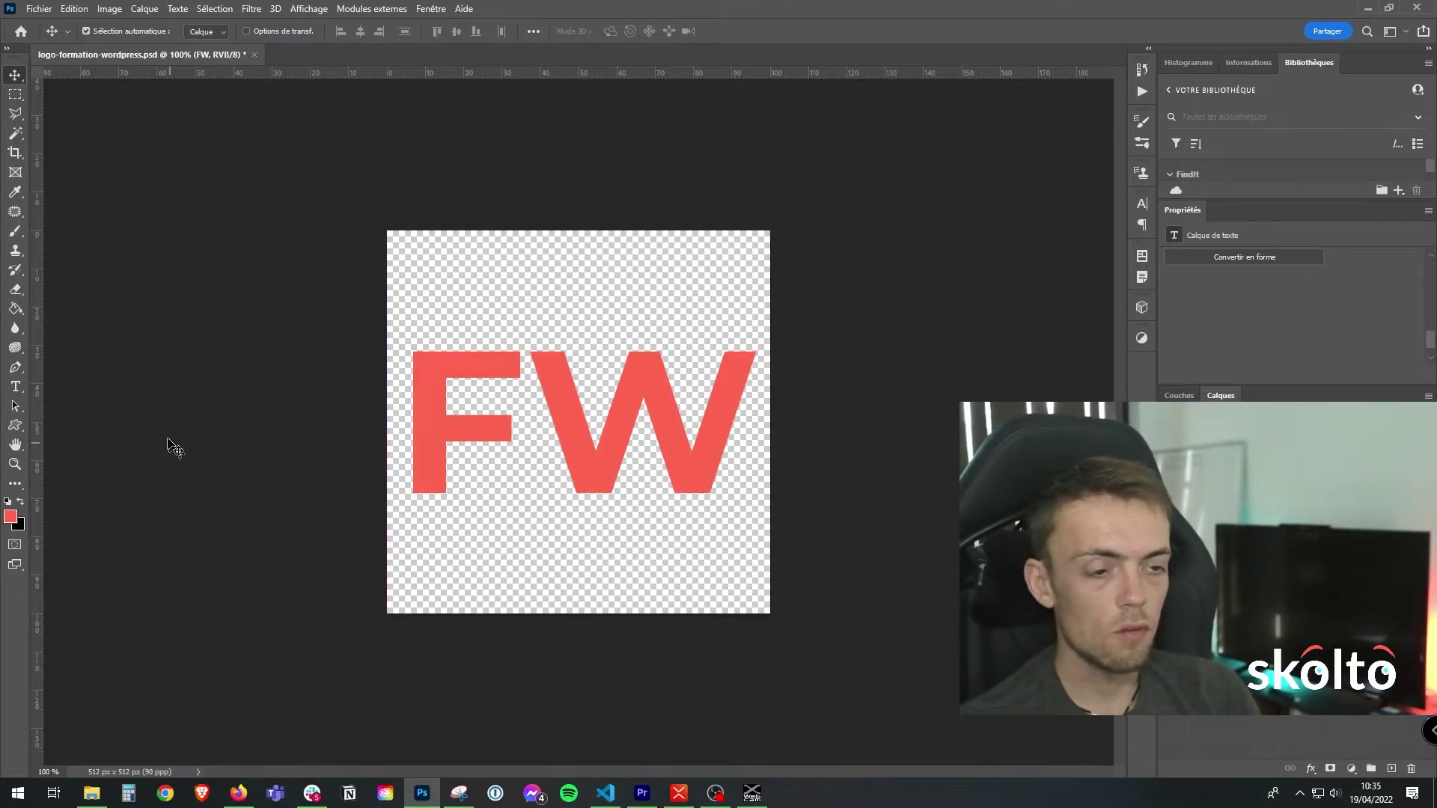
Step: Start saving a copy of the image in the Téléchargements folder with PNG as the file type
{"action": "left_click", "coordinate": [38, 9]}
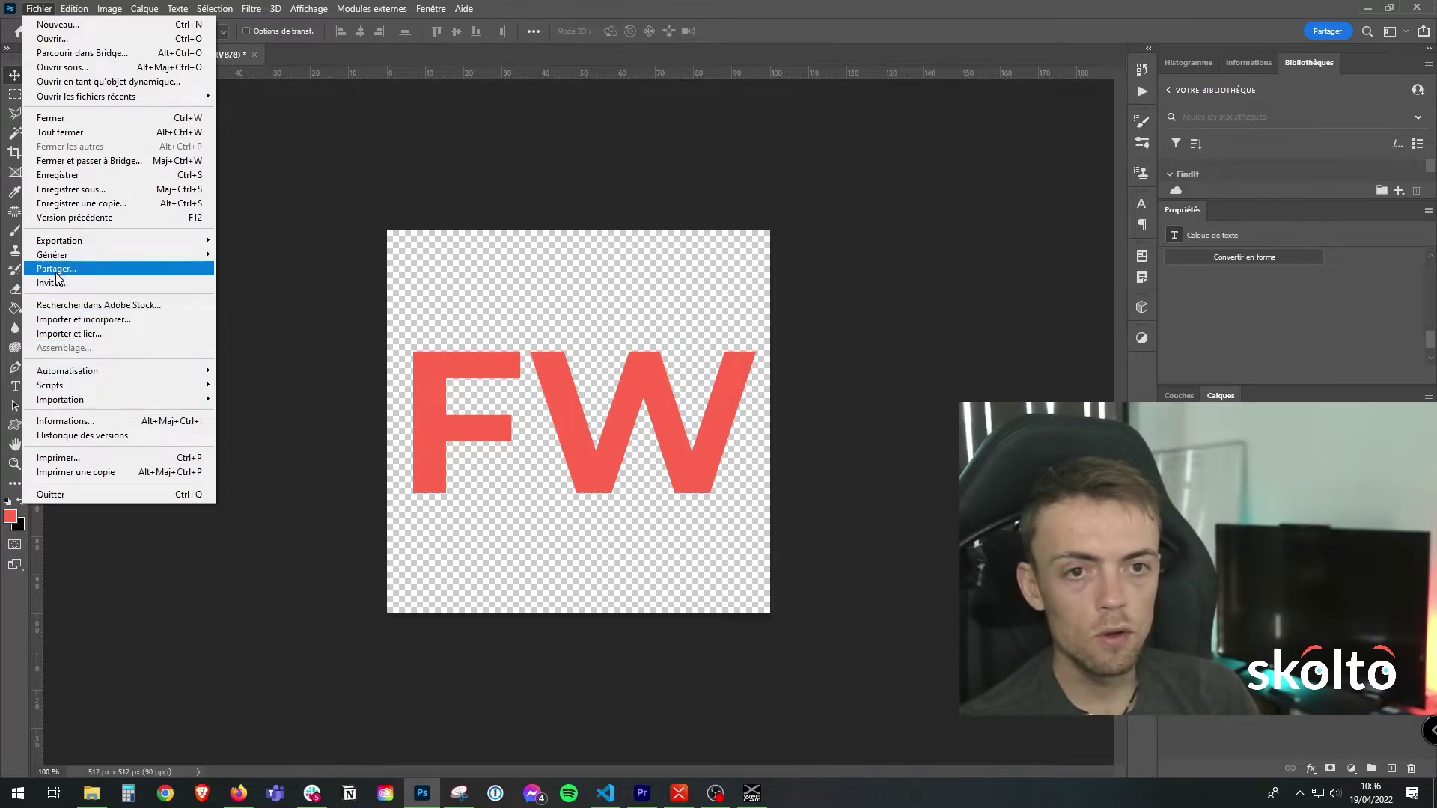
{"action": "left_click", "coordinate": [83, 188]}
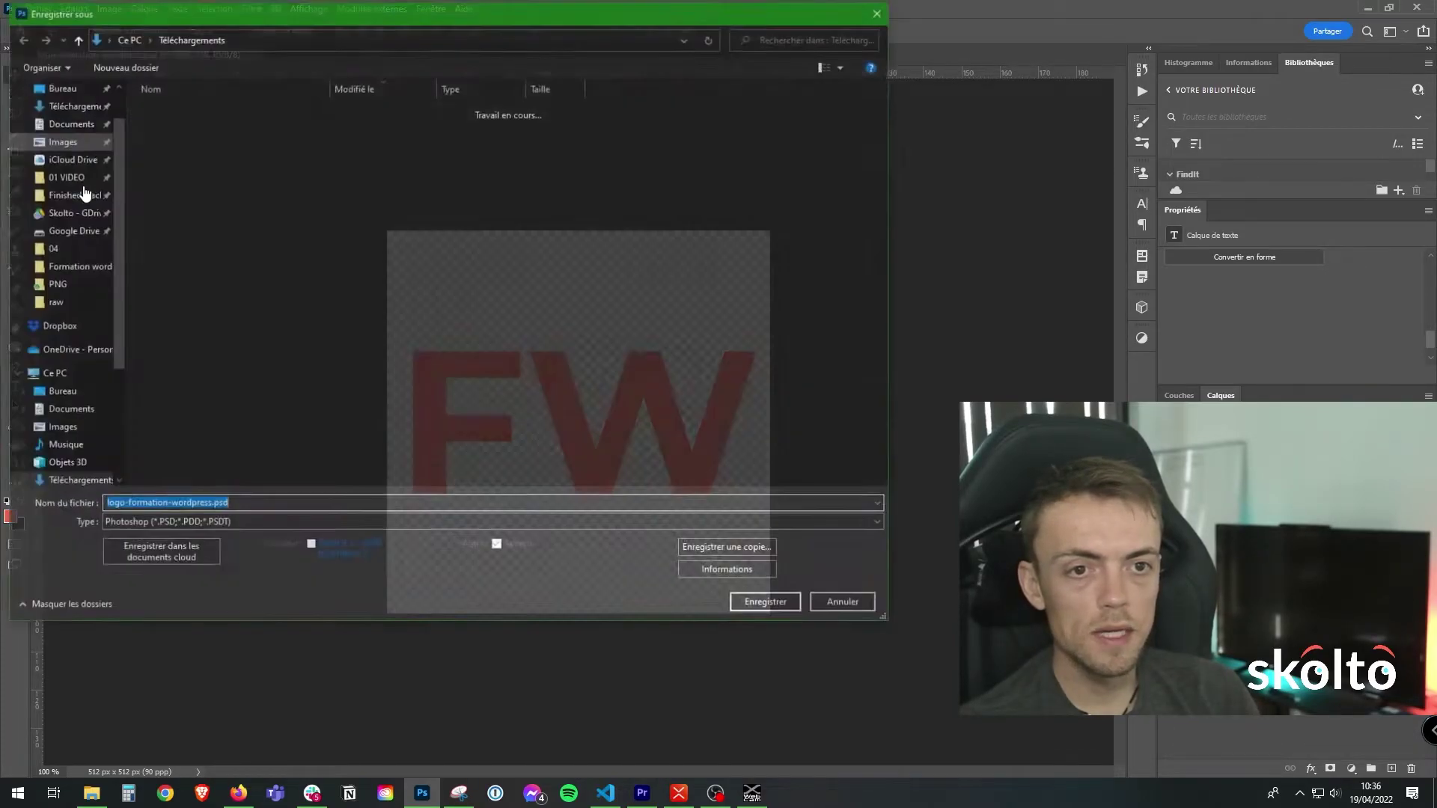
{"action": "left_click", "coordinate": [730, 548]}
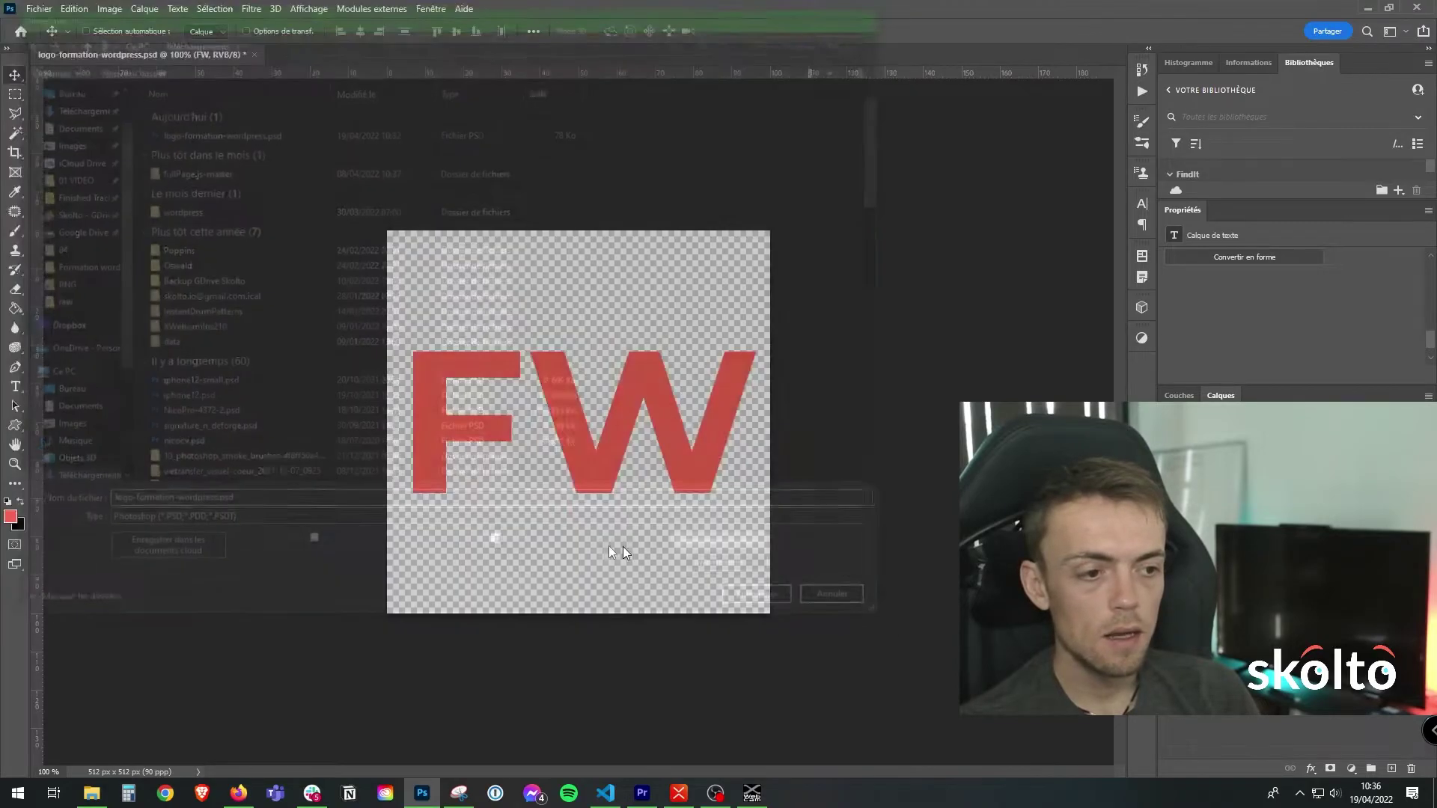
{"action": "left_click", "coordinate": [230, 524]}
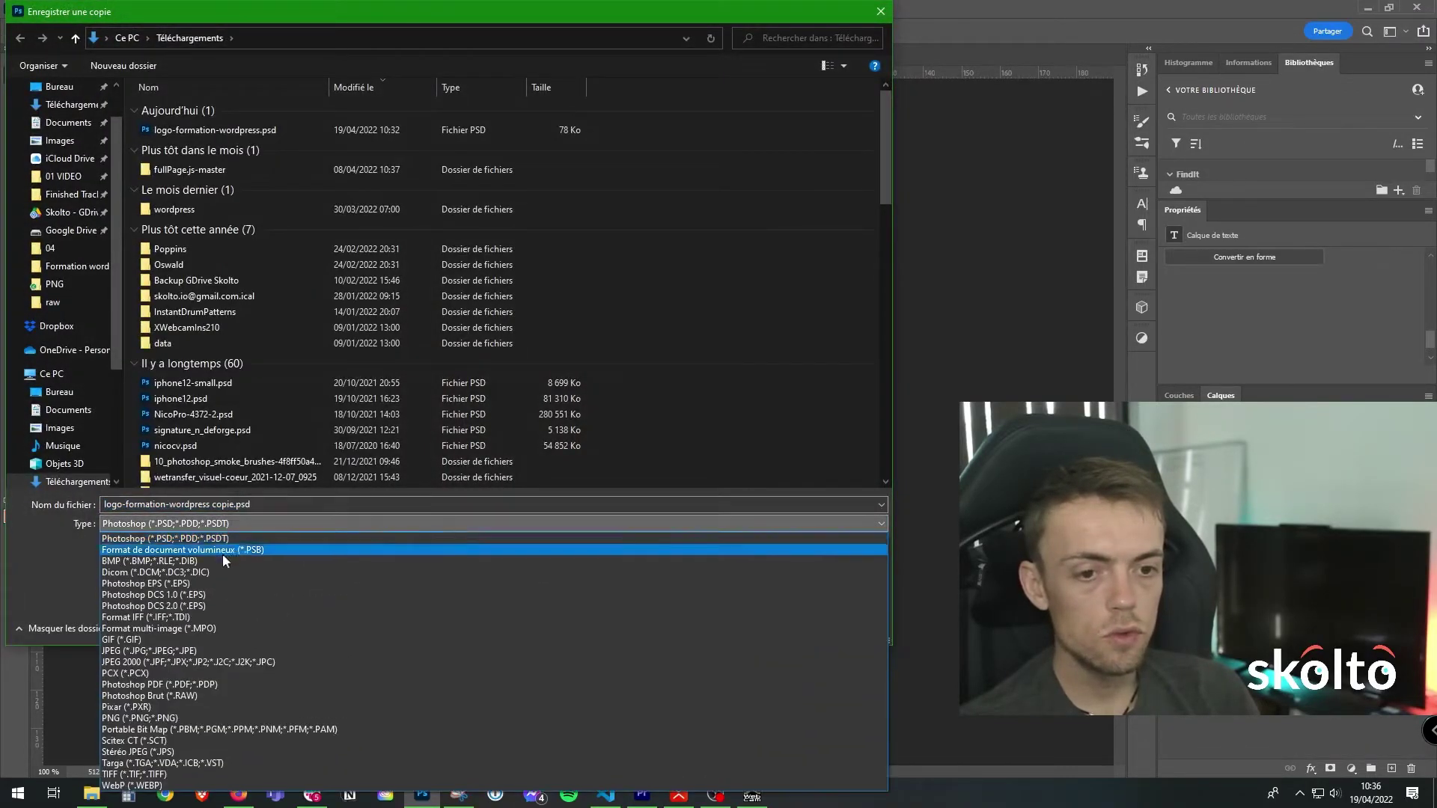
{"action": "left_click", "coordinate": [145, 718]}
Step: Name the copy favicon-formation-wordpress.png and save it with the minimal file size option
{"action": "double_click", "coordinate": [113, 504]}
{"action": "key", "text": "Left"}
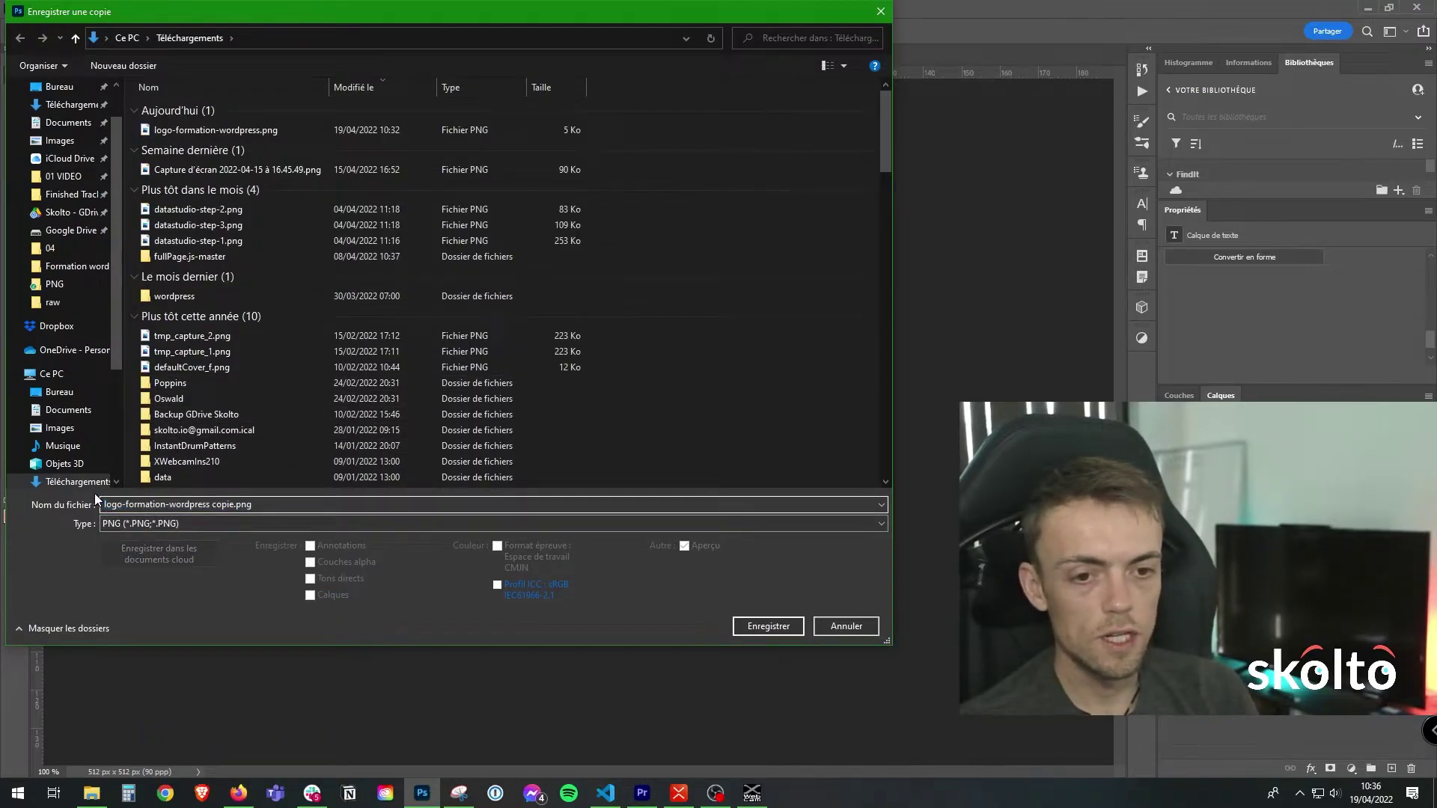
{"action": "key", "text": "BackSpace"}
{"action": "key", "text": "BackSpace"}
{"action": "key", "text": "BackSpace"}
{"action": "key", "text": "BackSpace"}
{"action": "type", "text": "favicon"}
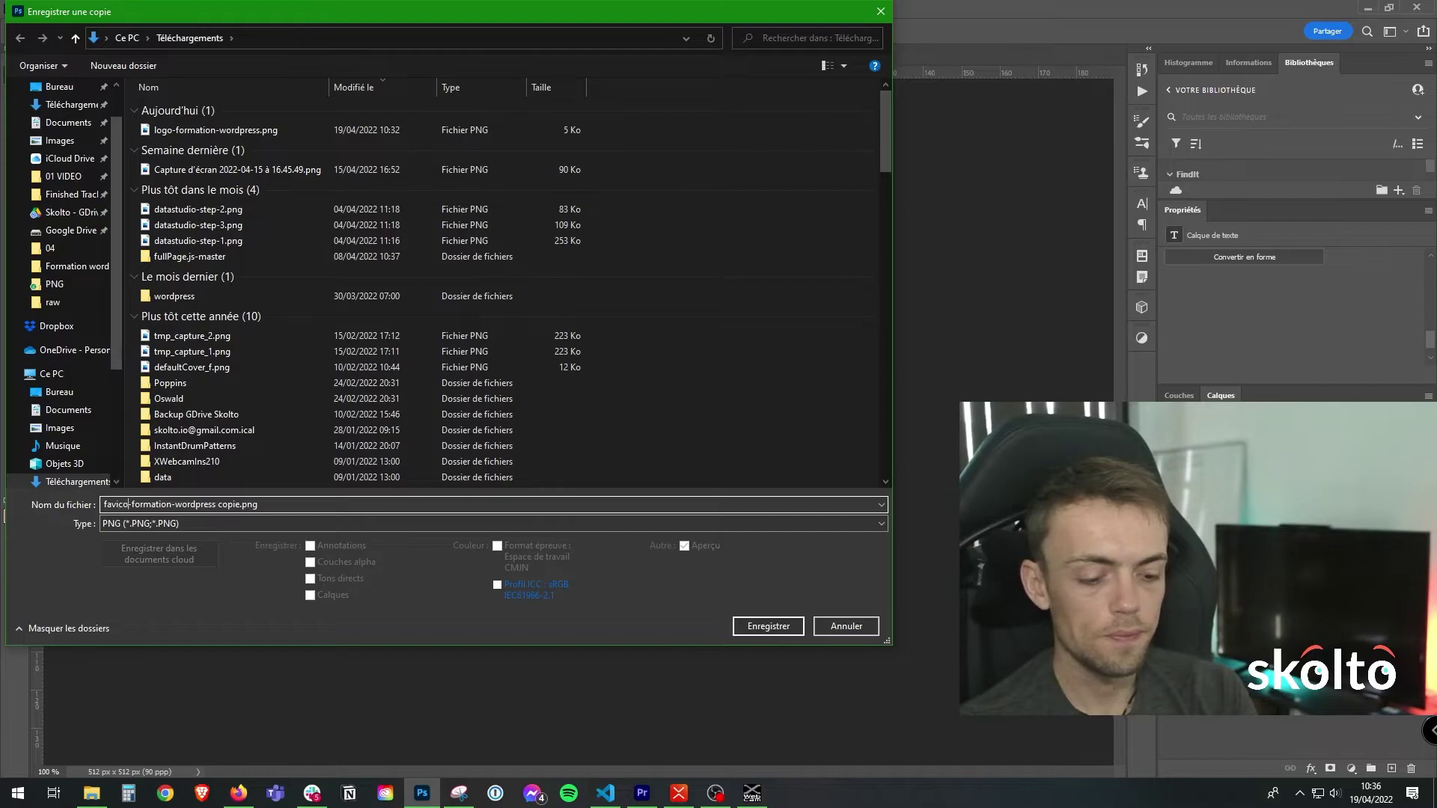
{"action": "key", "text": "ctrl+Right"}
{"action": "key", "text": "ctrl+Right"}
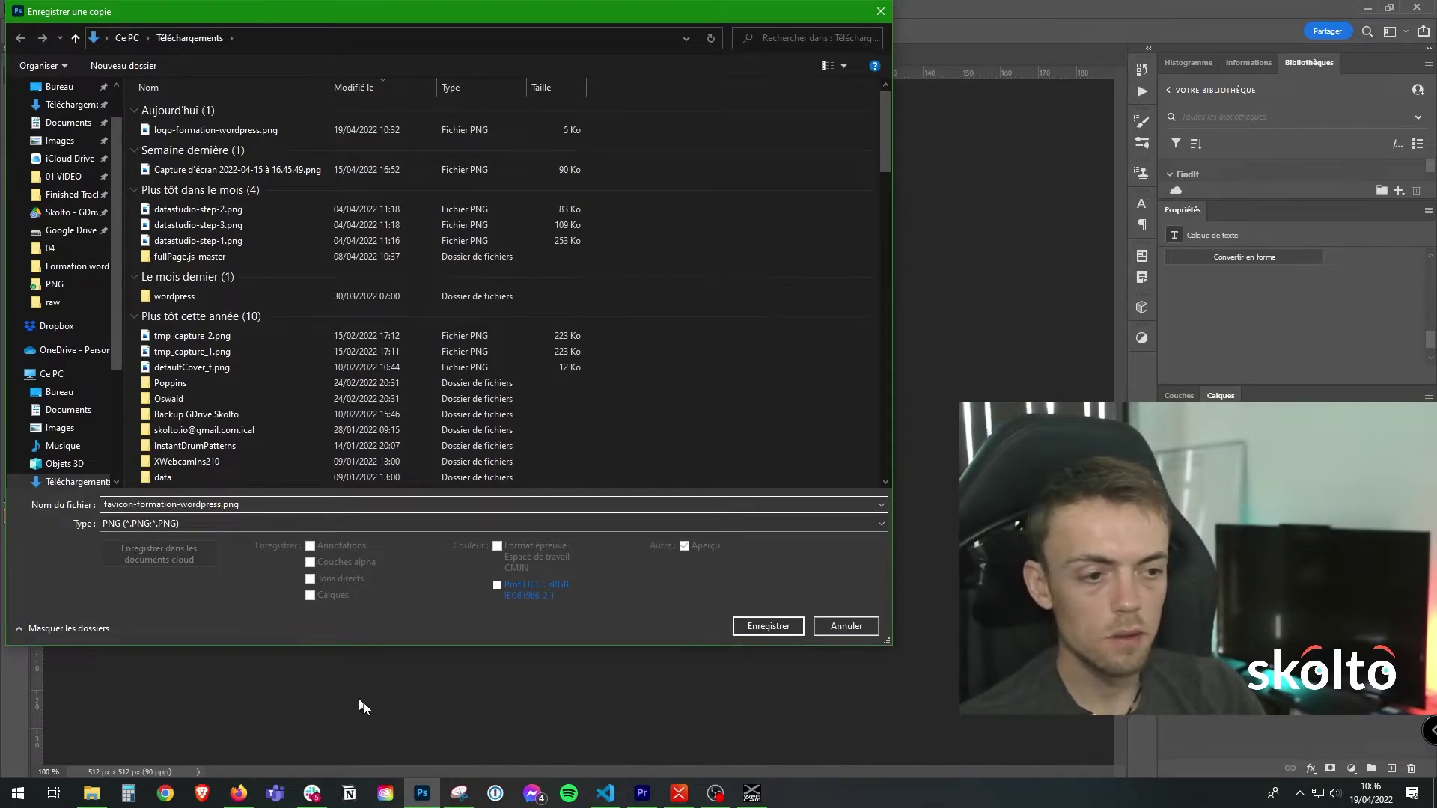
{"action": "left_click", "coordinate": [762, 627]}
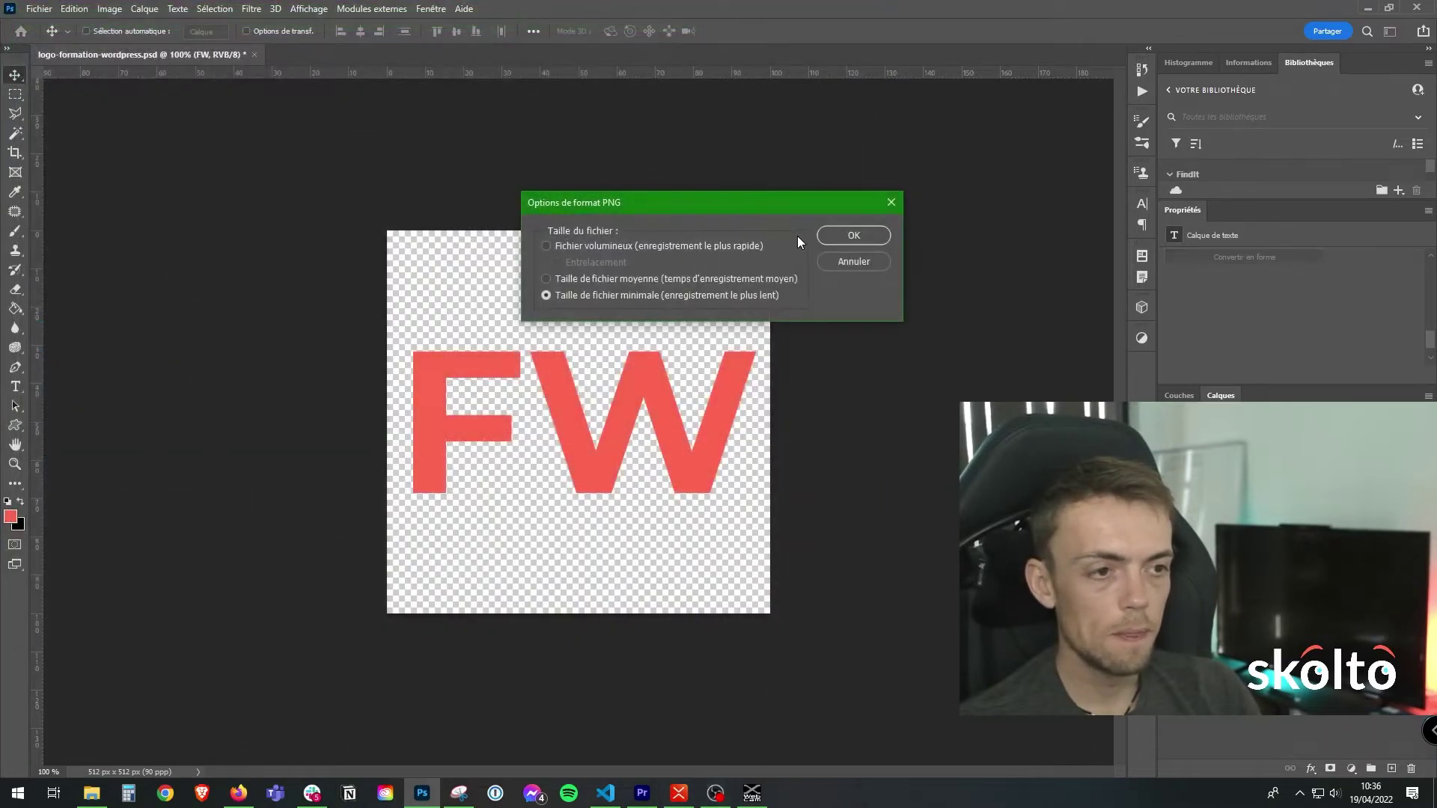
{"action": "left_click", "coordinate": [824, 236]}
Step: Switch back to the WordPress customizer and upload favicon-formation-wordpress.png from Téléchargements for the site icon
{"action": "left_click", "coordinate": [1368, 8]}
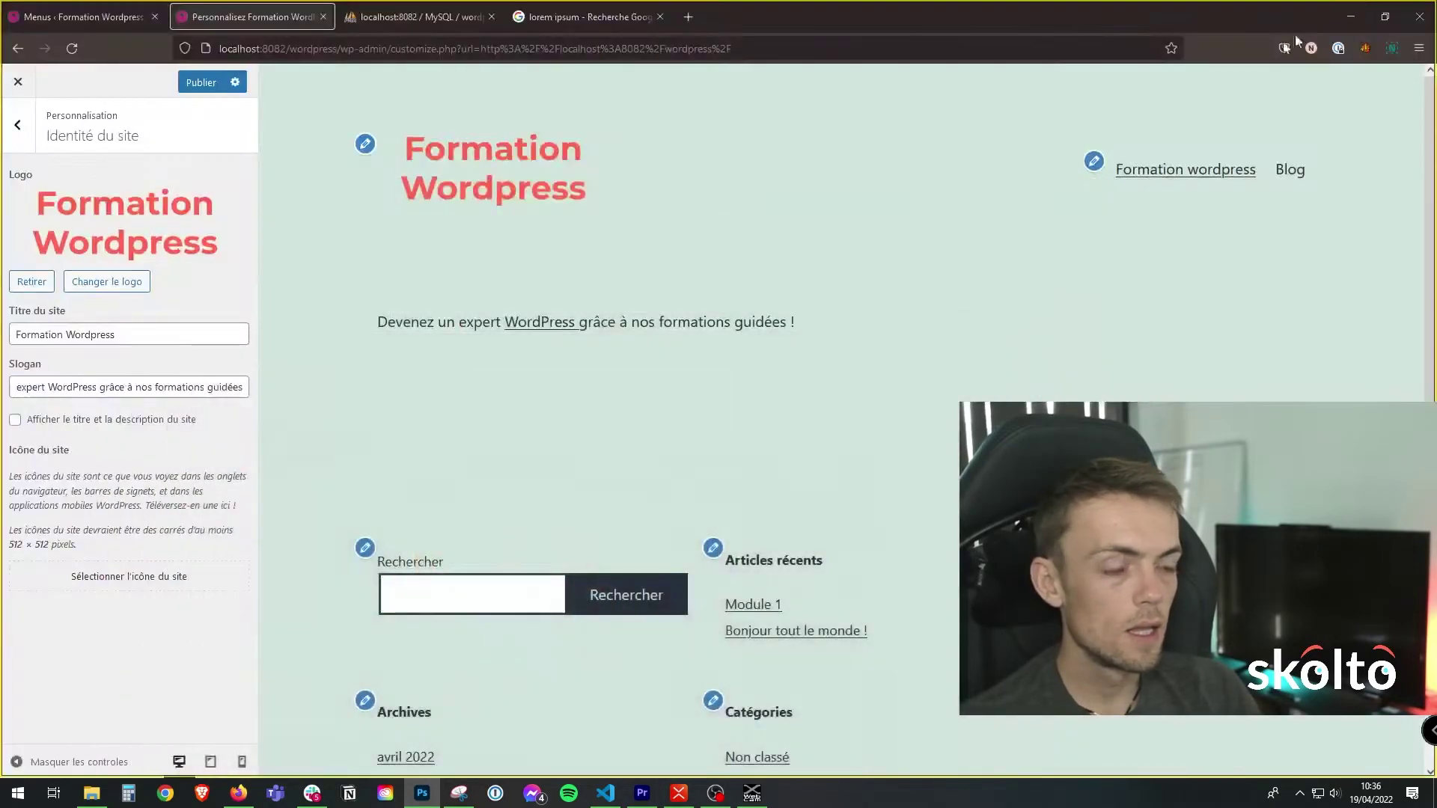
{"action": "left_click", "coordinate": [111, 588]}
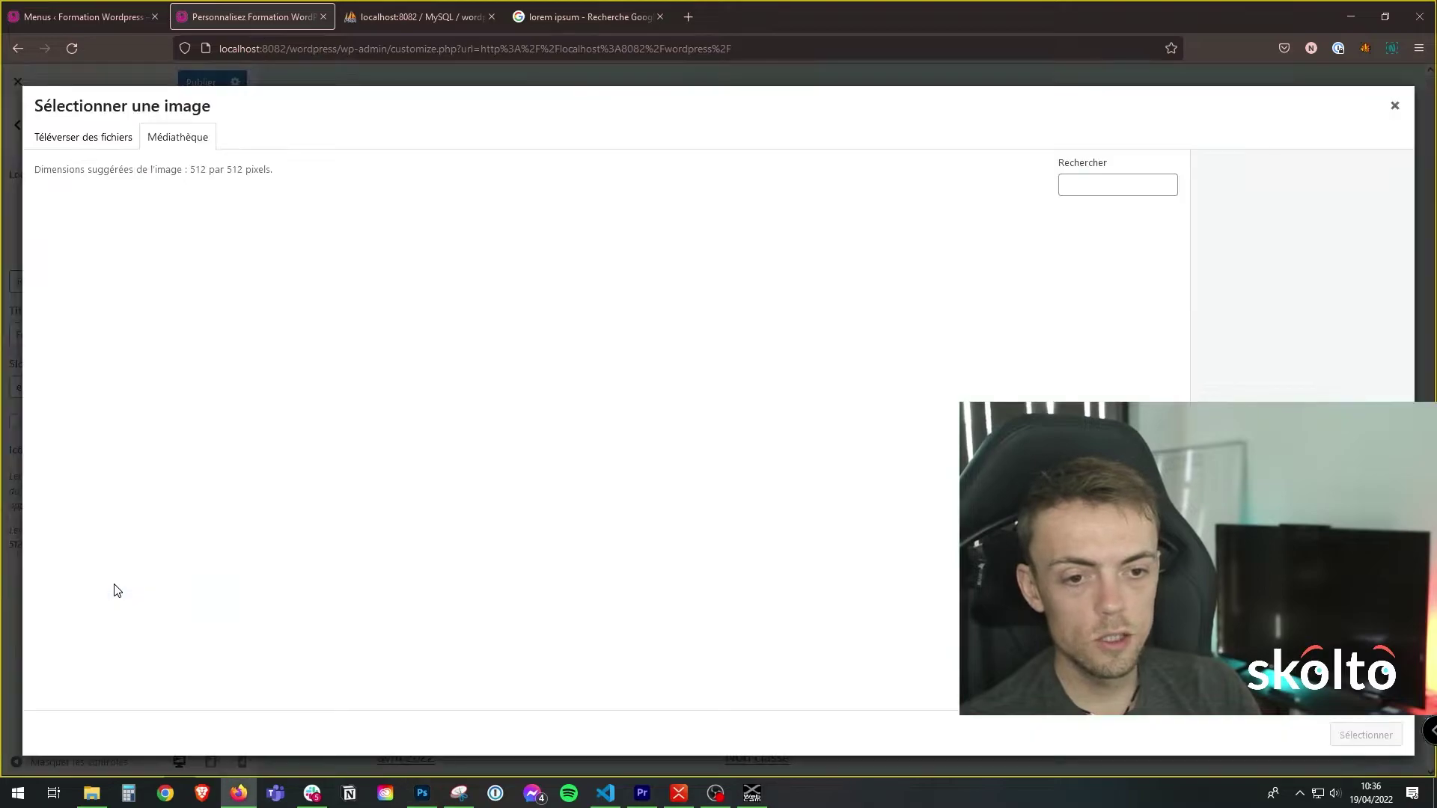
{"action": "left_click", "coordinate": [116, 135]}
{"action": "left_click", "coordinate": [720, 408]}
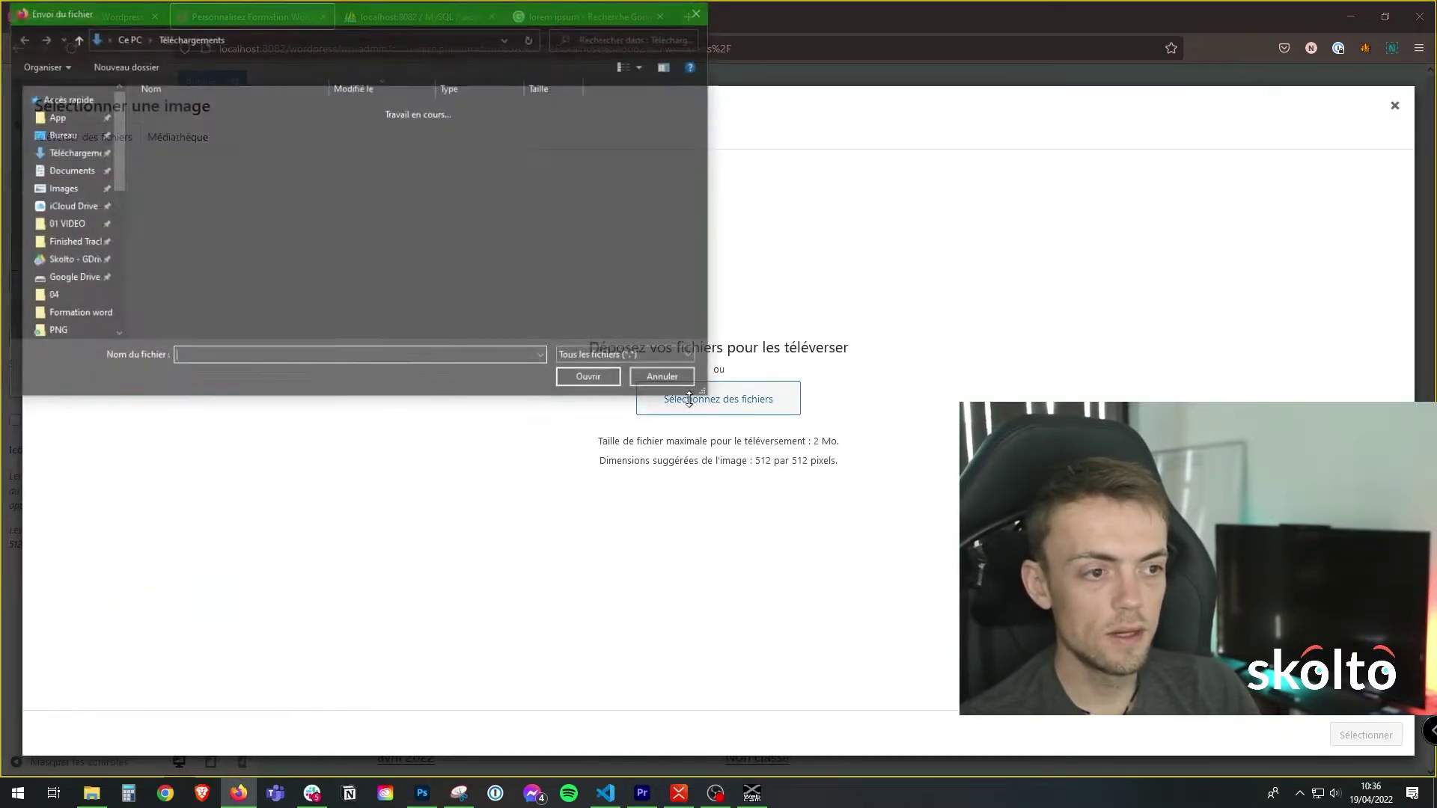
{"action": "left_click", "coordinate": [217, 131]}
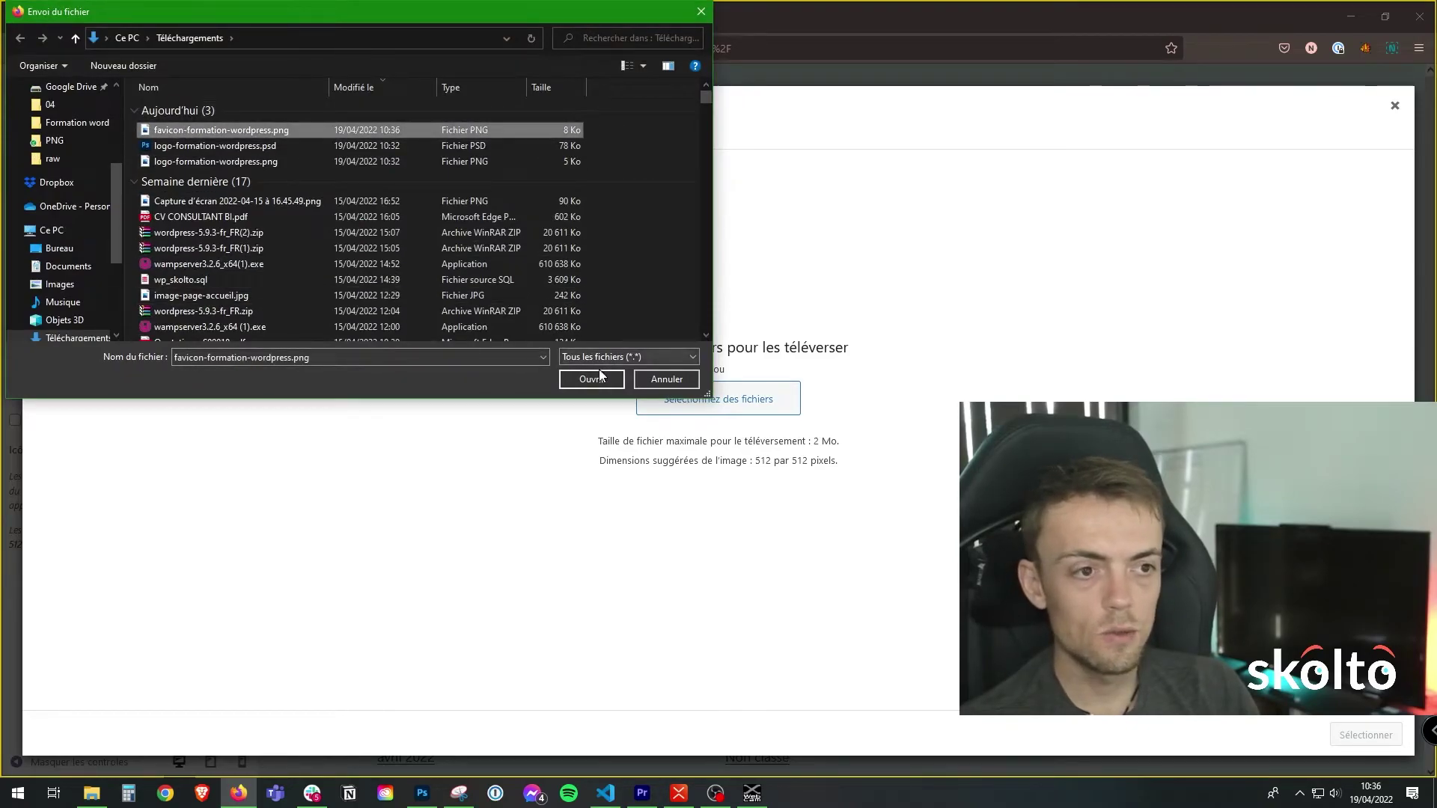
{"action": "left_click", "coordinate": [591, 380]}
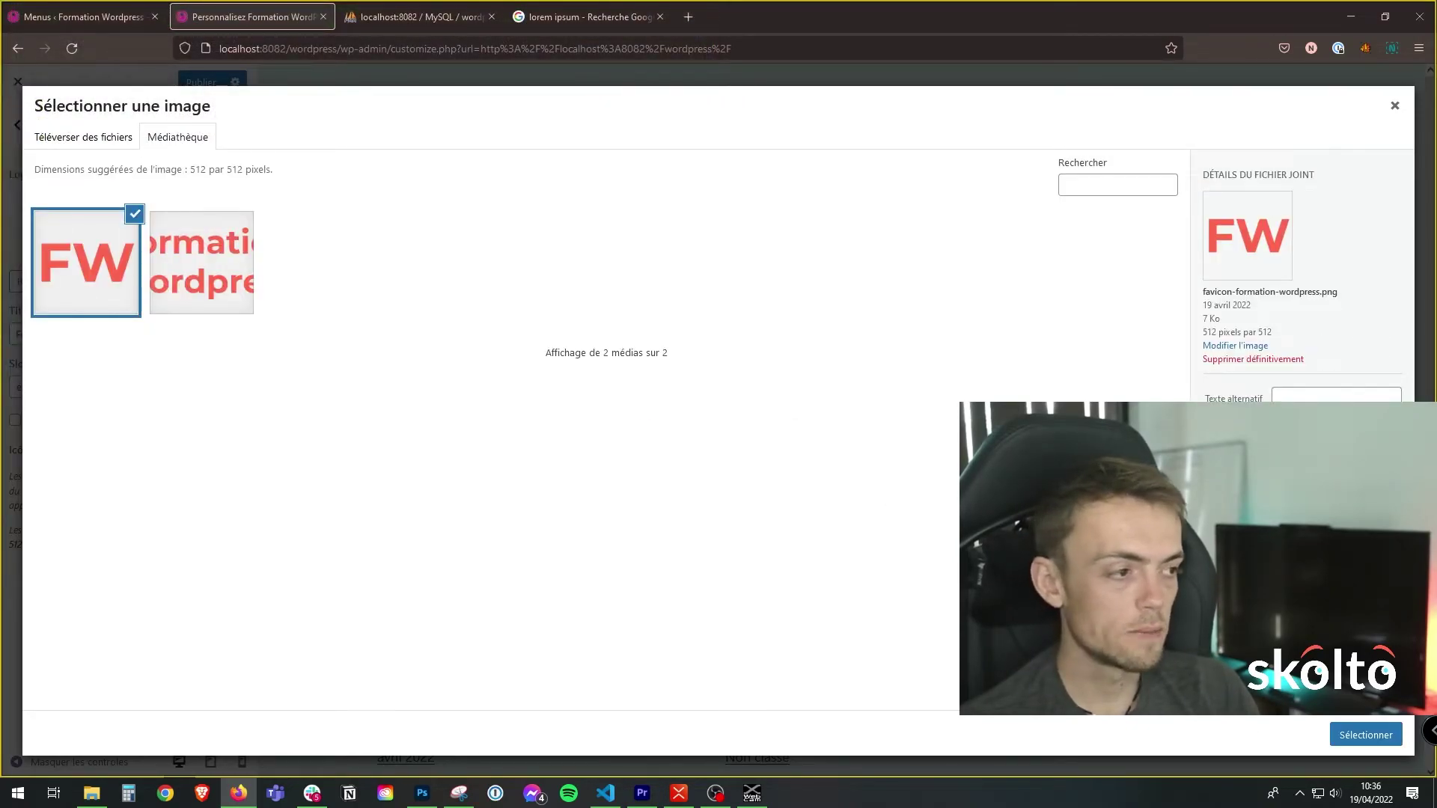
Step: Enter "Favicon de nos Formation Wordpress" as the image's alternative text and set the image as the site icon
{"action": "type", "text": "vicon"}
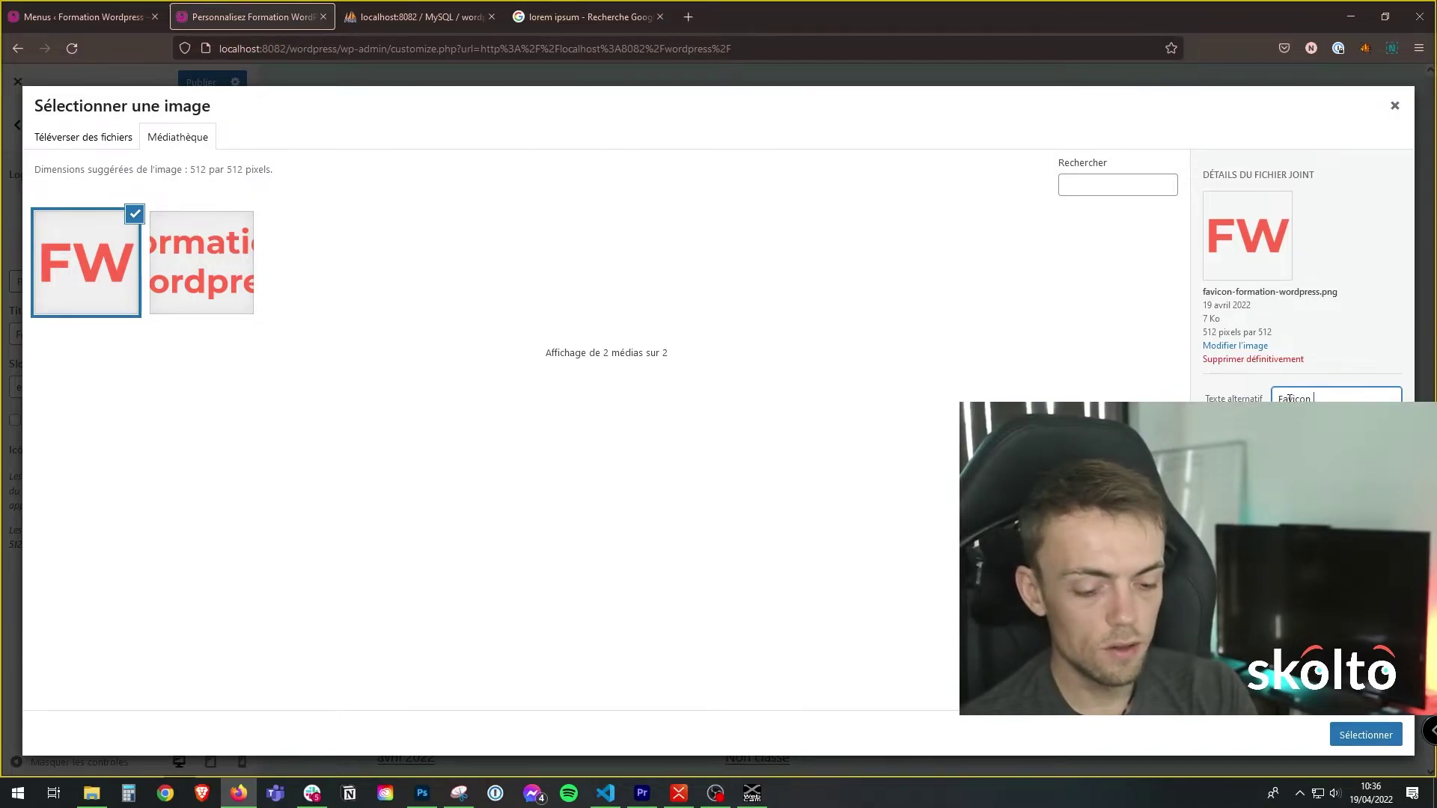
{"action": "type", "text": " de nos Fo"}
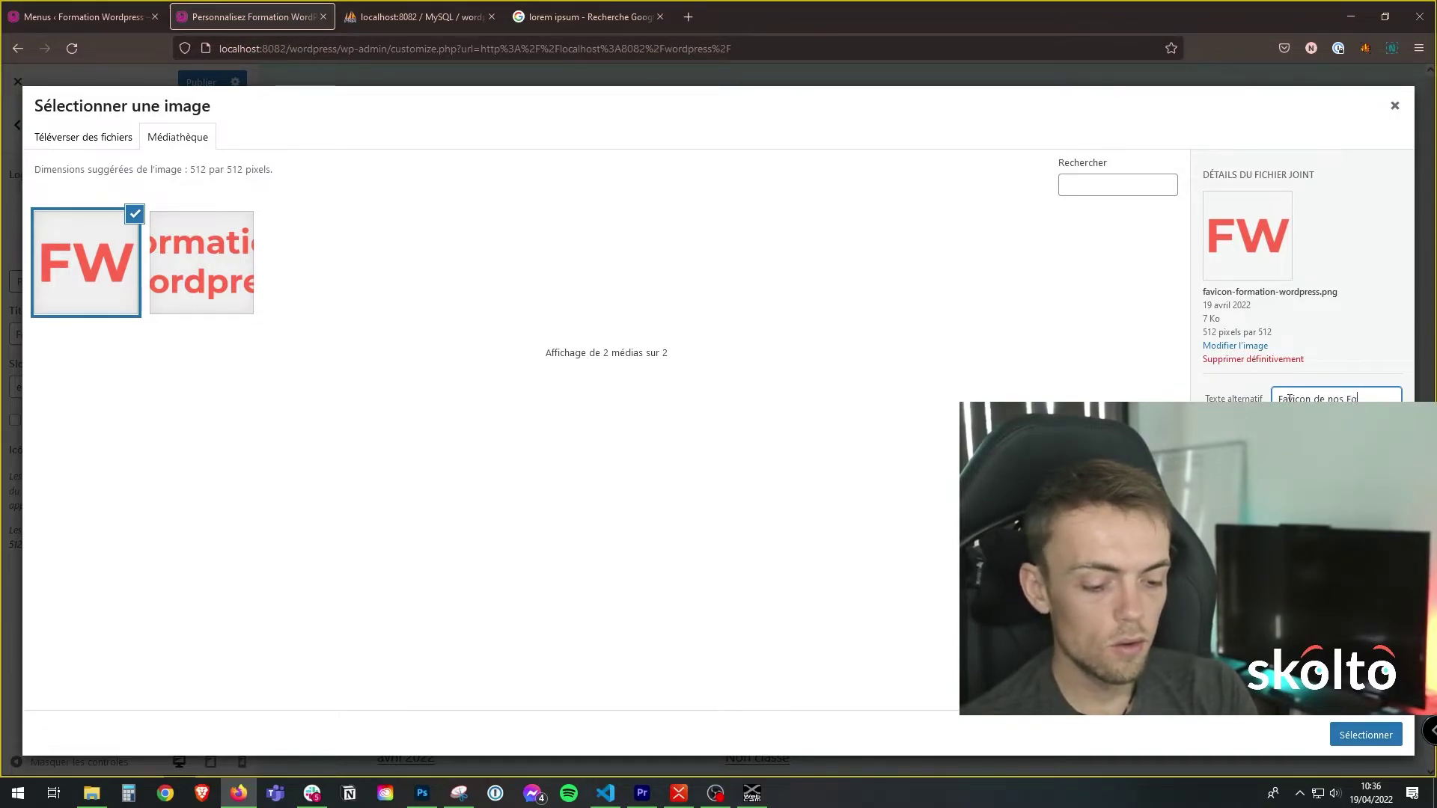
{"action": "type", "text": "rmation Wordpress"}
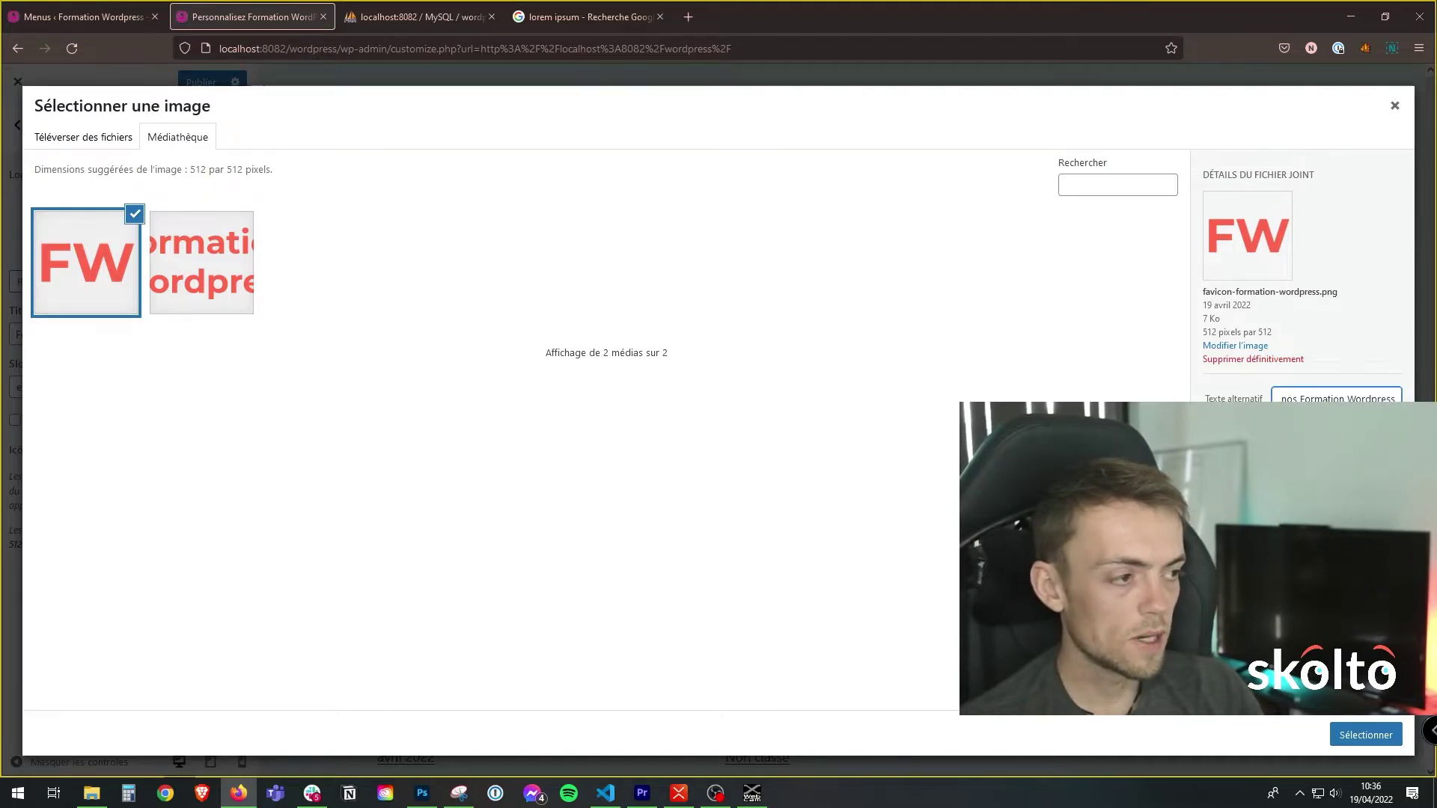
{"action": "key", "text": "Tab"}
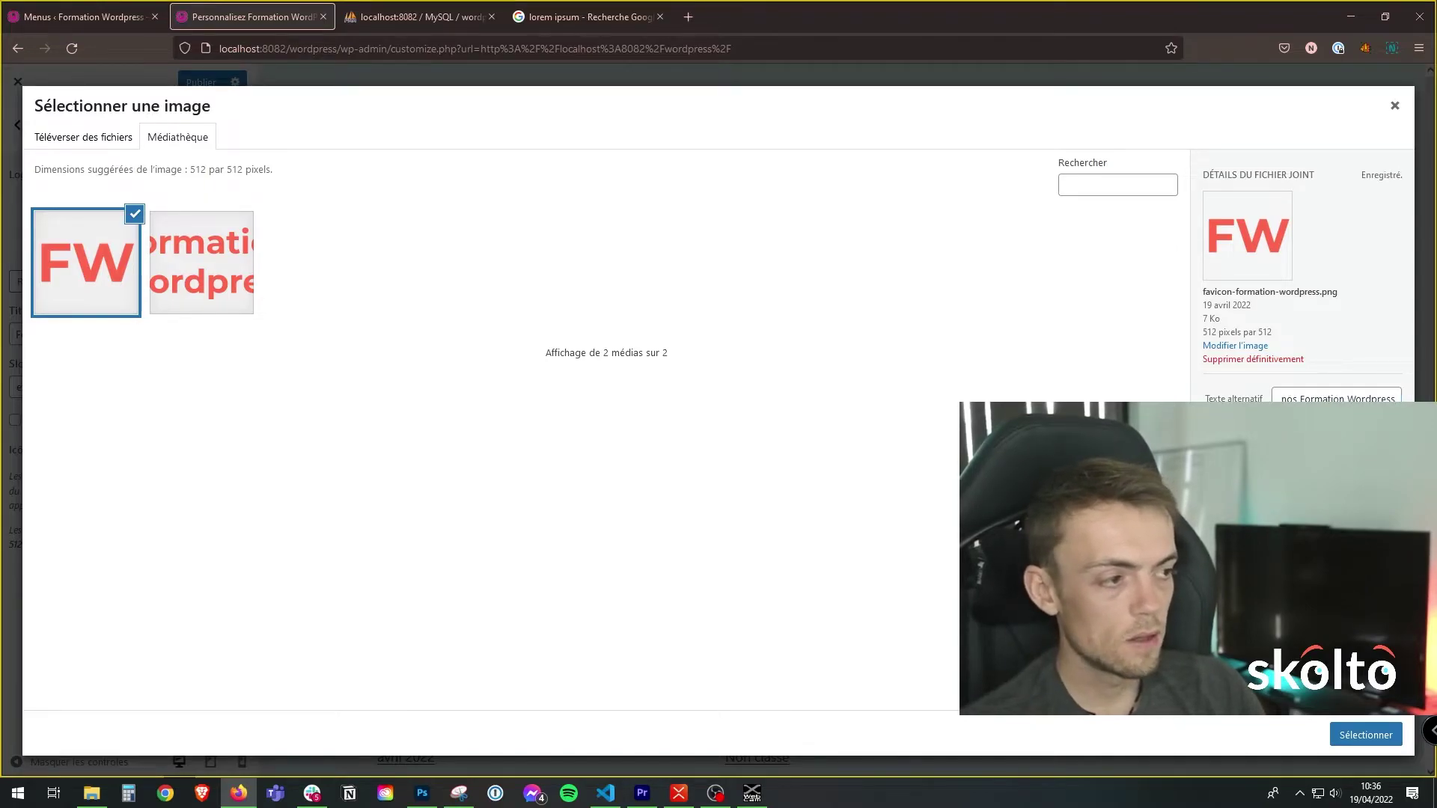
{"action": "left_click", "coordinate": [1366, 735]}
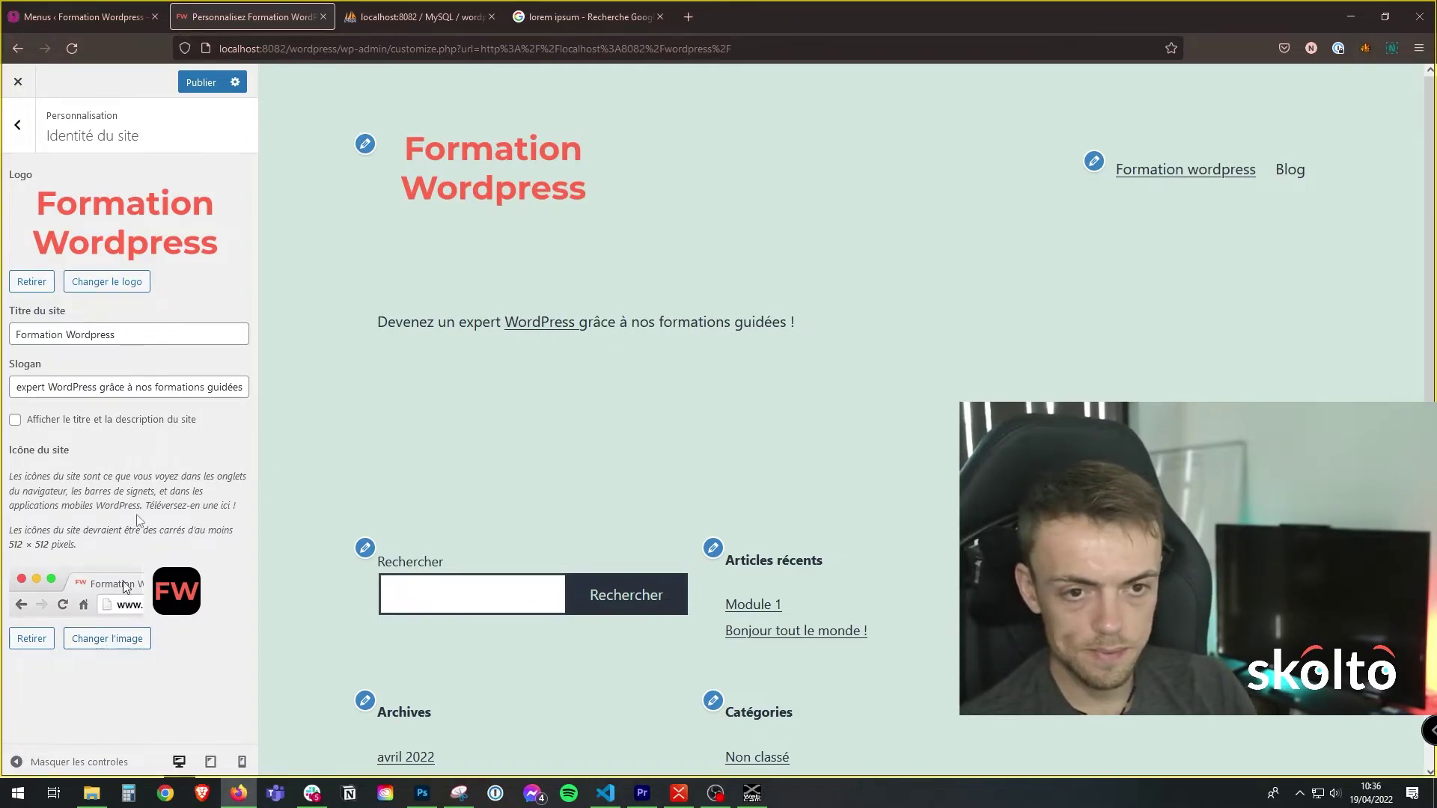
{"action": "left_click", "coordinate": [18, 128]}
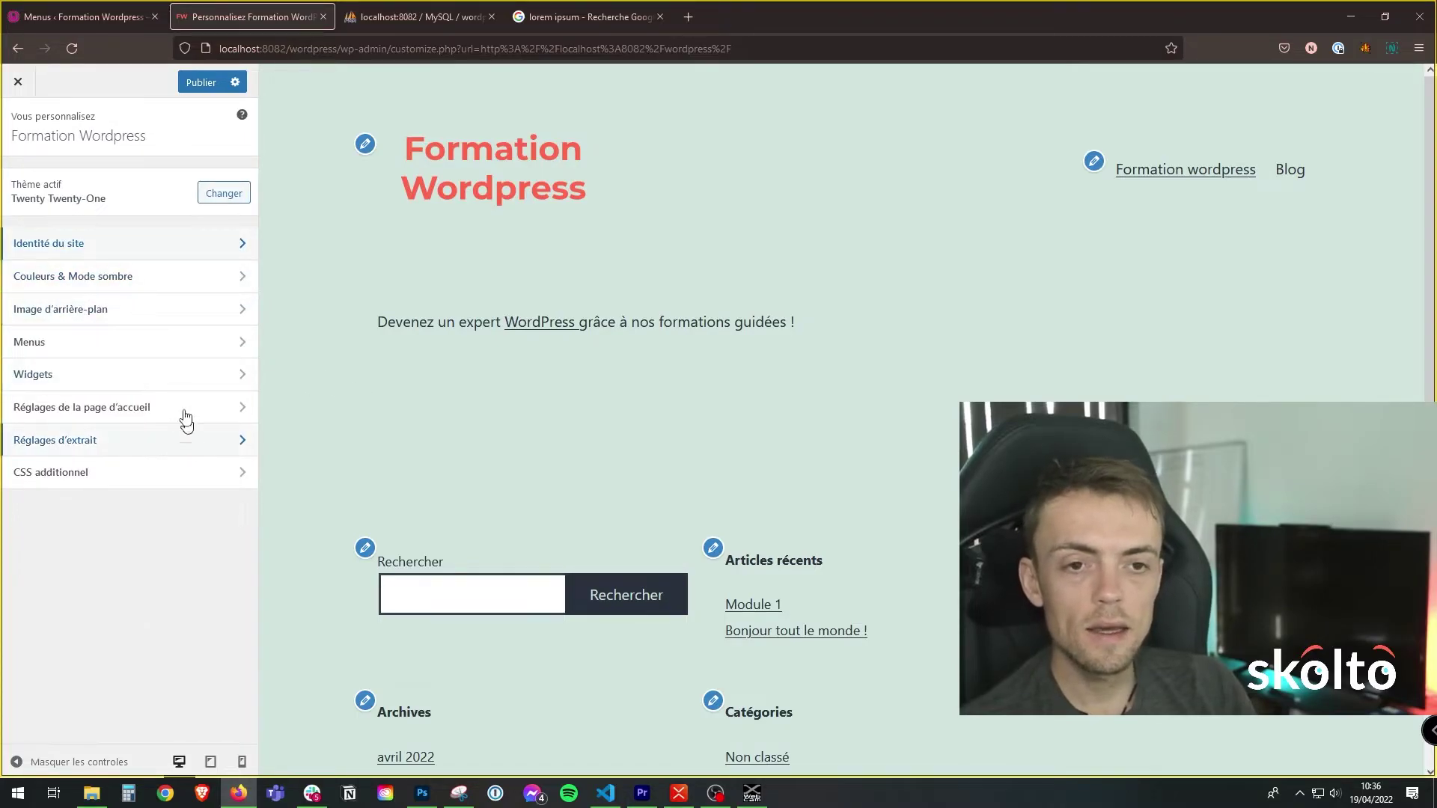
Step: Set the site's background colour to the dark preset #28303d in the Couleurs & Mode sombre settings
{"action": "left_click", "coordinate": [125, 291]}
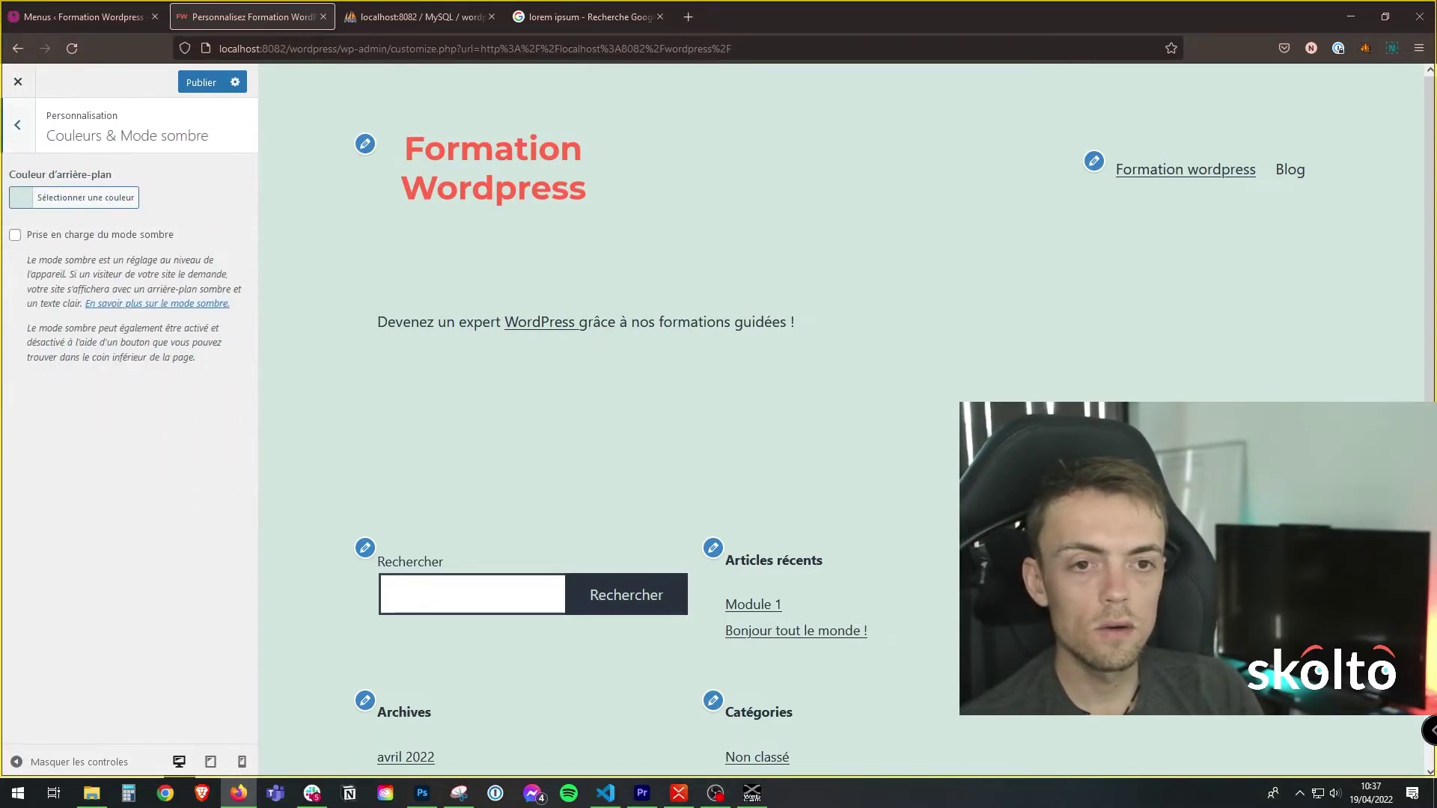
{"action": "left_click", "coordinate": [24, 201]}
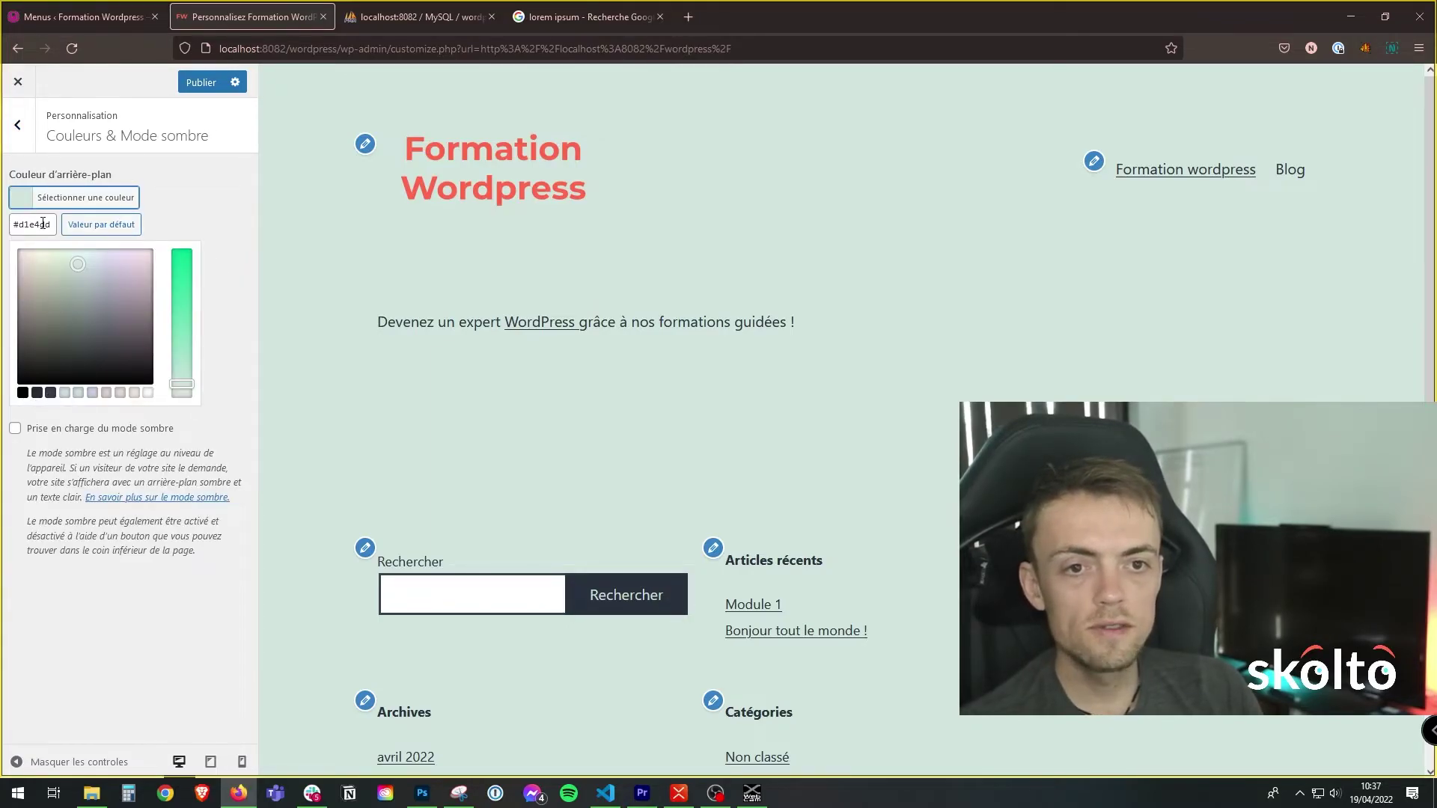
{"action": "left_click", "coordinate": [36, 393]}
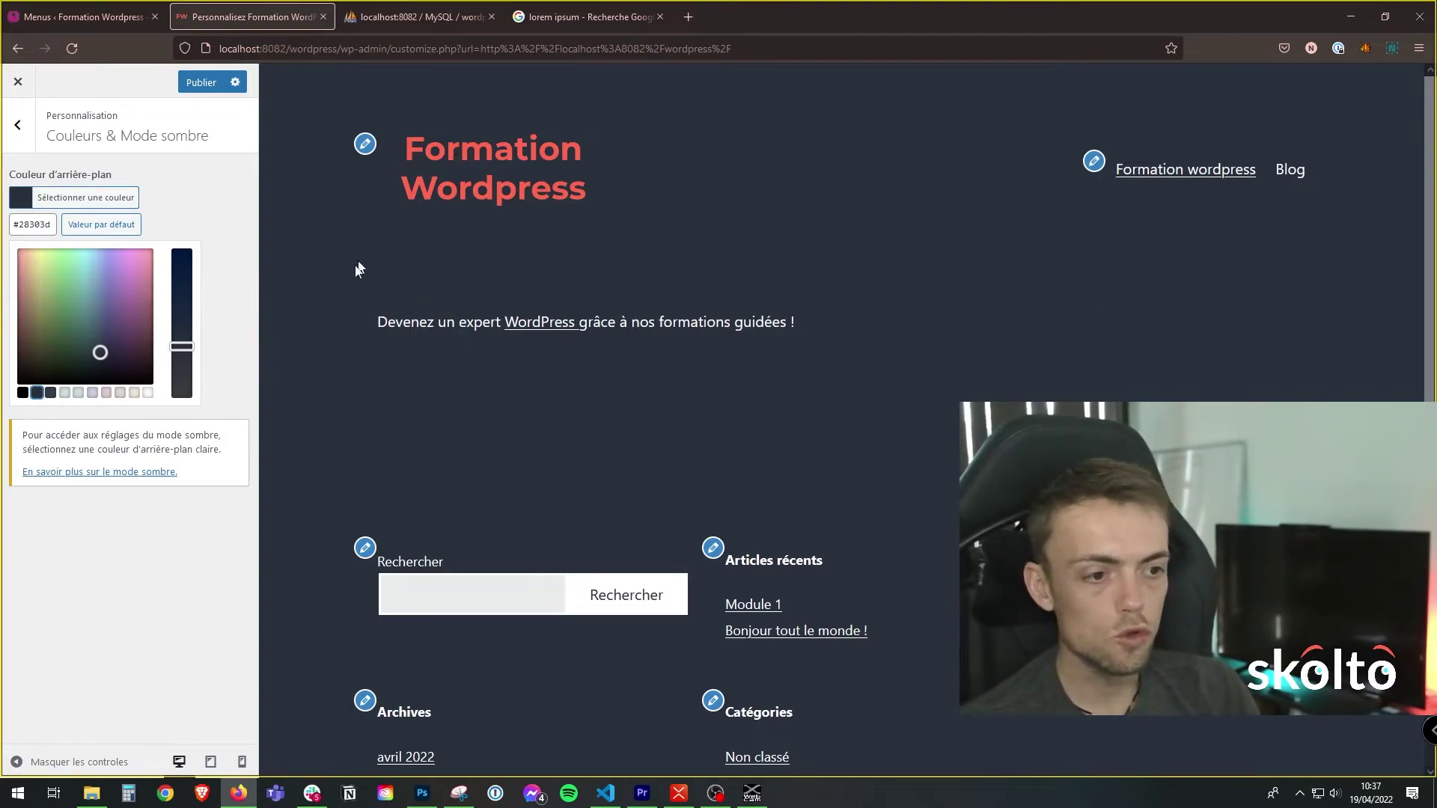
{"action": "left_click", "coordinate": [118, 507]}
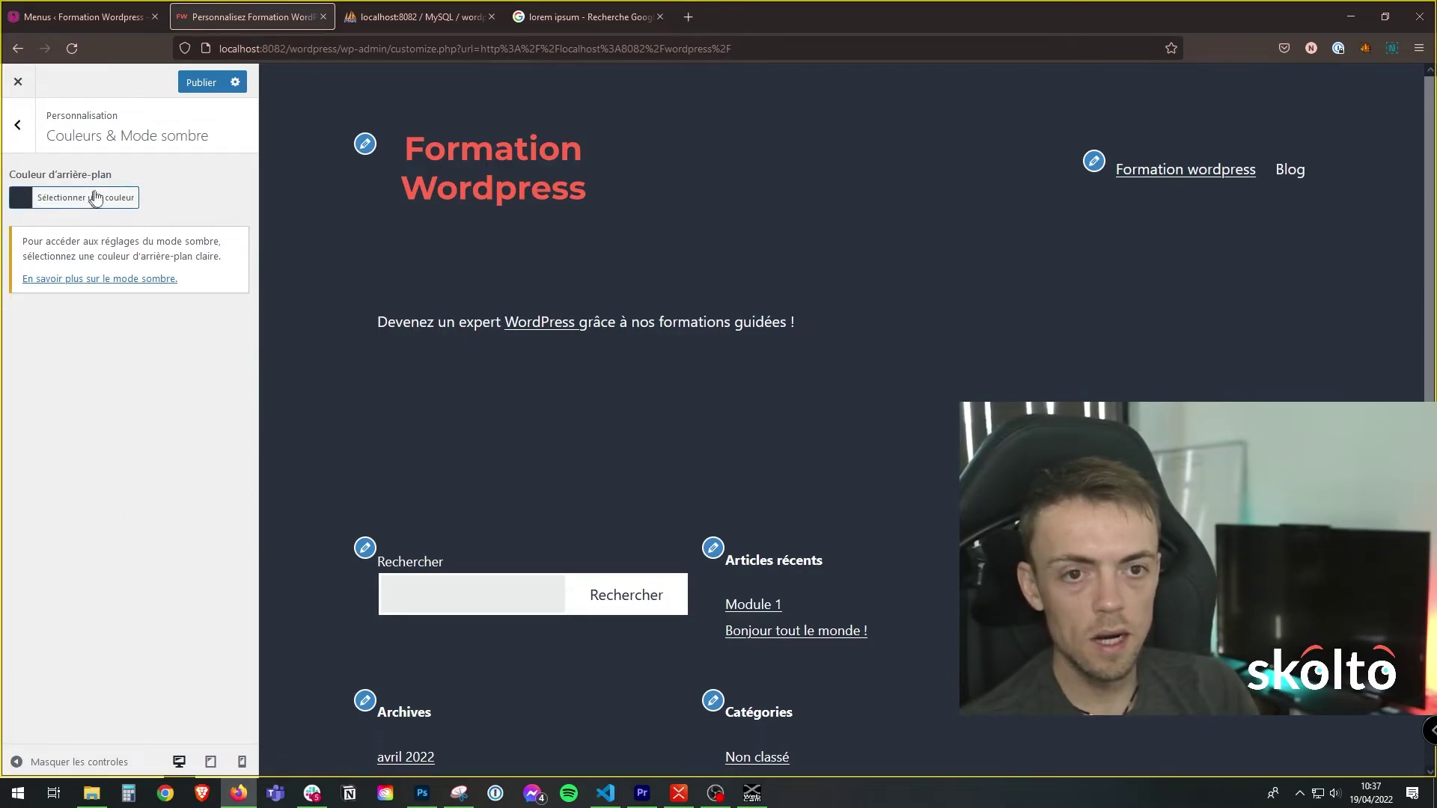
{"action": "left_click", "coordinate": [17, 125]}
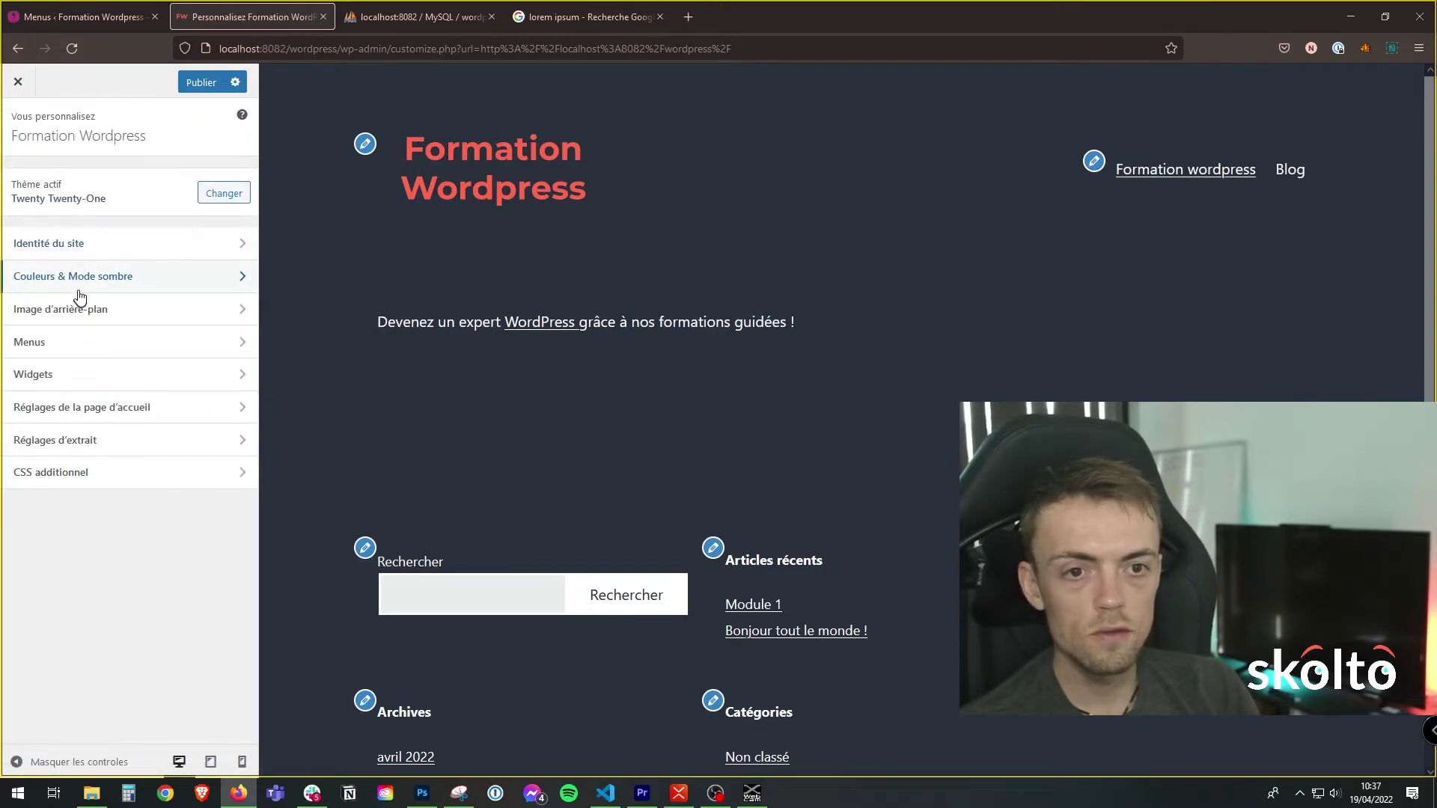
Step: Examine the background image settings and the items, locations and options of the Menu principal
{"action": "left_click", "coordinate": [85, 320]}
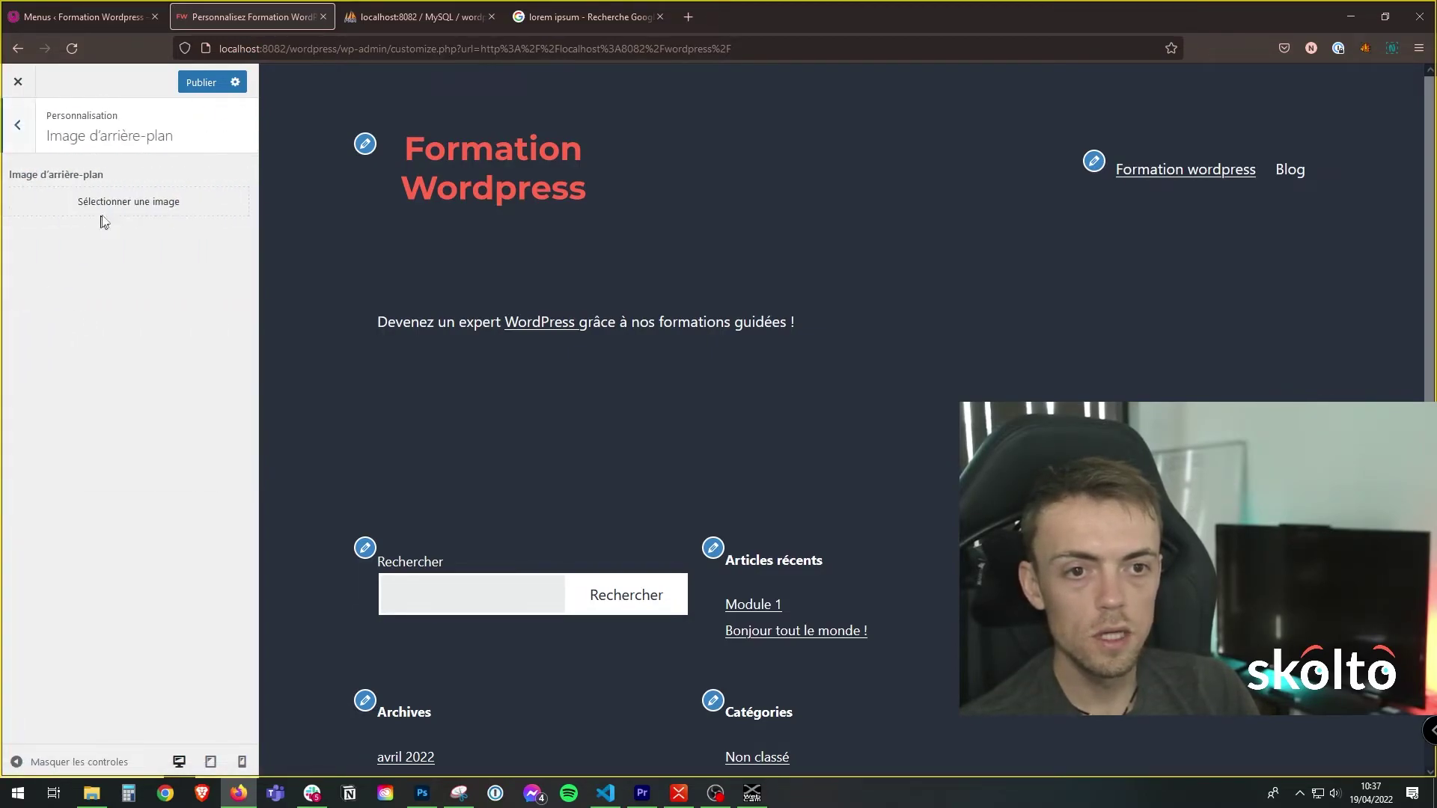
{"action": "left_click", "coordinate": [13, 128]}
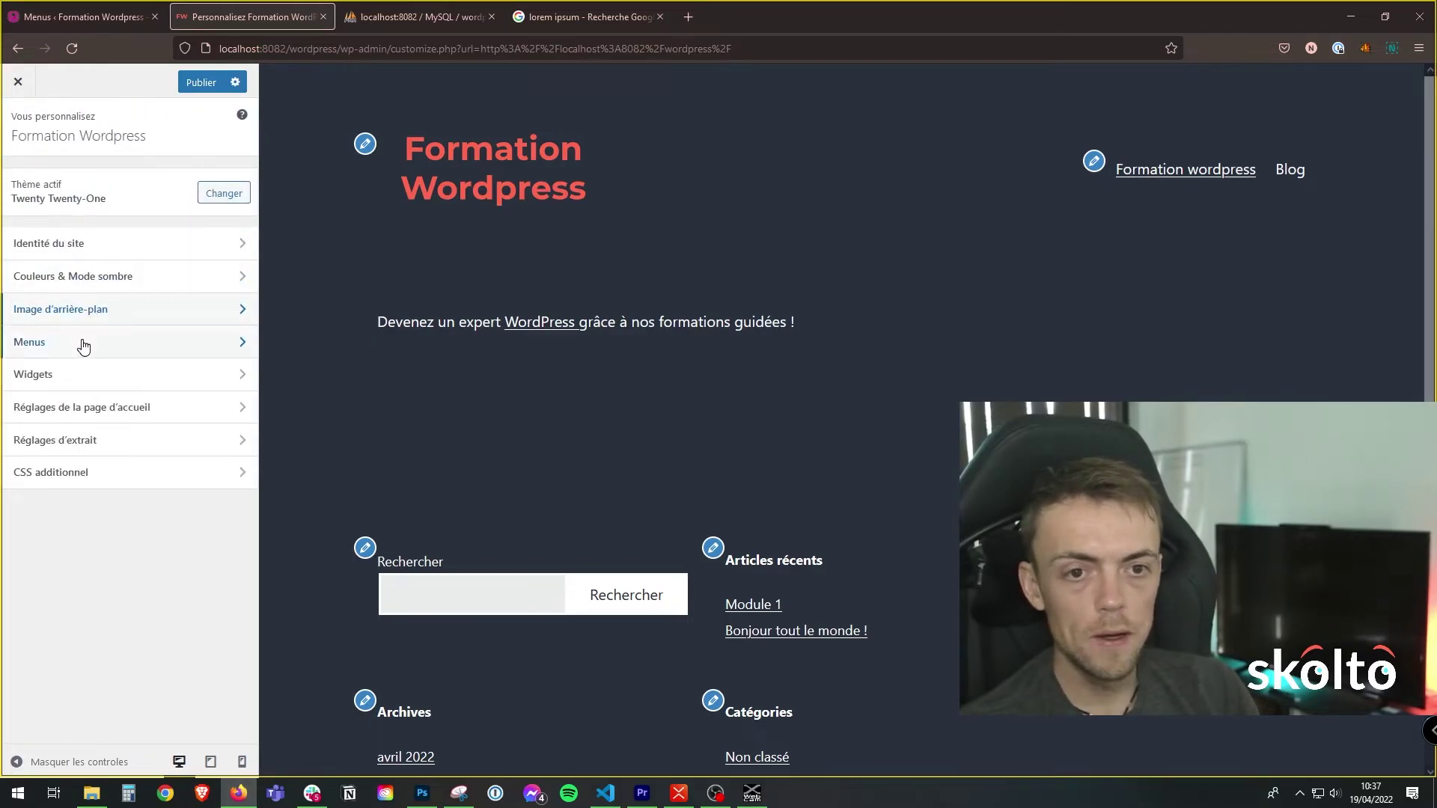
{"action": "left_click", "coordinate": [84, 339]}
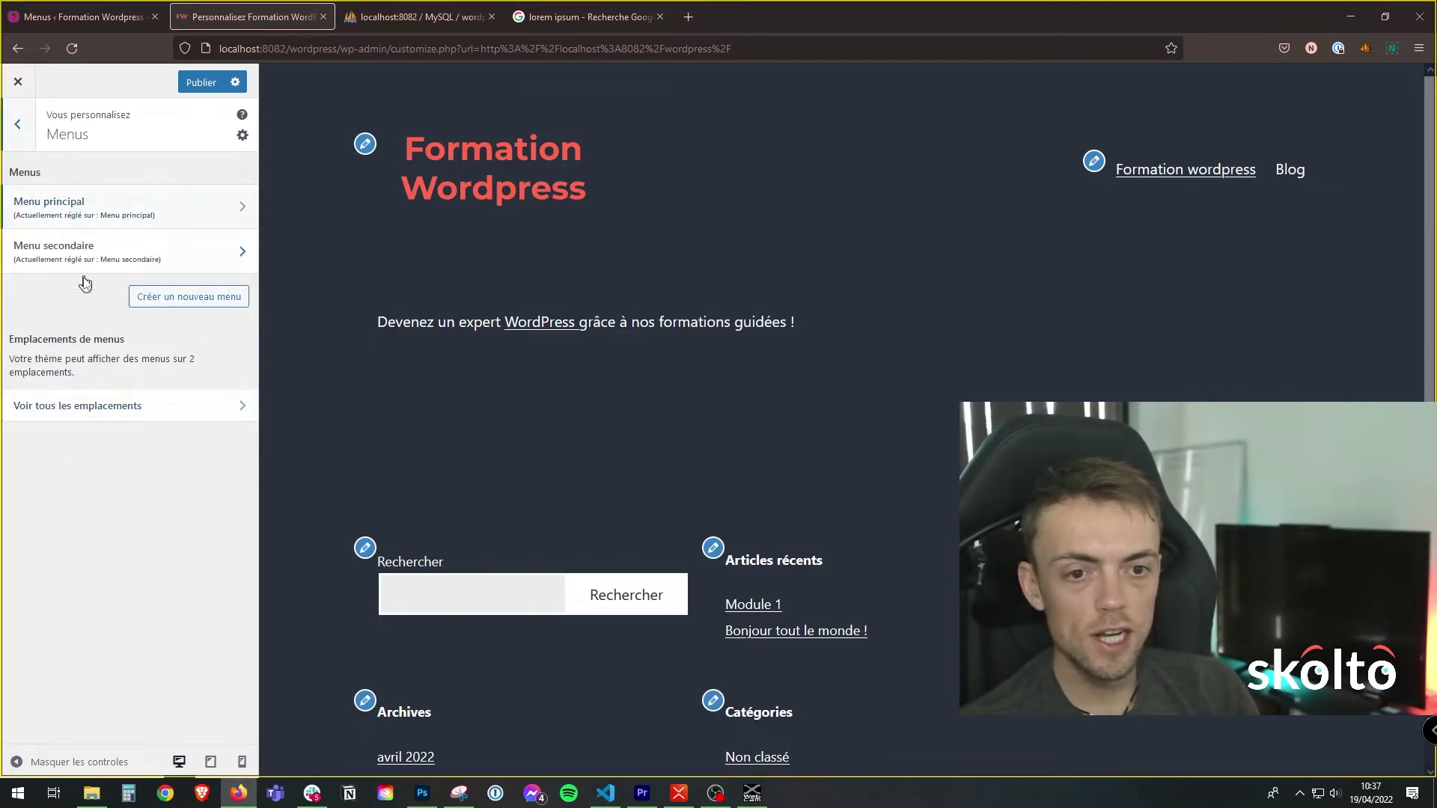
{"action": "left_click", "coordinate": [108, 196]}
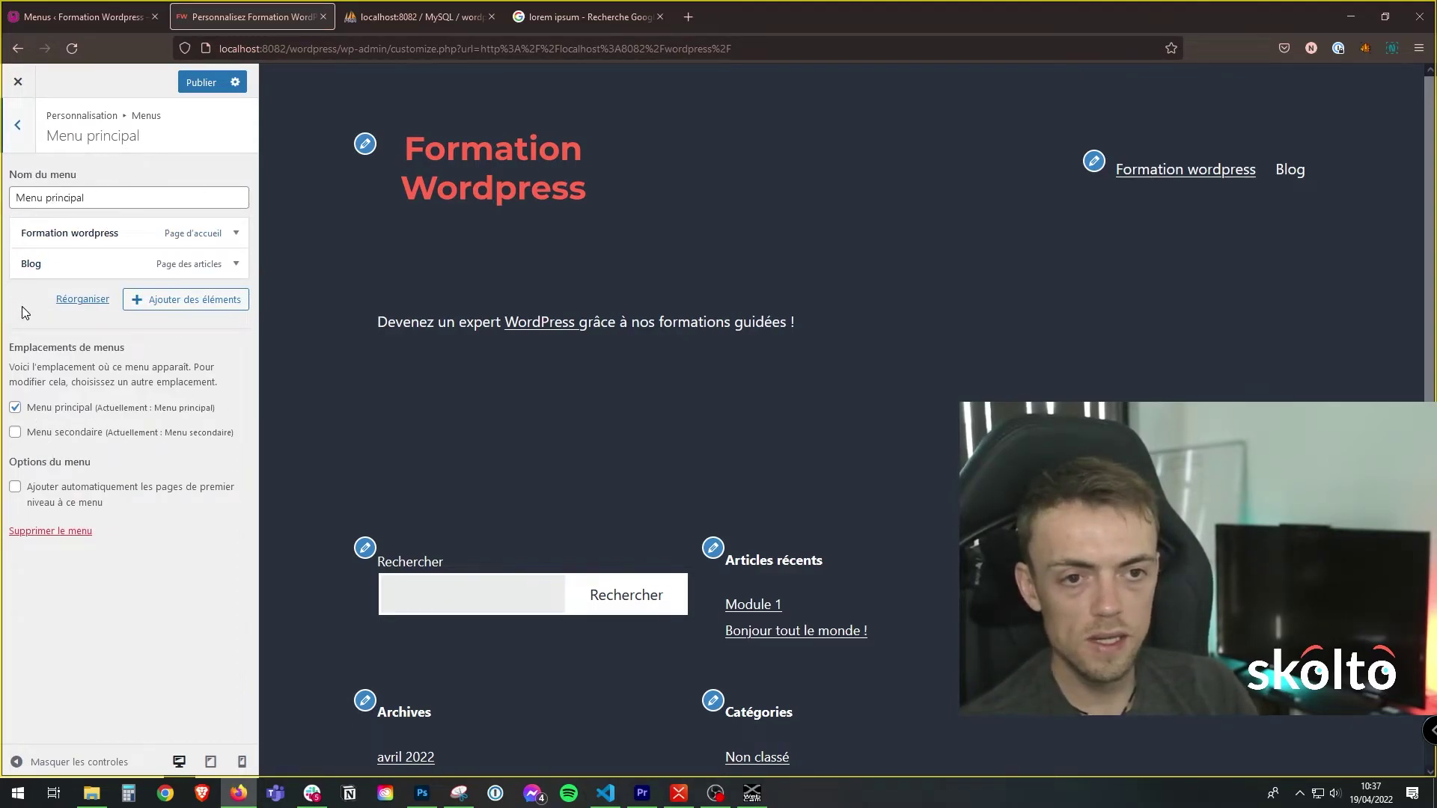
{"action": "left_click", "coordinate": [16, 127]}
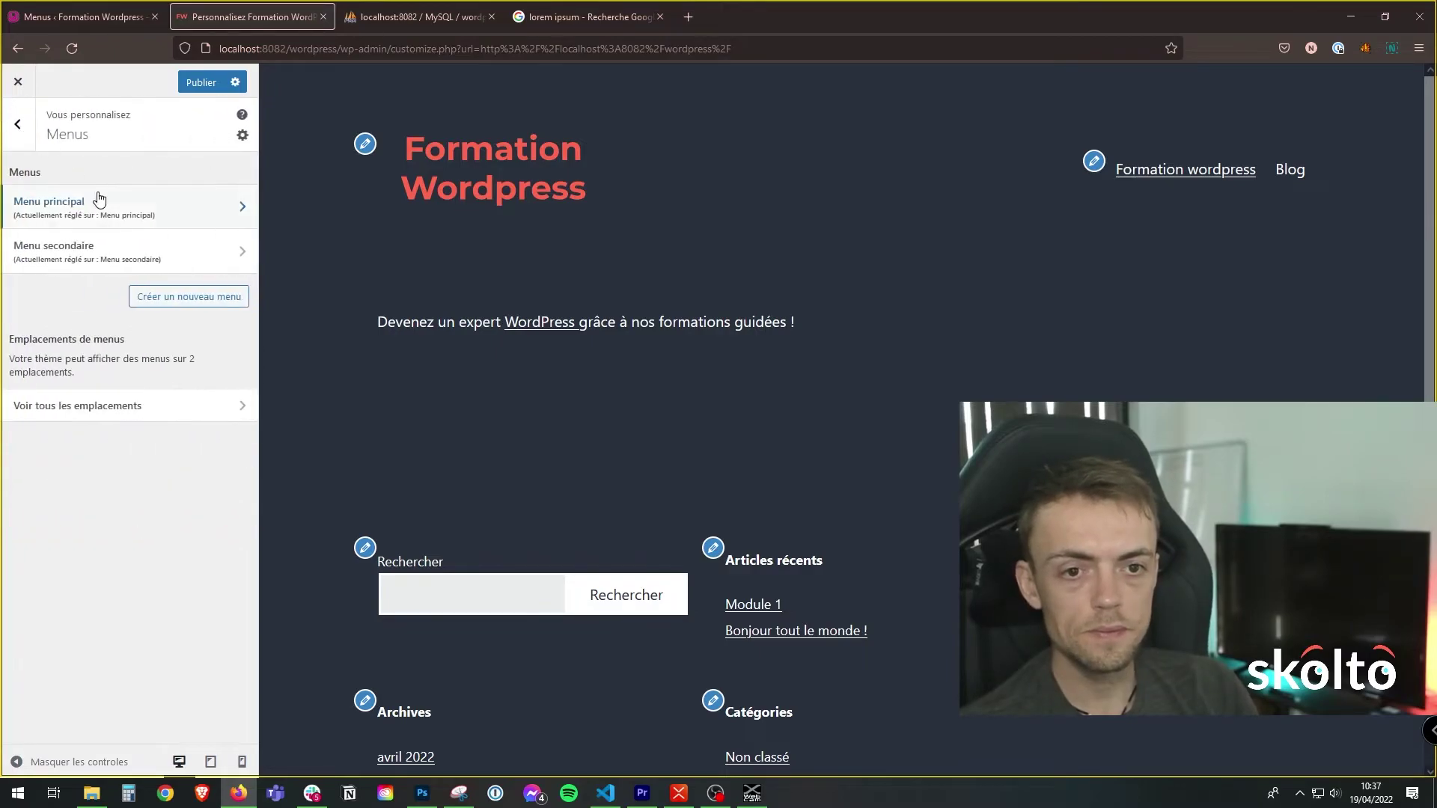
Step: Examine the Pied de page widgets section in the customizer and return to the main settings list
{"action": "left_click", "coordinate": [17, 126]}
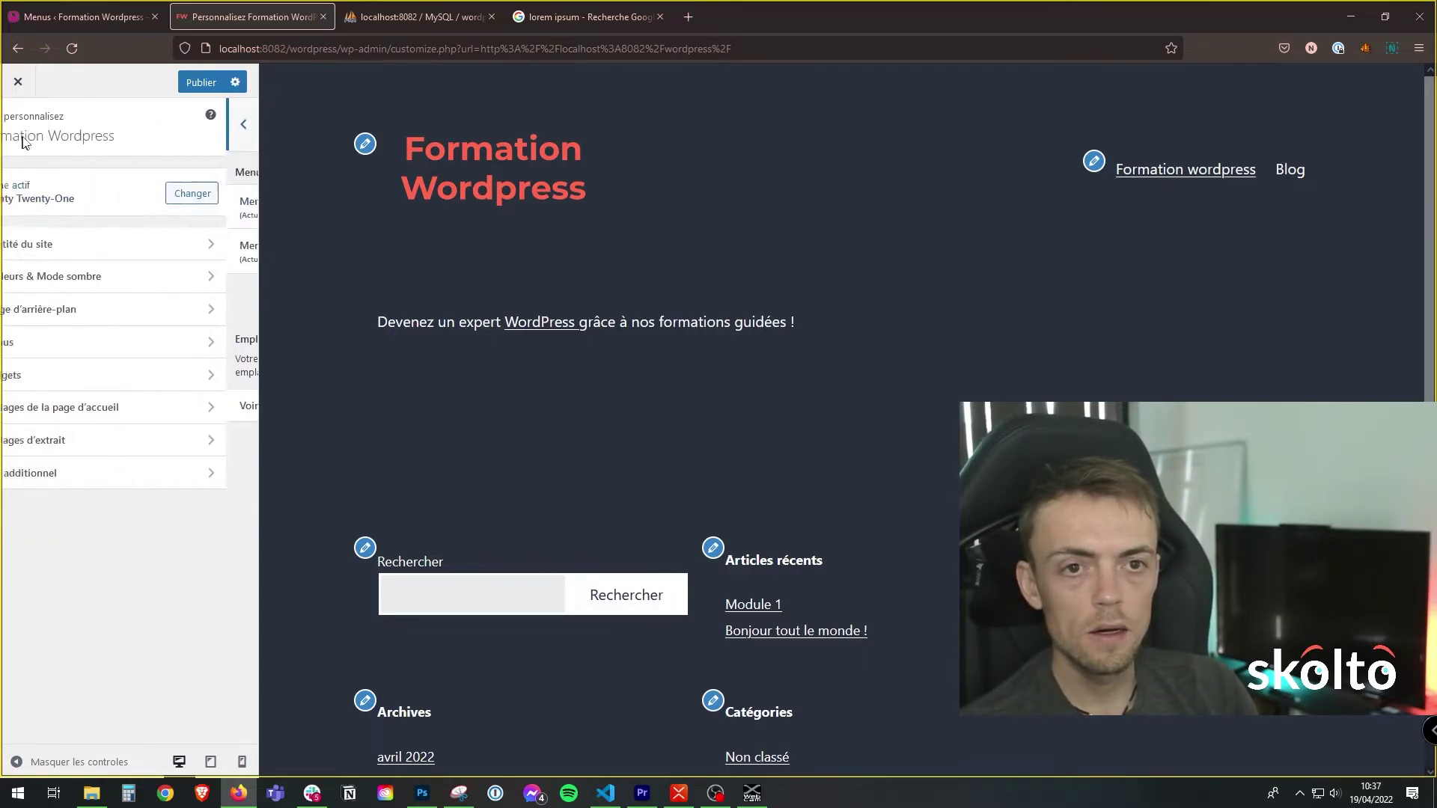
{"action": "left_click", "coordinate": [80, 377]}
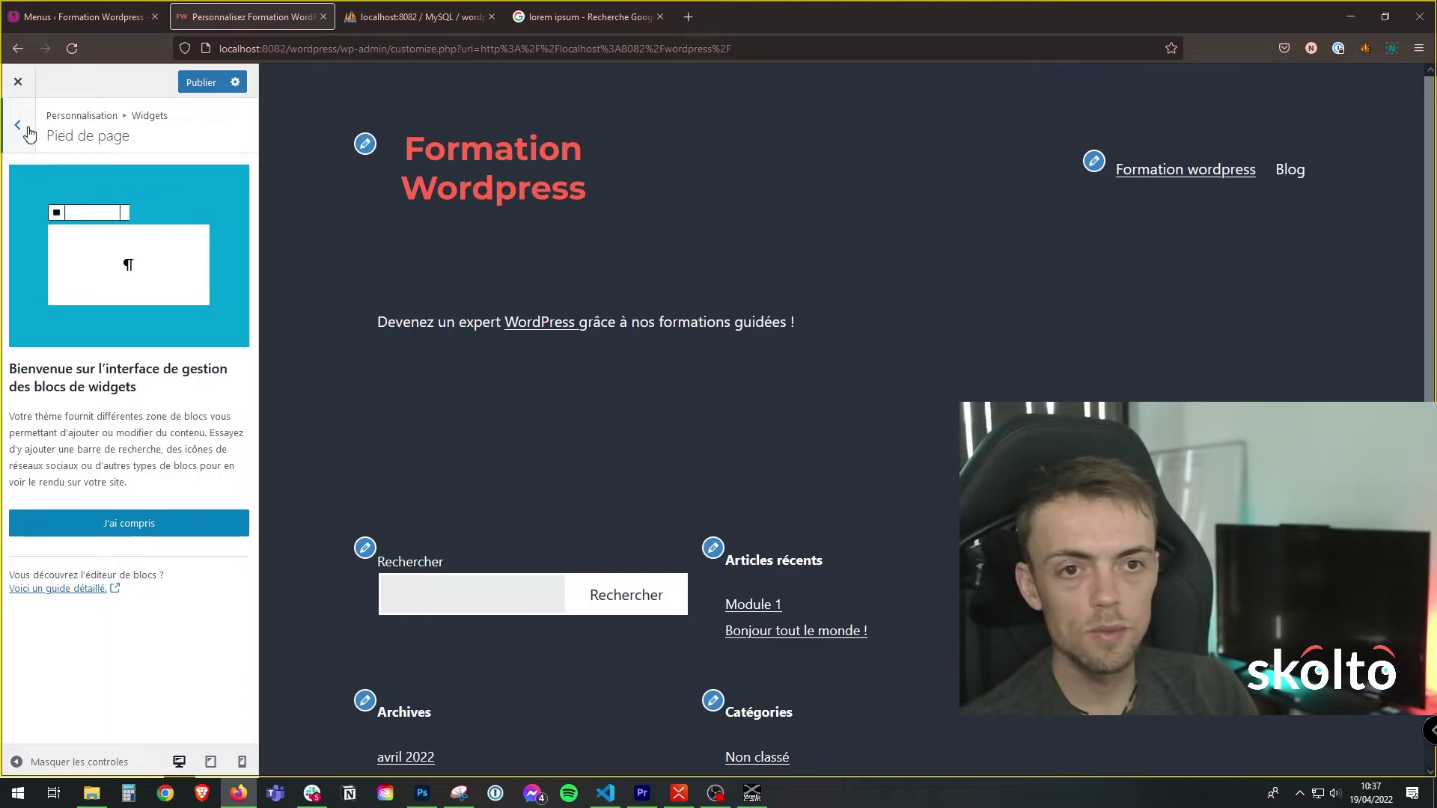
{"action": "left_click", "coordinate": [26, 134]}
Step: Preview the homepage displaying Les derniers articles, and restore the Une page statique option in Réglages de la page d'accueil
{"action": "left_click", "coordinate": [85, 412]}
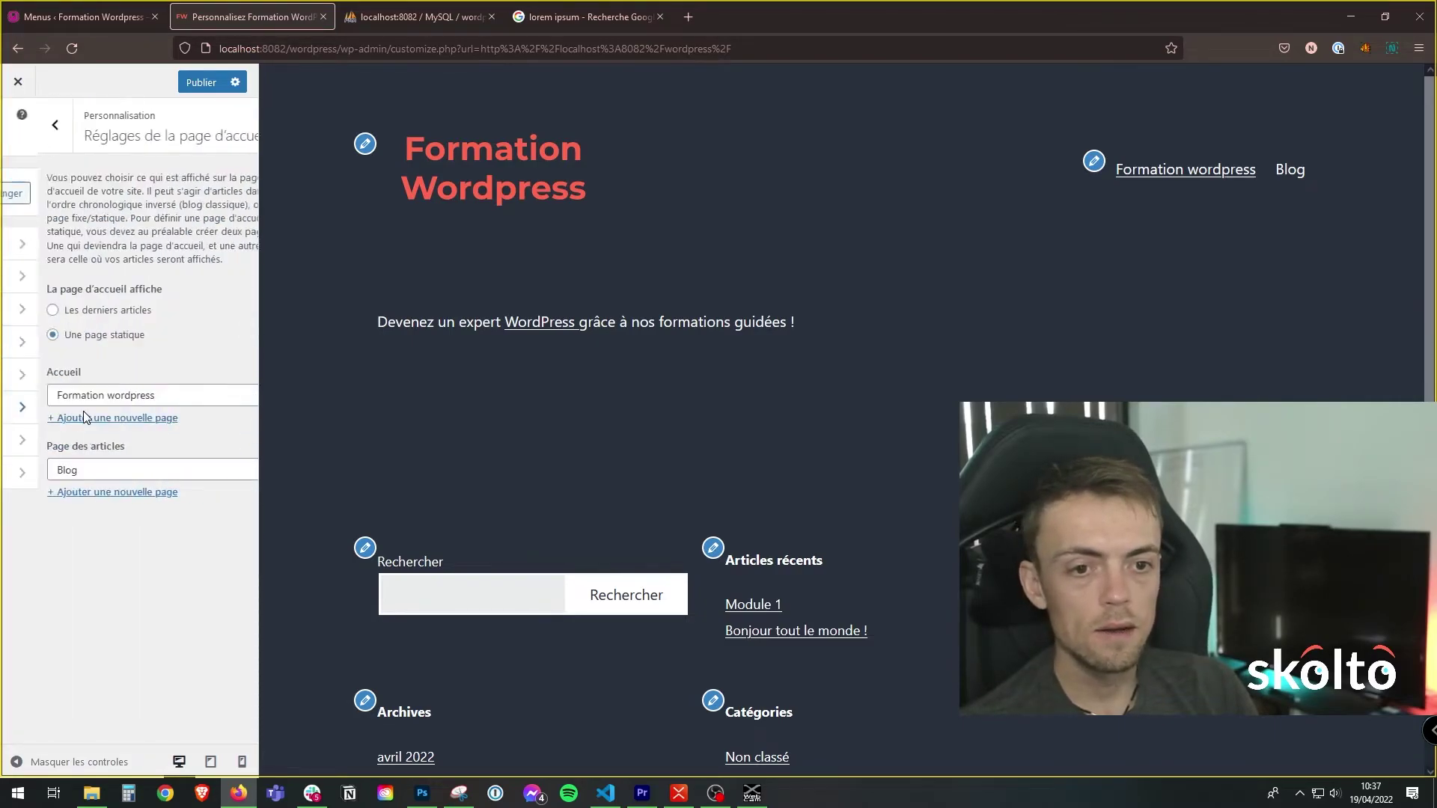
{"action": "left_click", "coordinate": [66, 310]}
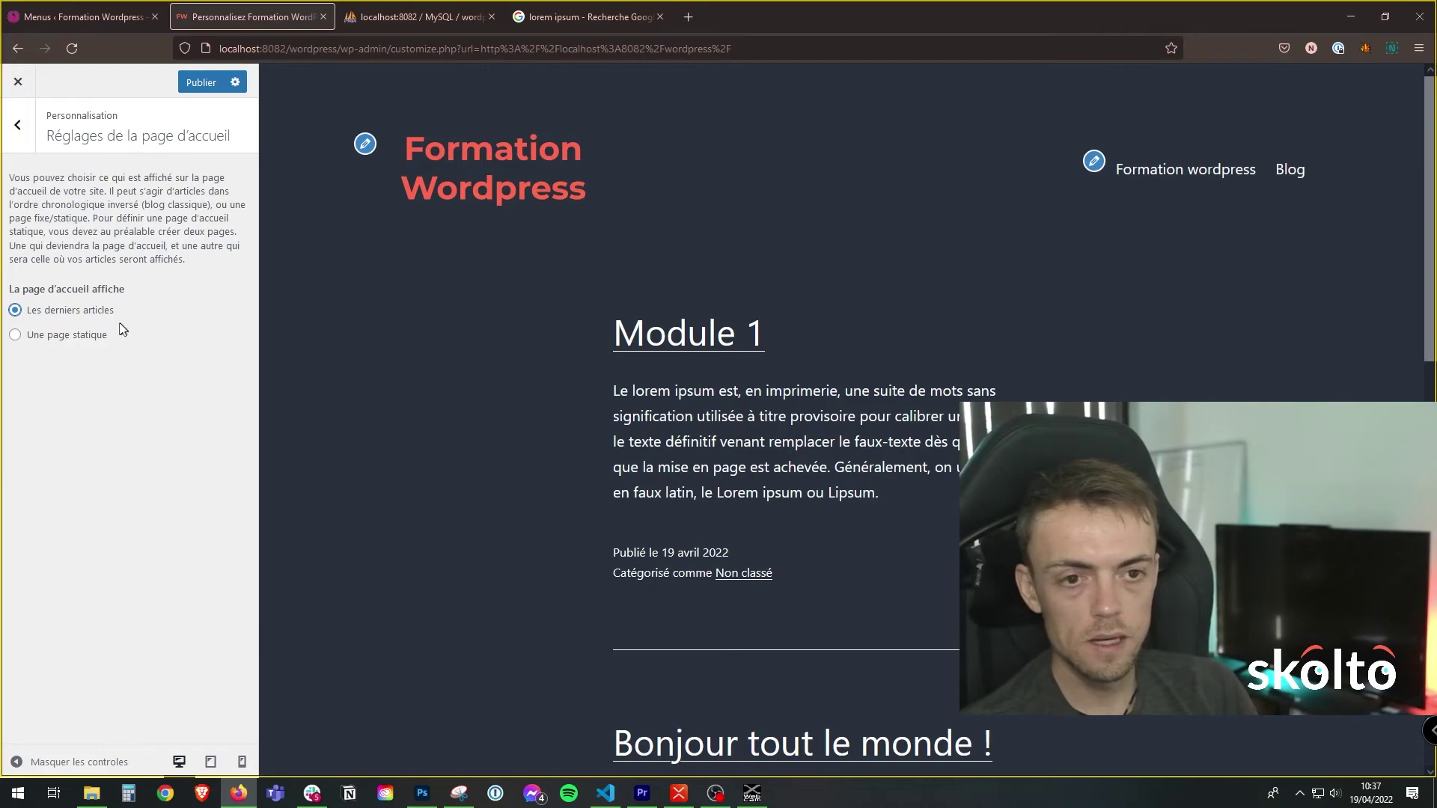
{"action": "left_click", "coordinate": [85, 337]}
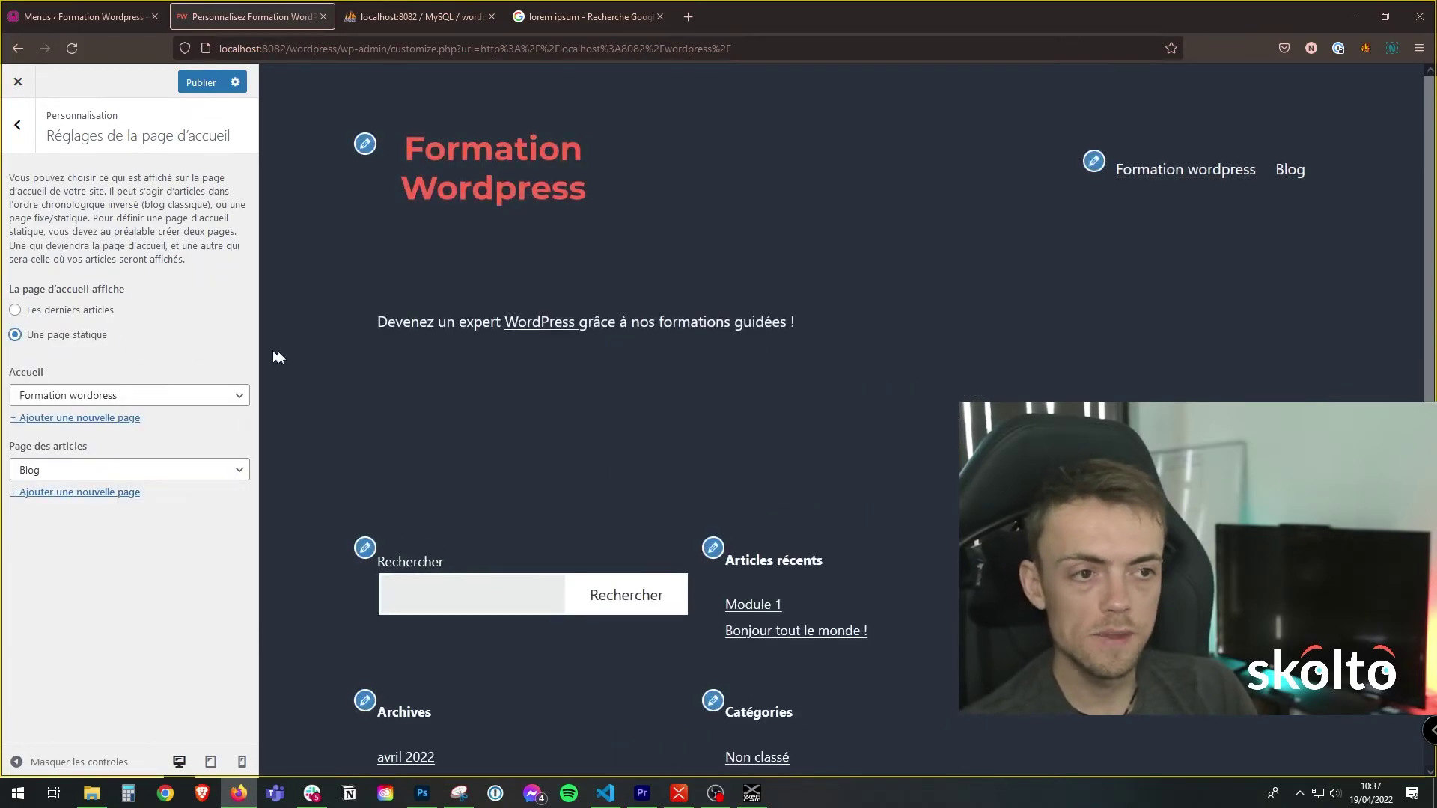
{"action": "left_click", "coordinate": [18, 138]}
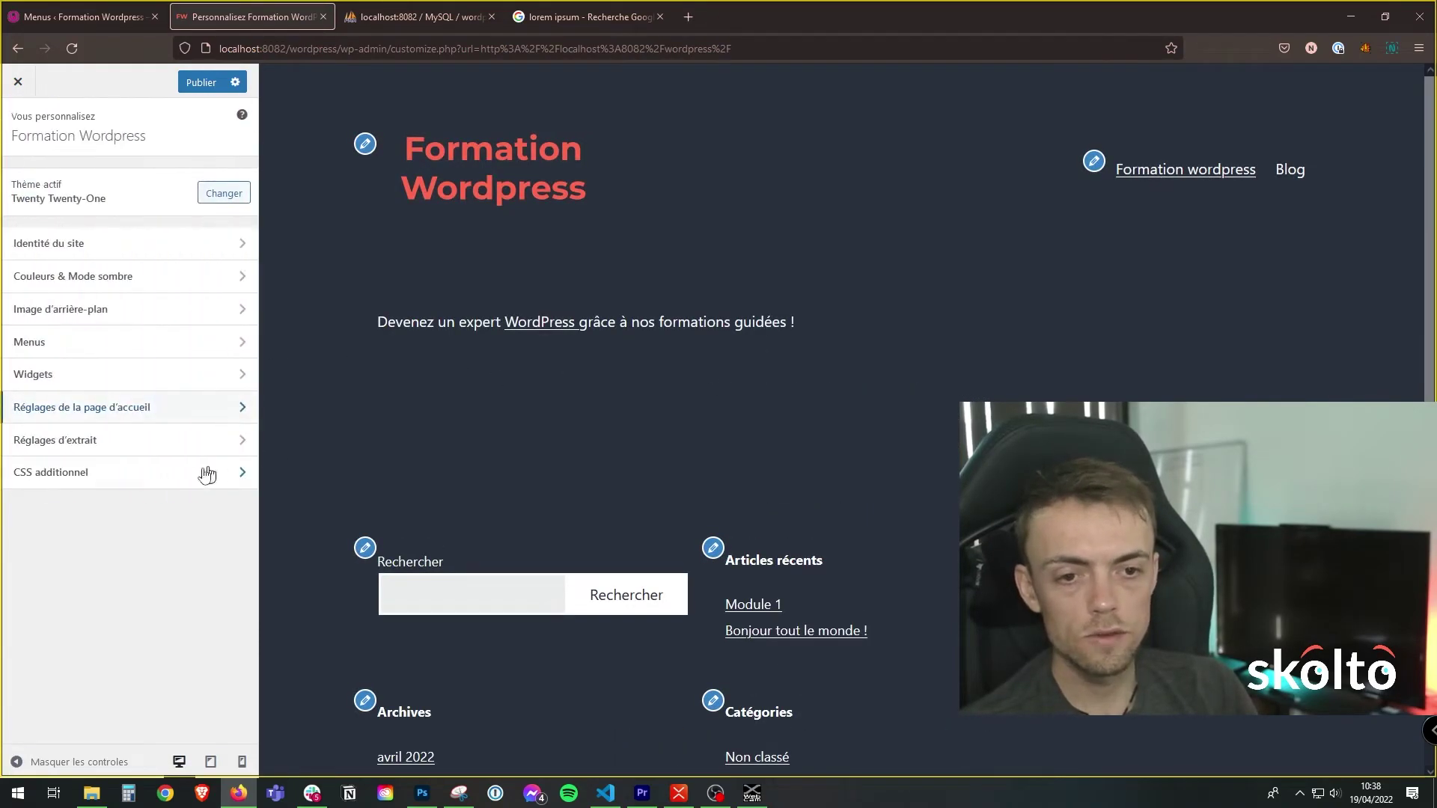
Step: Examine the Réglages d'extrait and CSS additionnel sections of the customizer
{"action": "left_click", "coordinate": [87, 445]}
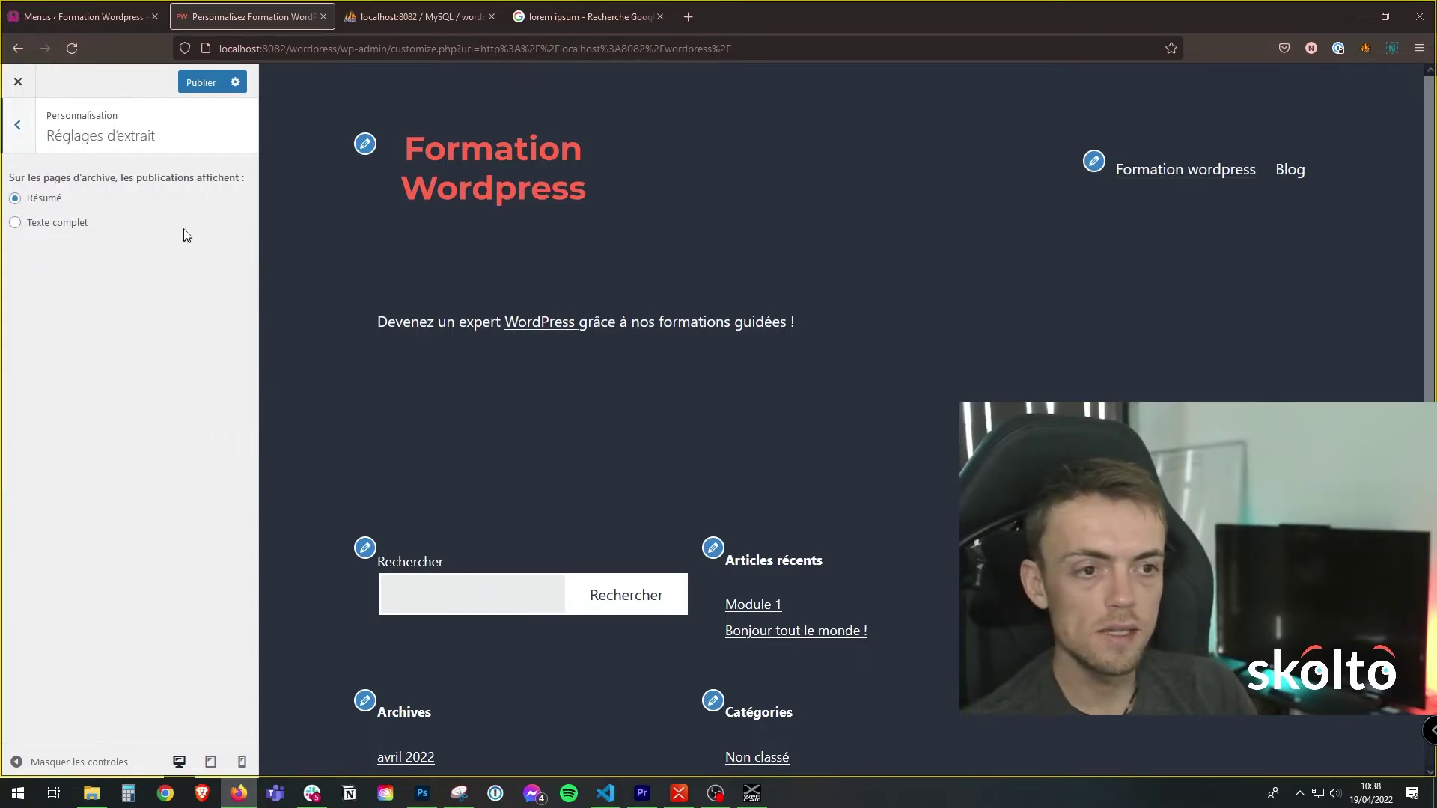
{"action": "left_click", "coordinate": [31, 149]}
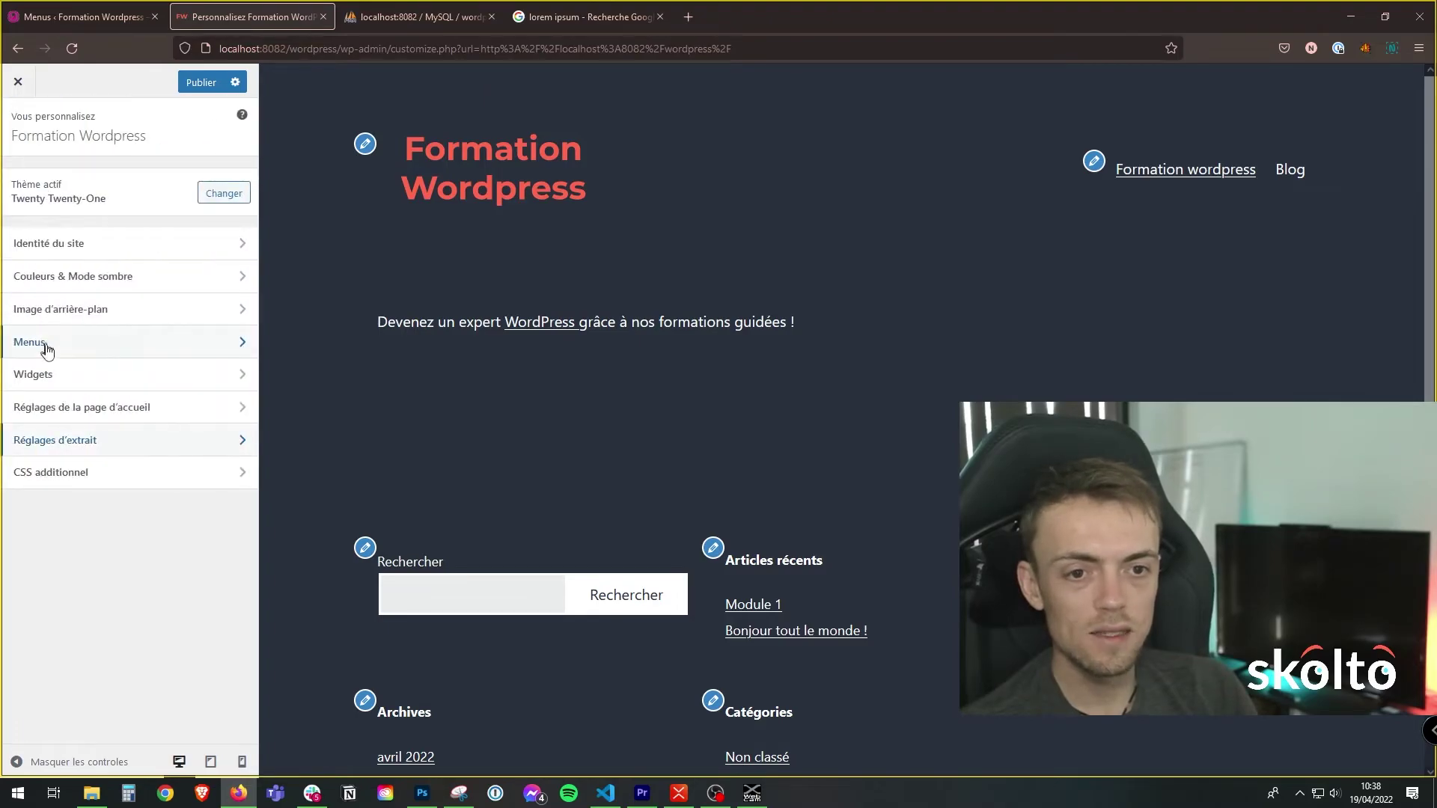
{"action": "left_click", "coordinate": [72, 472]}
{"action": "left_click", "coordinate": [15, 147]}
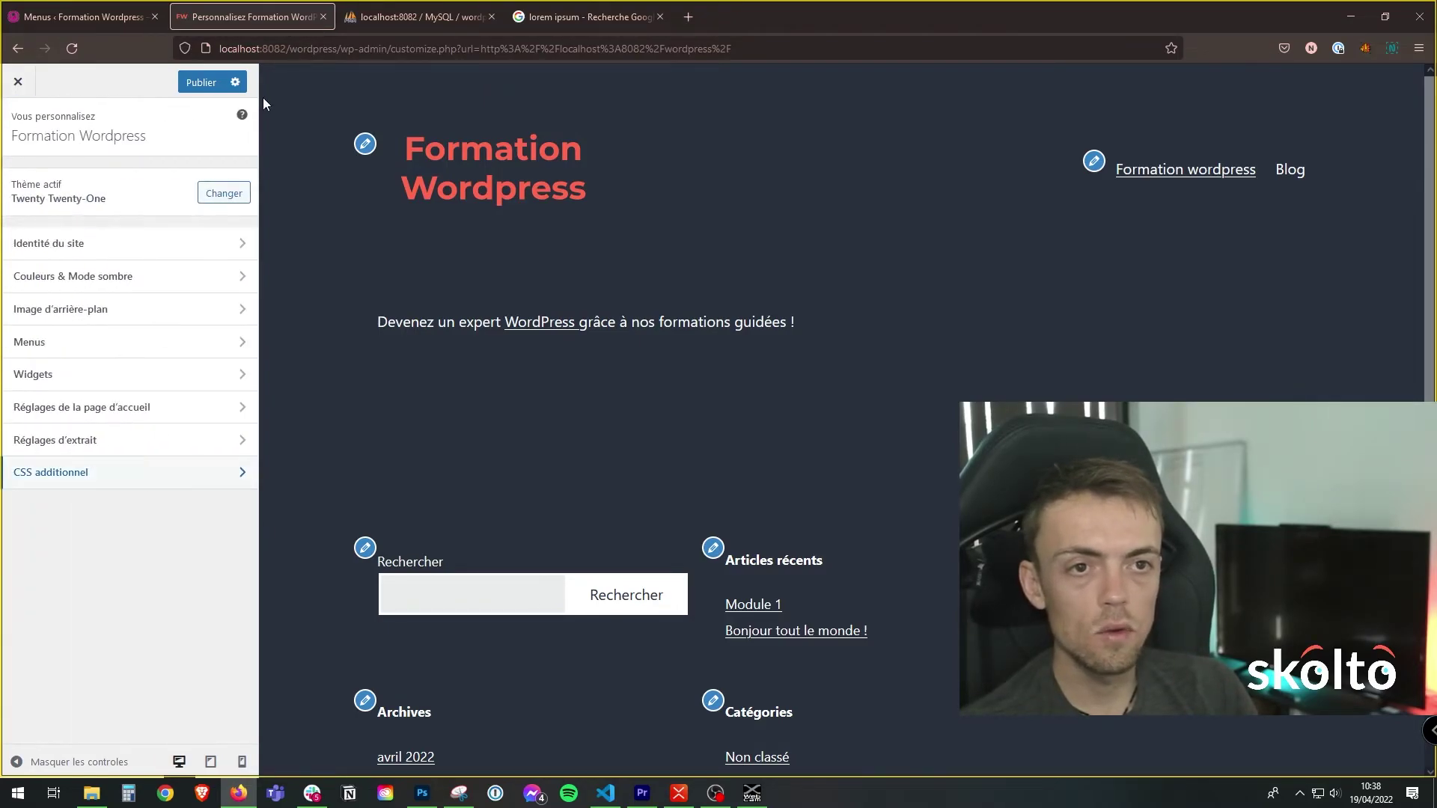
Step: Publish the customizer changes, exit the customizer and review the live homepage down to its footer
{"action": "left_click", "coordinate": [196, 84]}
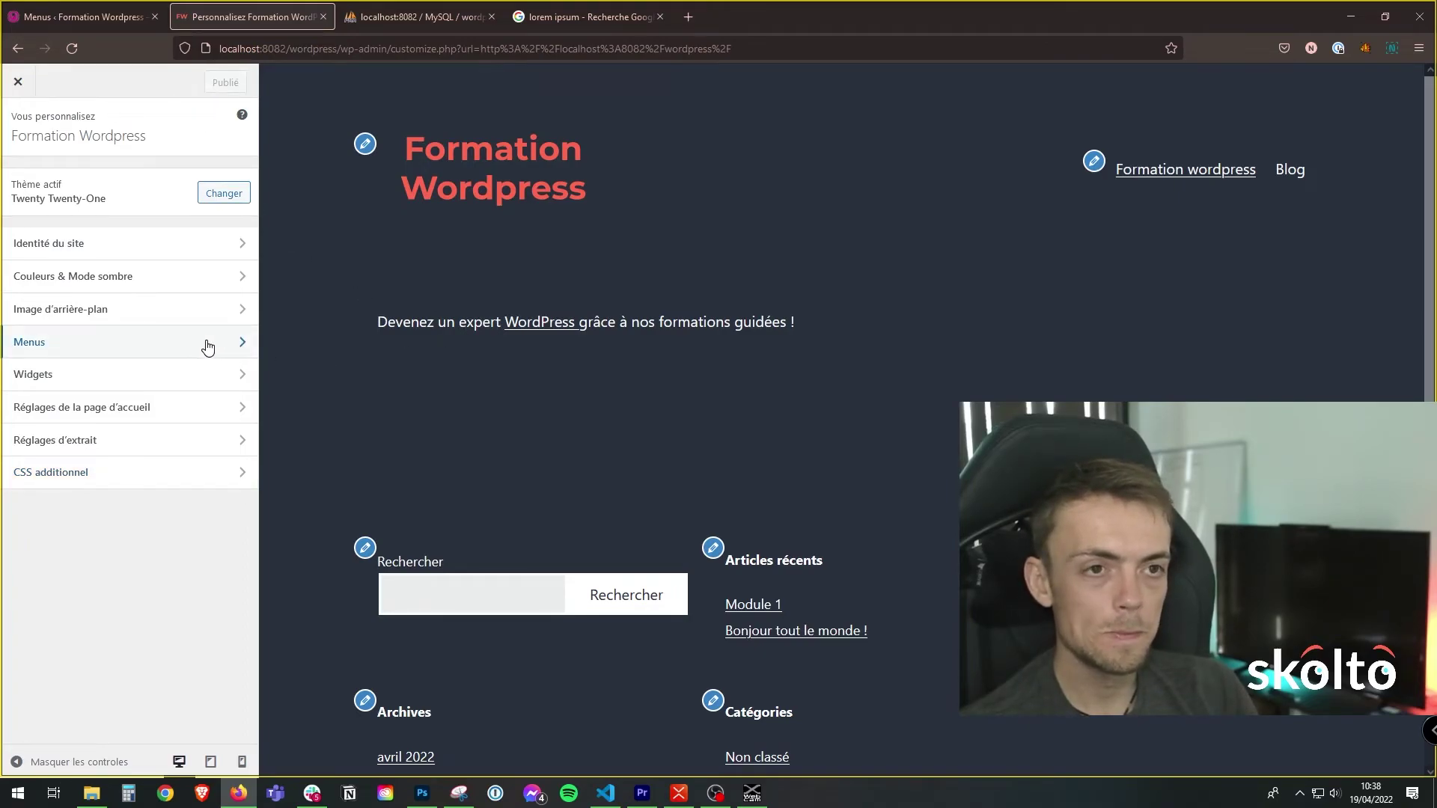
{"action": "left_click", "coordinate": [16, 84]}
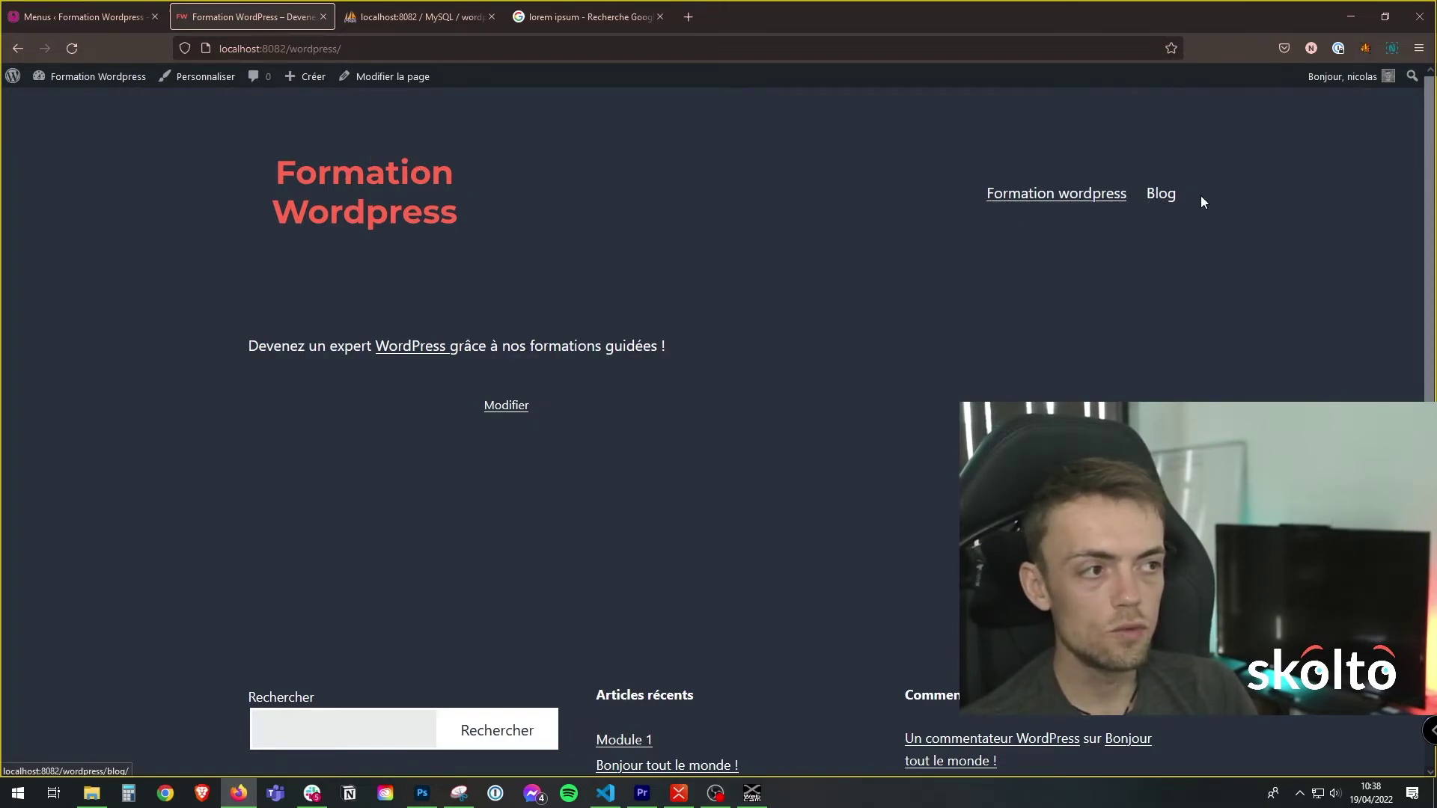
{"action": "scroll", "coordinate": [663, 447], "scroll_direction": "down", "scroll_amount": 5}
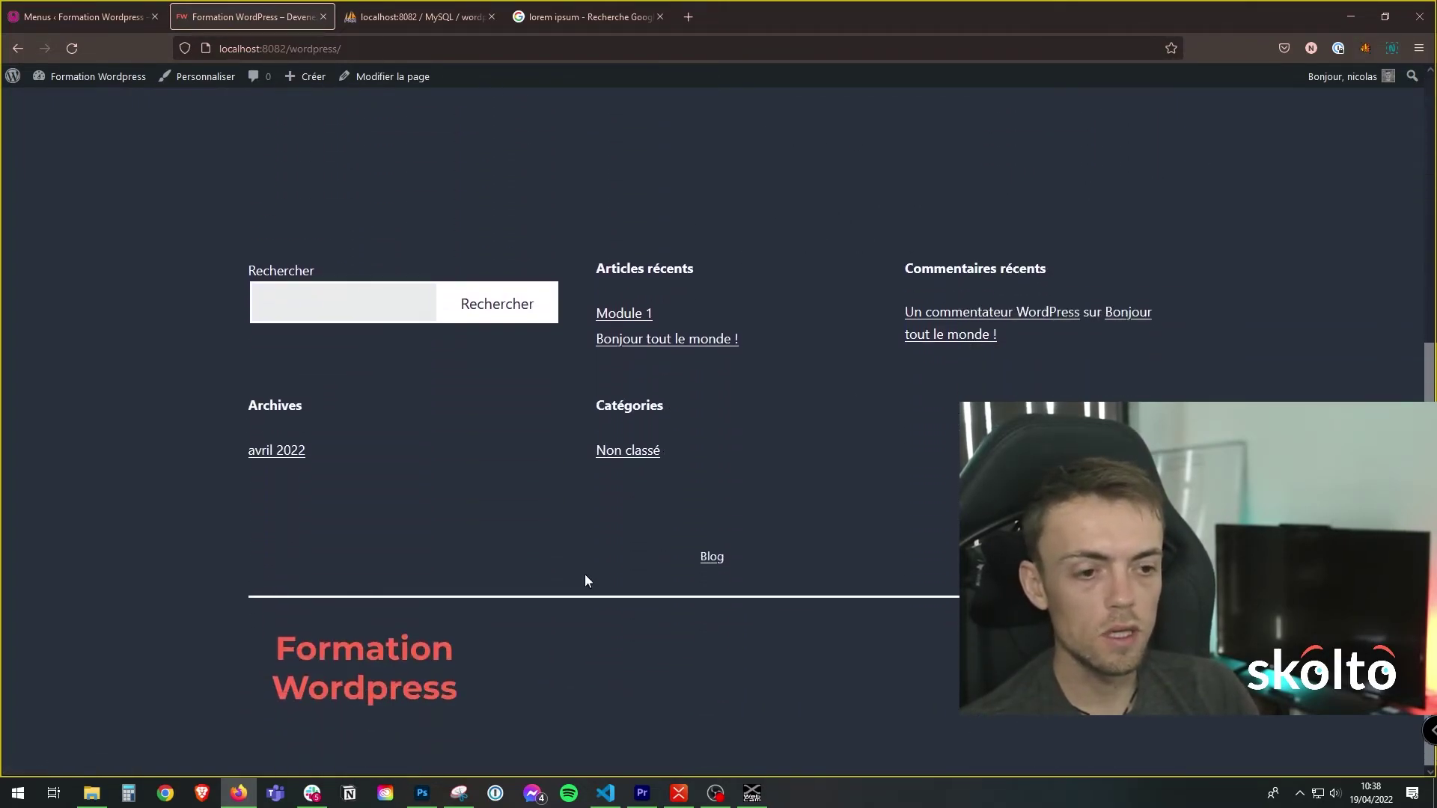
{"action": "scroll", "coordinate": [590, 524], "scroll_direction": "up", "scroll_amount": 5}
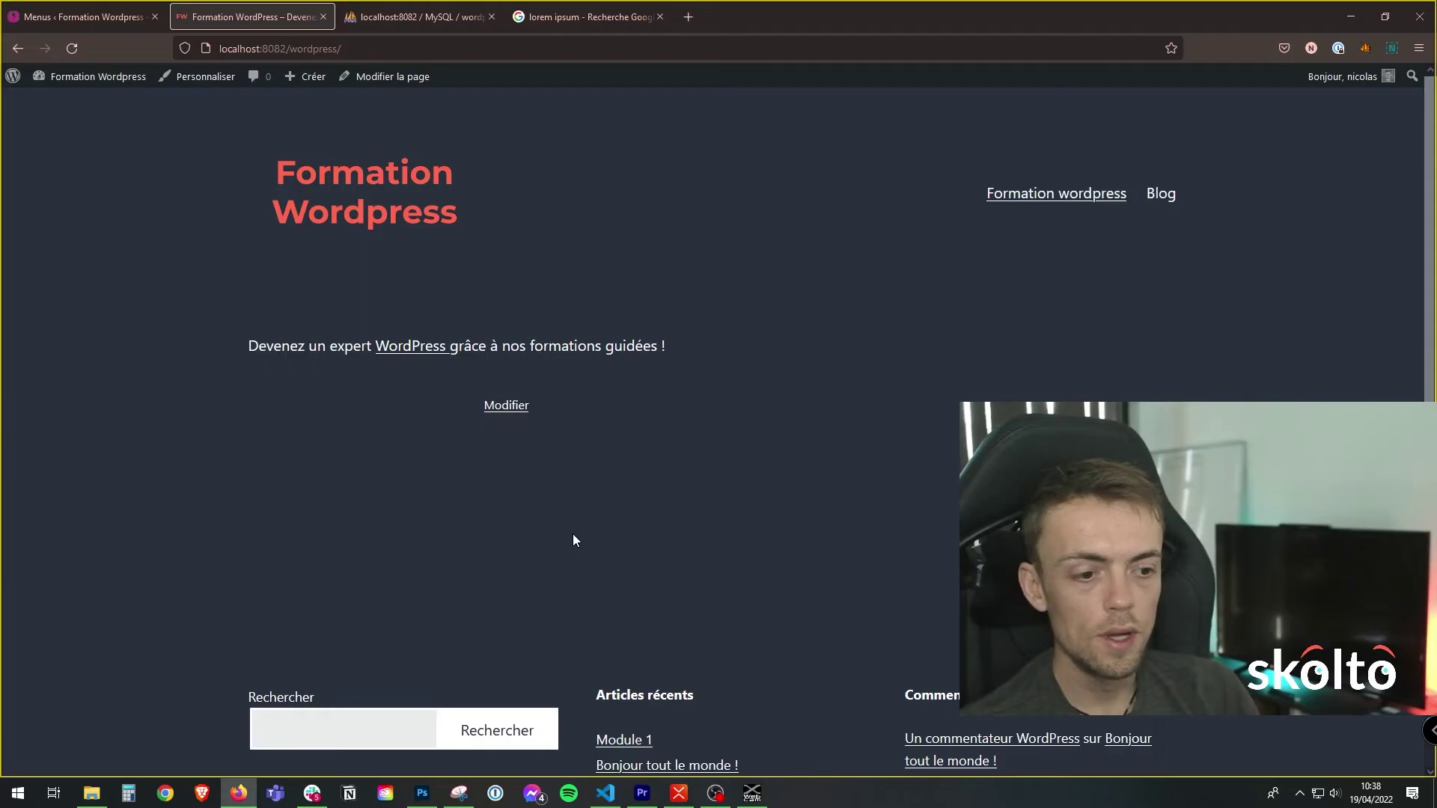
{"action": "scroll", "coordinate": [574, 536], "scroll_direction": "down", "scroll_amount": 5}
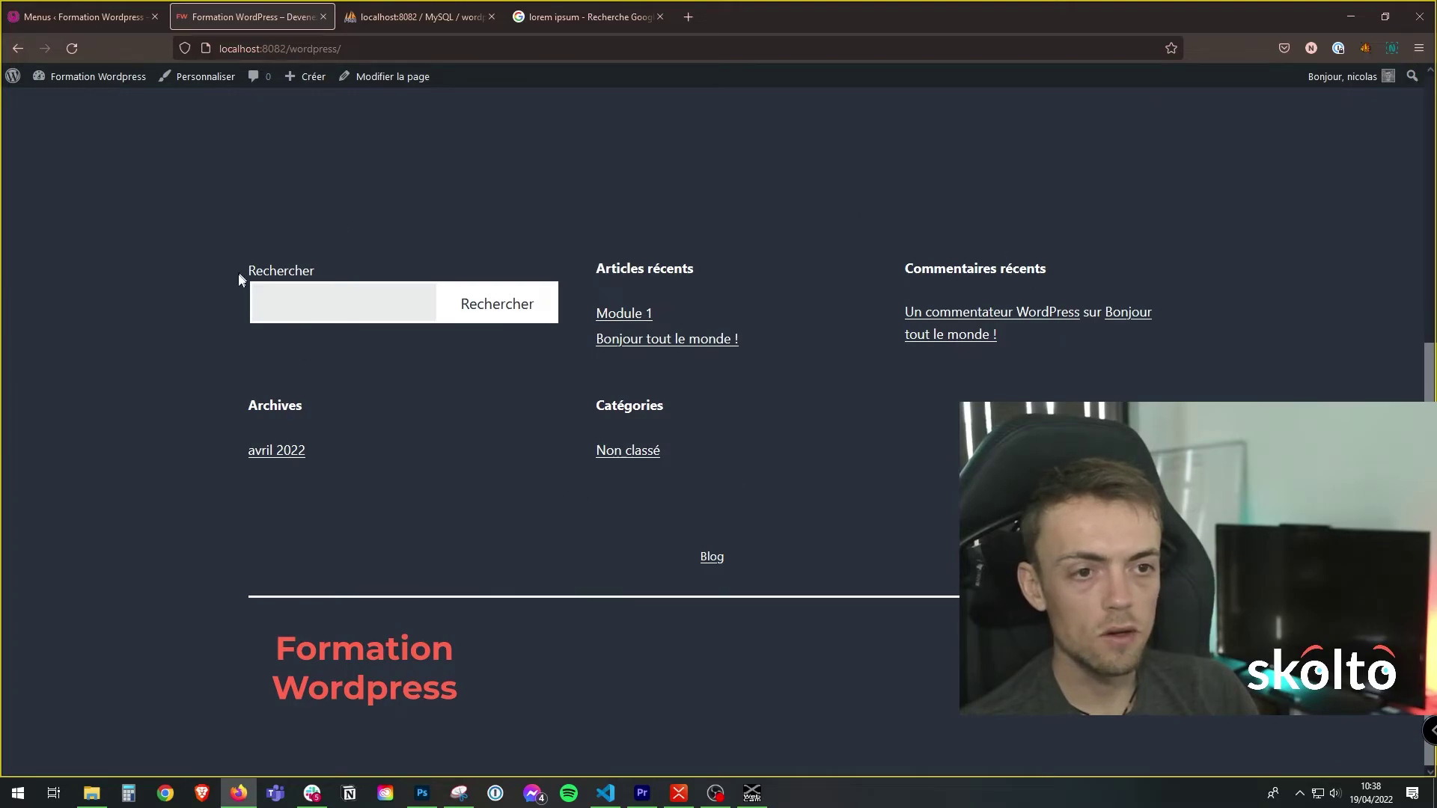
Step: Open the Widgets administration page under Apparence, dismiss the welcome guide and look through the Pied de page area
{"action": "left_click", "coordinate": [88, 21]}
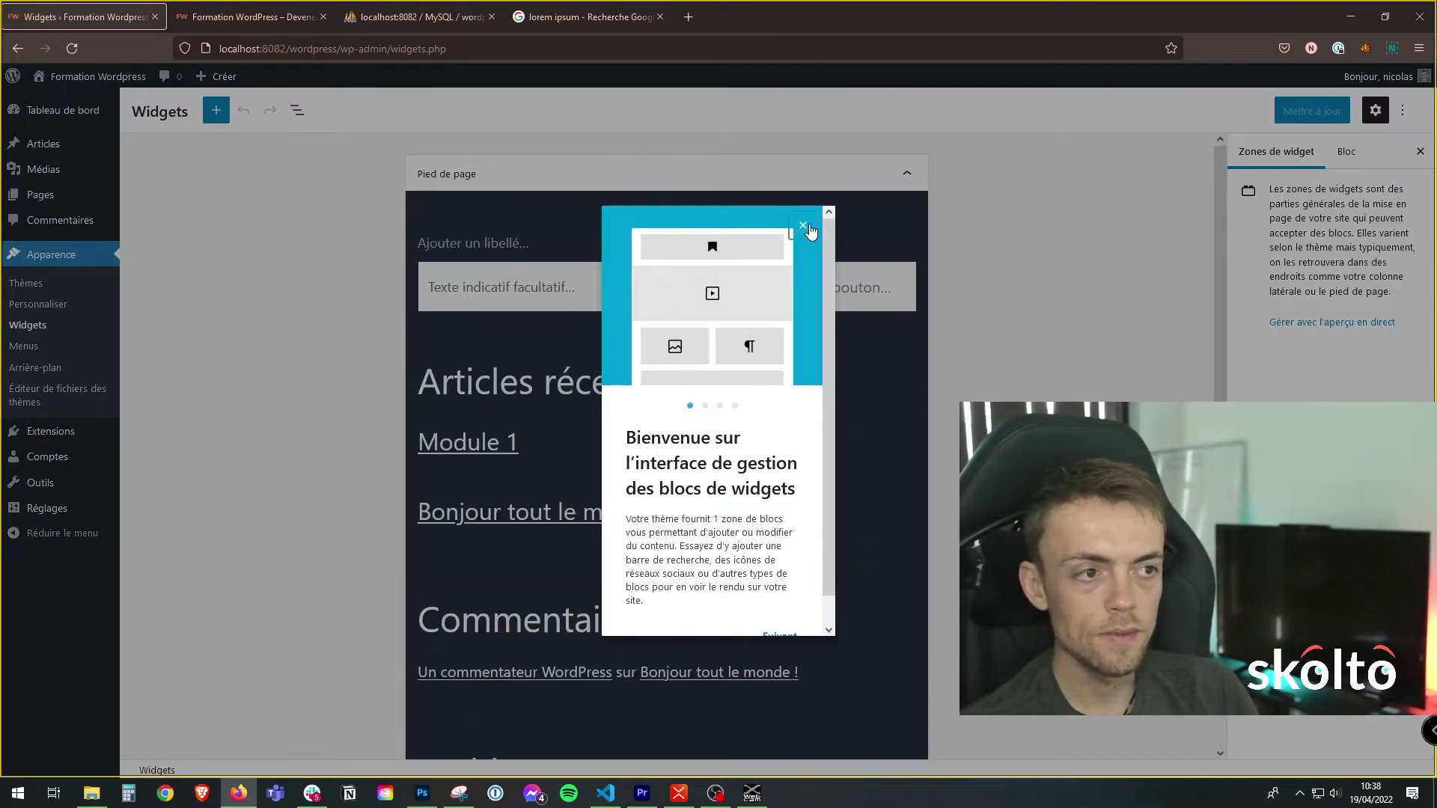
{"action": "left_click", "coordinate": [803, 226]}
{"action": "scroll", "coordinate": [636, 326], "scroll_direction": "down", "scroll_amount": 5}
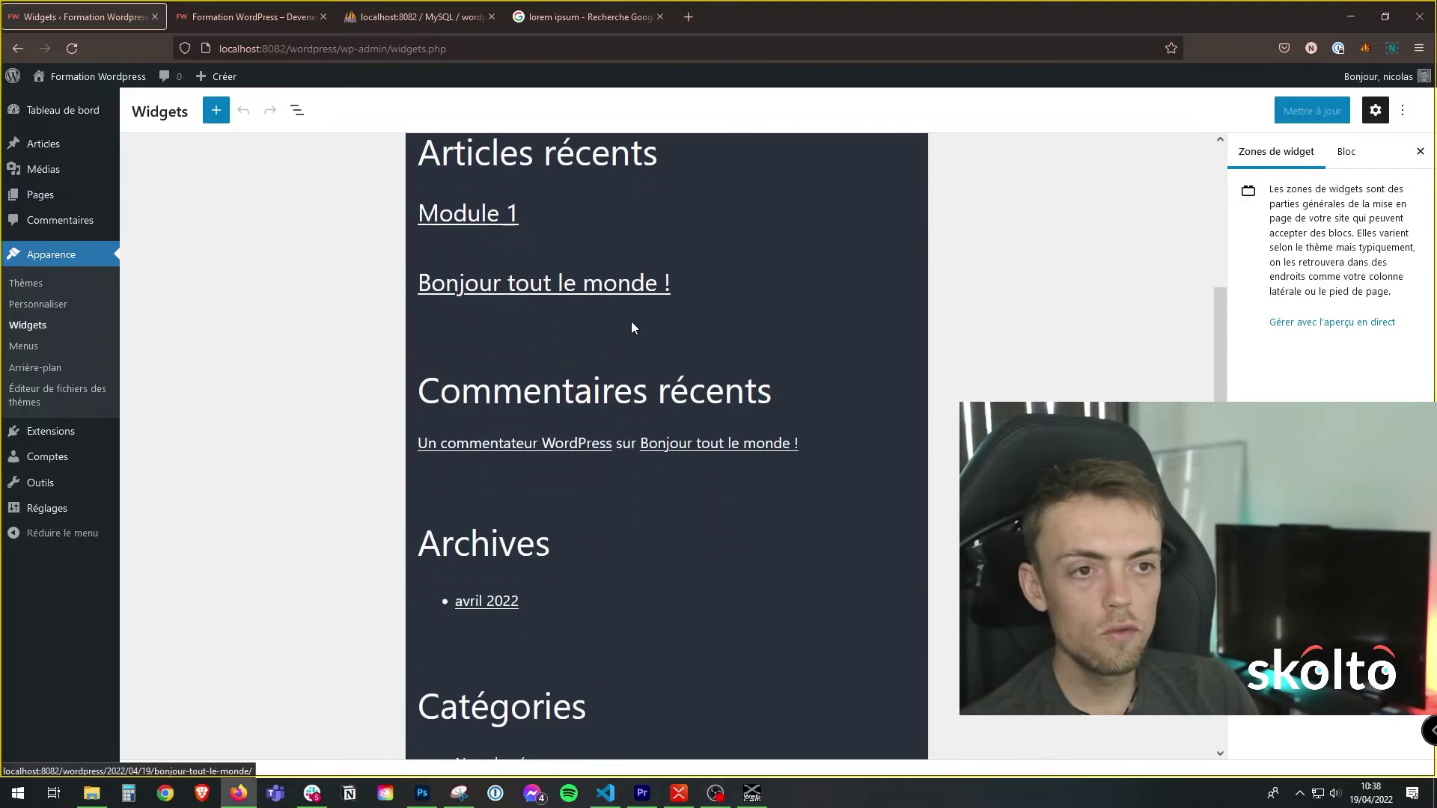
{"action": "scroll", "coordinate": [637, 327], "scroll_direction": "up", "scroll_amount": 5}
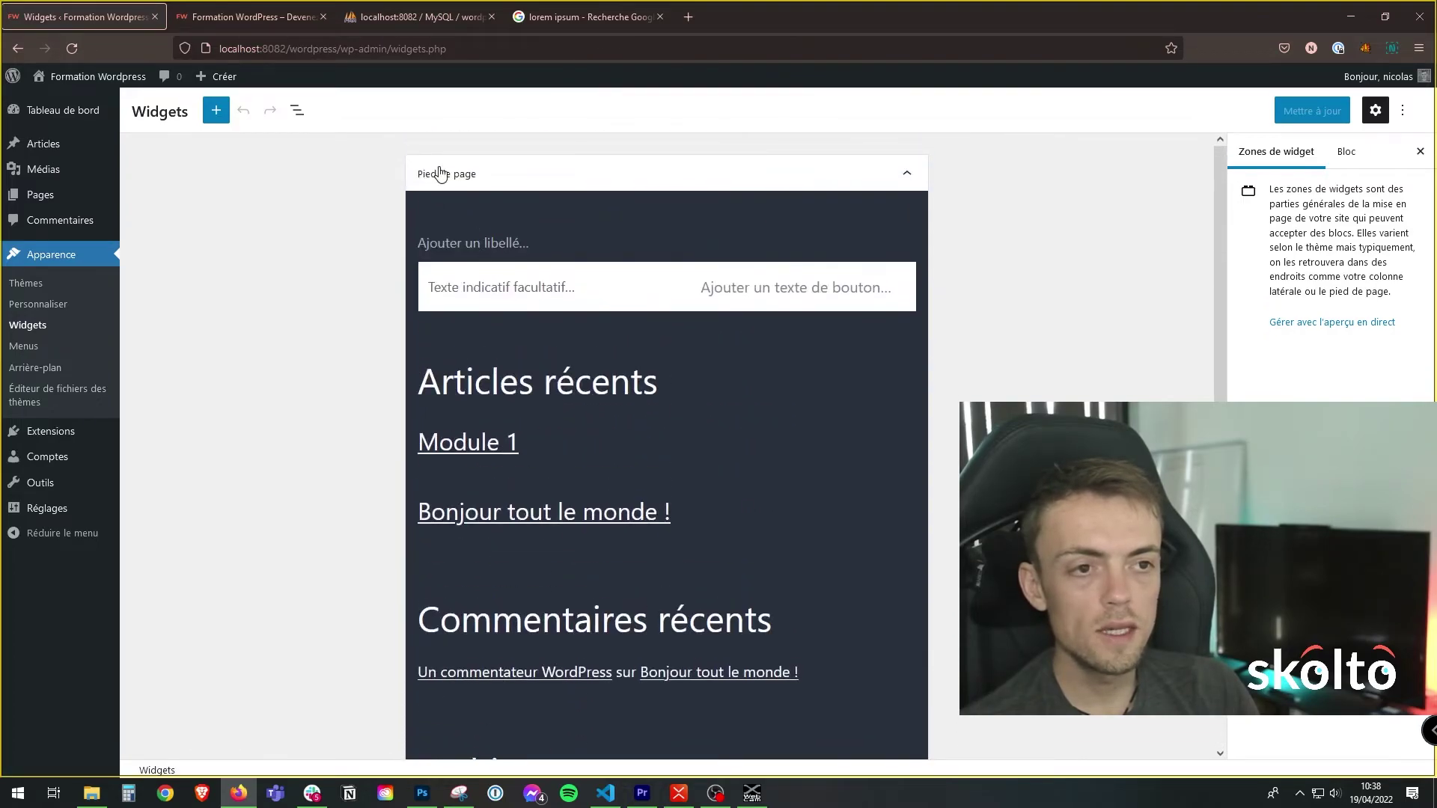
Step: Compare the Recherche block and Articles récents heading in the Pied de page area with the live site's footer
{"action": "left_click", "coordinate": [239, 18]}
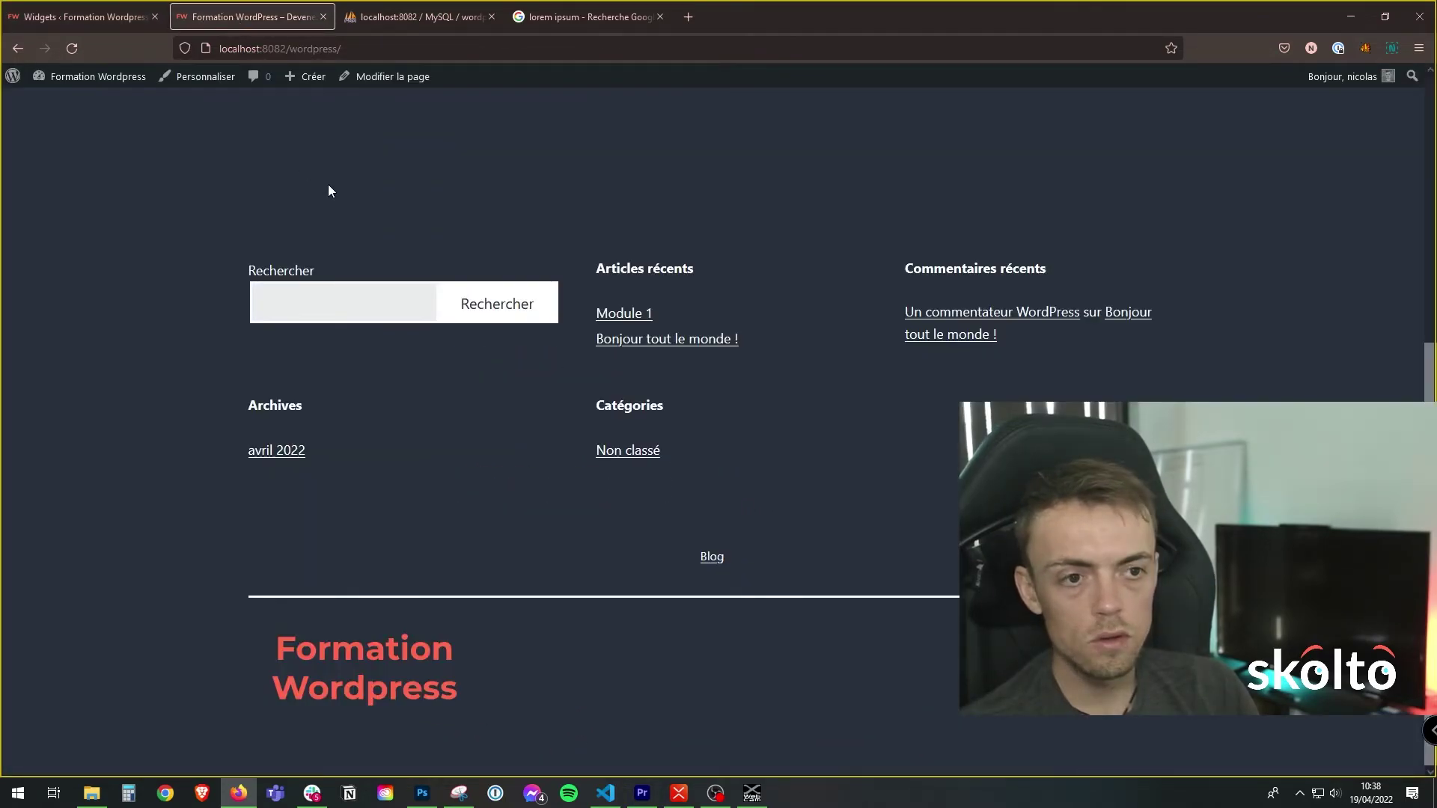
{"action": "left_click", "coordinate": [102, 19]}
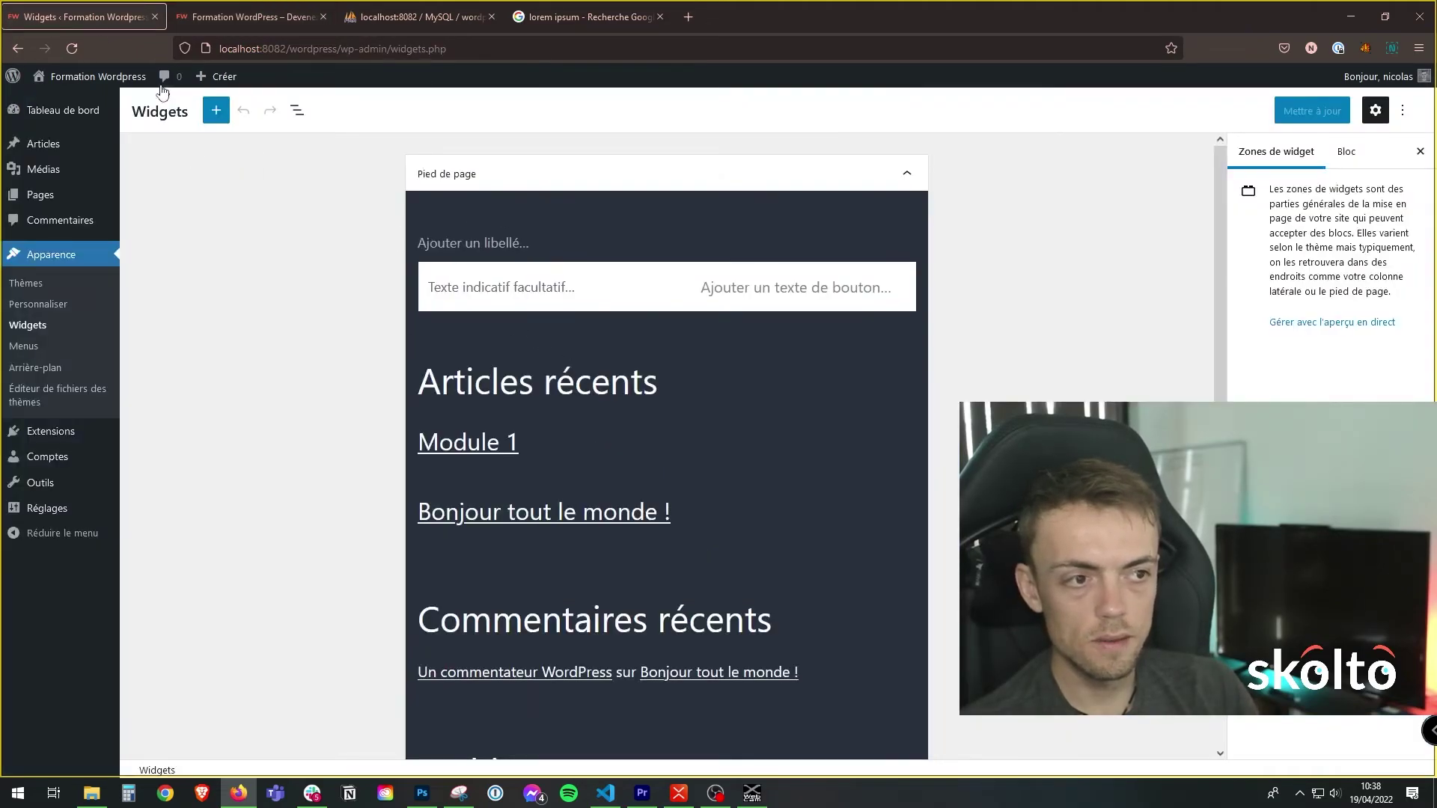
{"action": "left_click", "coordinate": [212, 20]}
{"action": "left_click", "coordinate": [109, 27]}
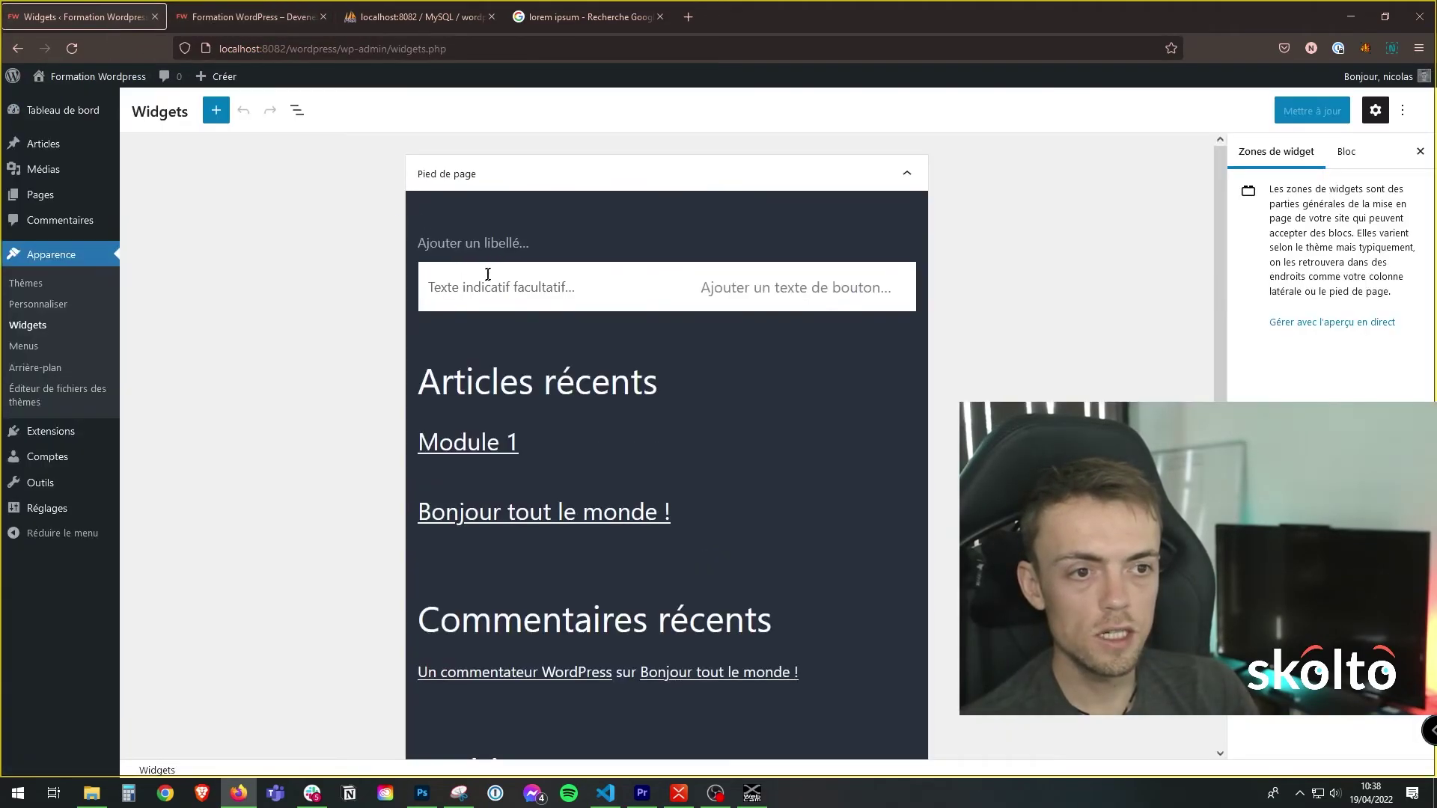
{"action": "left_click", "coordinate": [523, 285]}
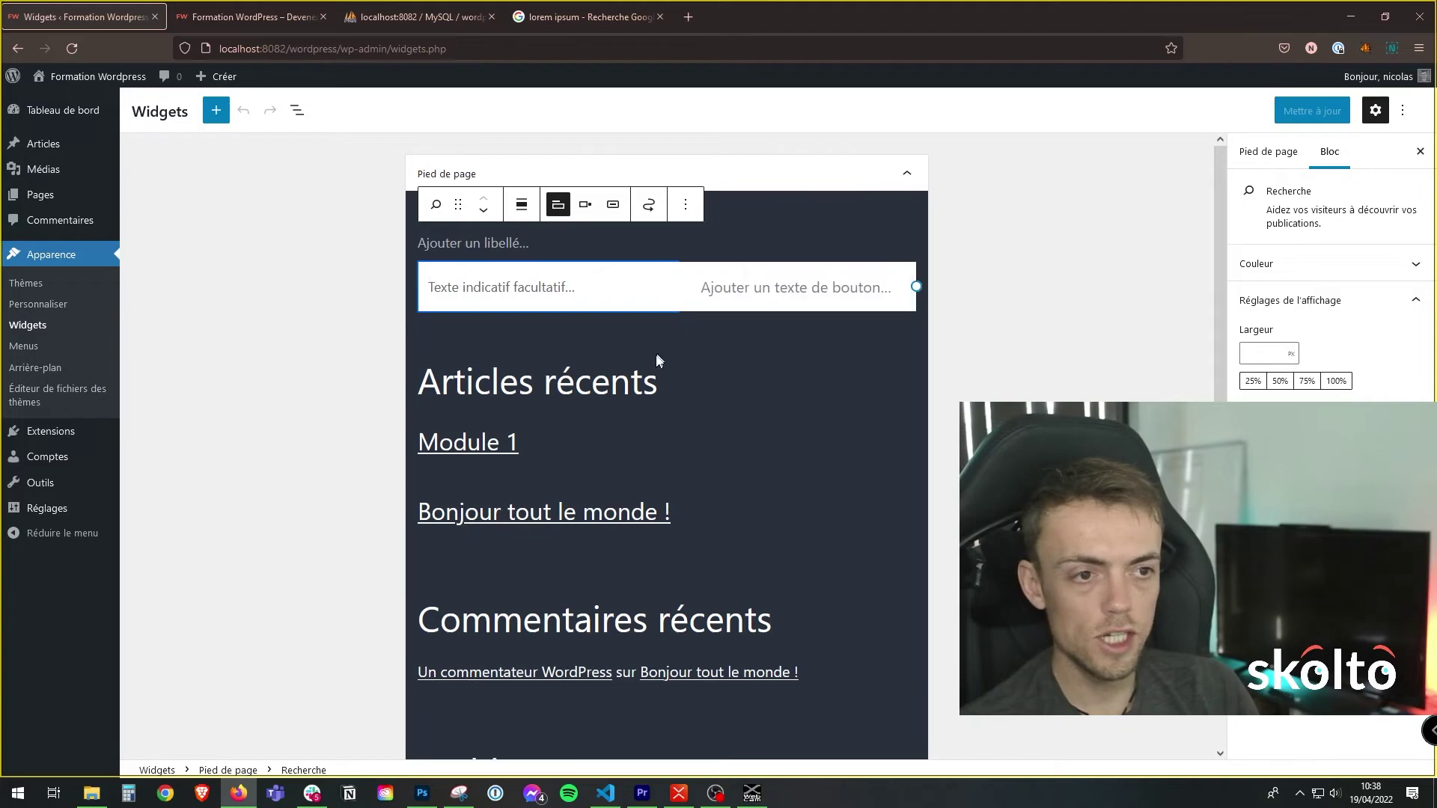
{"action": "left_click", "coordinate": [247, 21]}
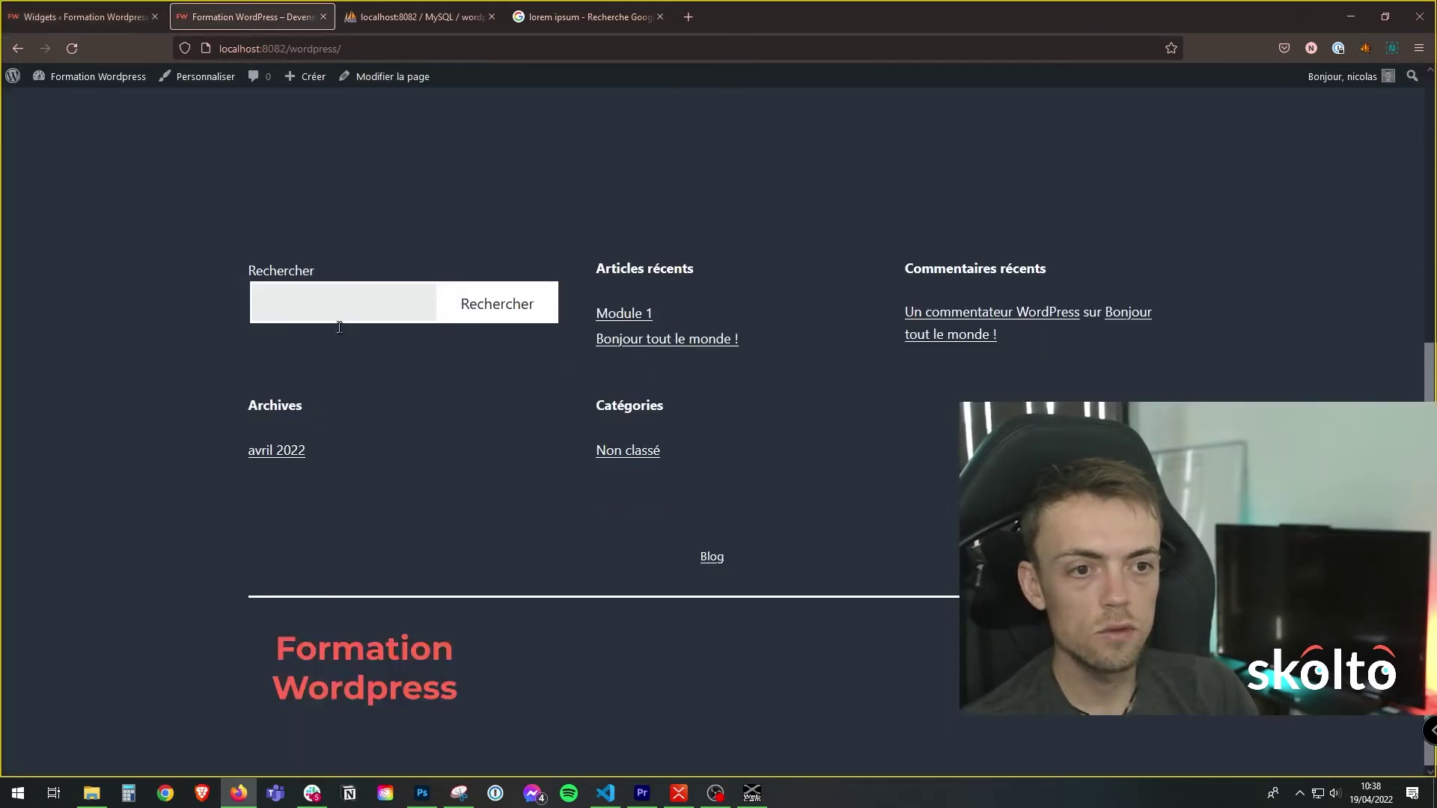
{"action": "triple_click", "coordinate": [618, 264]}
Step: Examine the Commentaires récents, Archives and Catégories blocks in the Pied de page widget area
{"action": "left_click", "coordinate": [82, 16]}
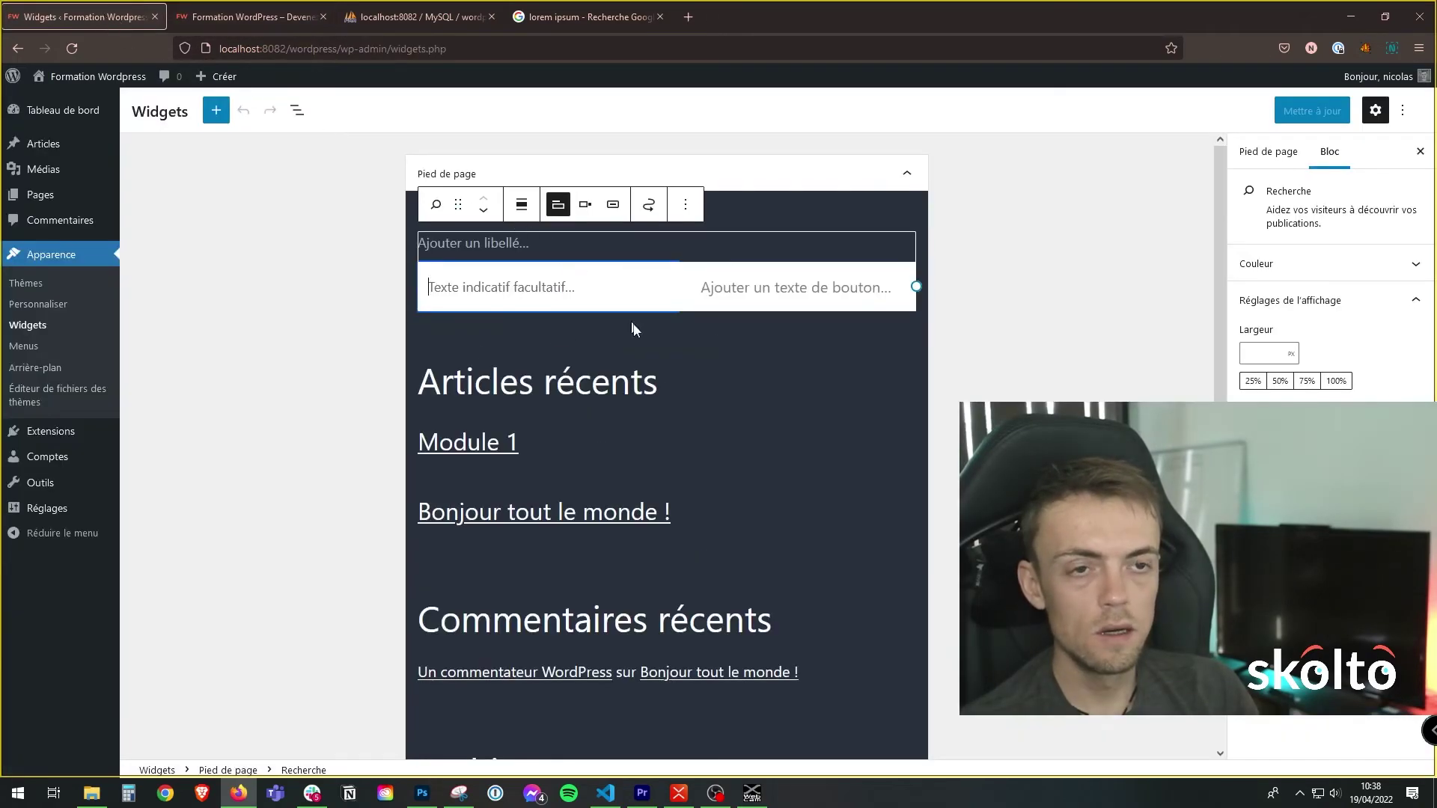
{"action": "scroll", "coordinate": [626, 477], "scroll_direction": "down", "scroll_amount": 1}
{"action": "left_click_drag", "start_coordinate": [771, 542], "coordinate": [487, 542]}
{"action": "left_click", "coordinate": [486, 539]}
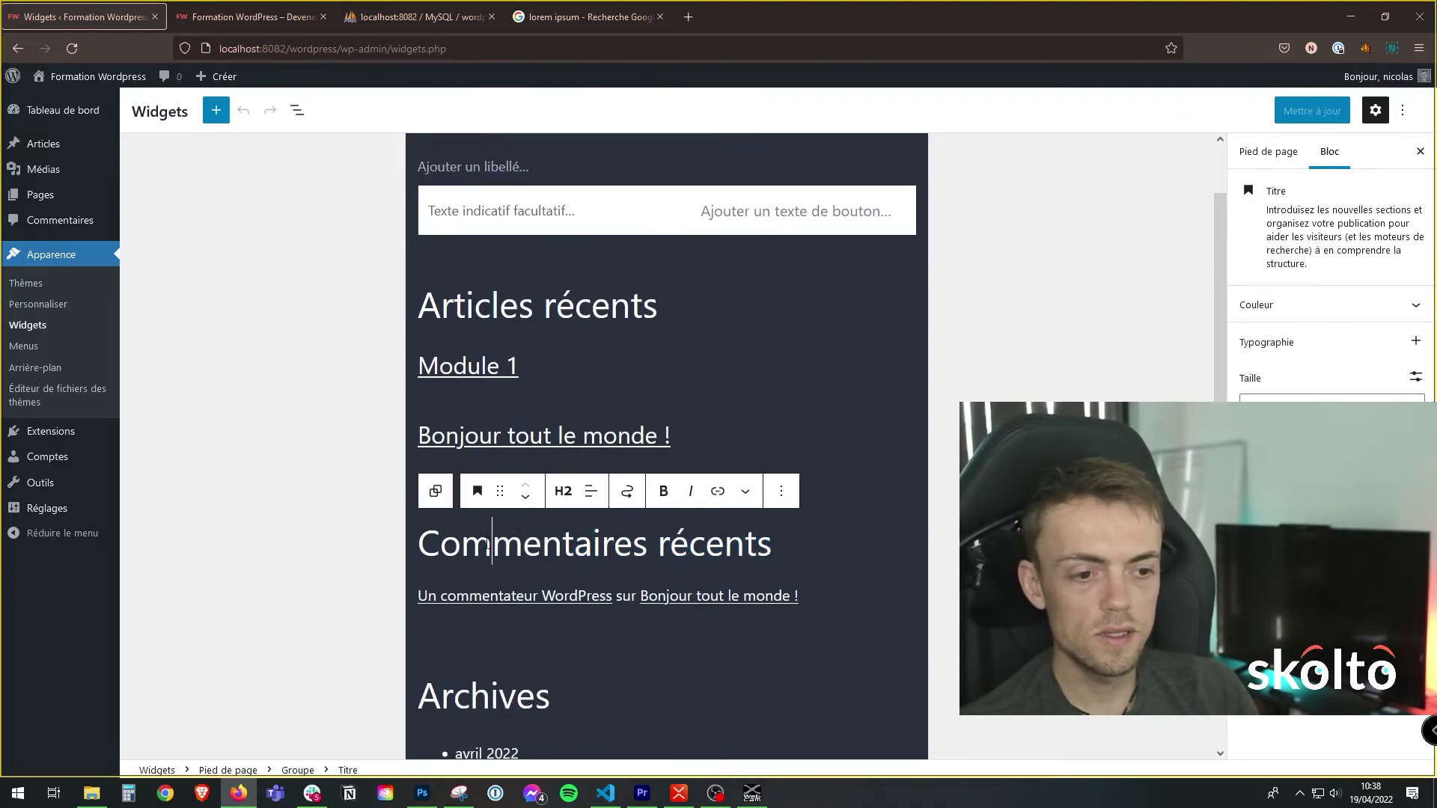
{"action": "scroll", "coordinate": [440, 436], "scroll_direction": "down", "scroll_amount": 3}
{"action": "scroll", "coordinate": [515, 509], "scroll_direction": "down", "scroll_amount": 2}
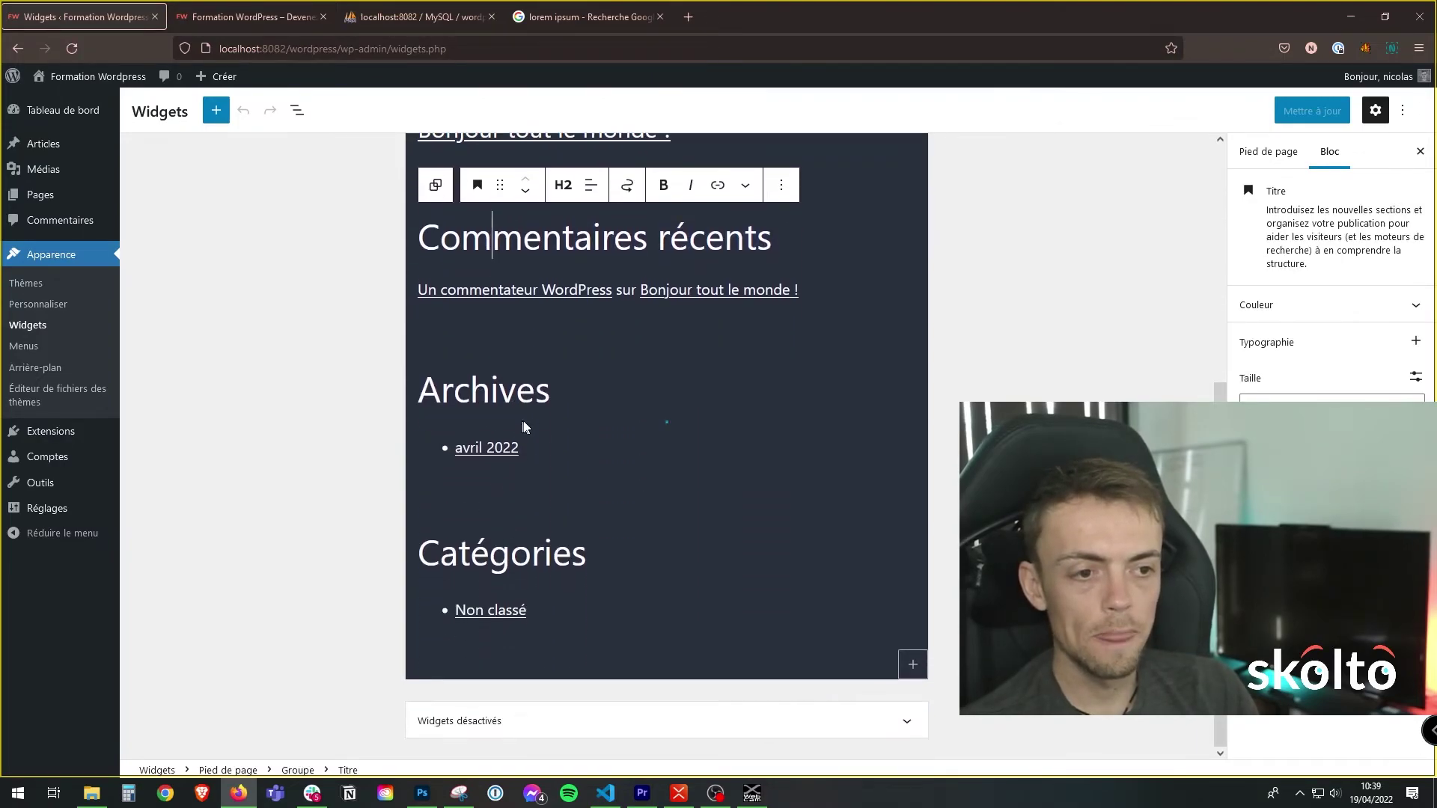
{"action": "scroll", "coordinate": [576, 431], "scroll_direction": "up", "scroll_amount": 5}
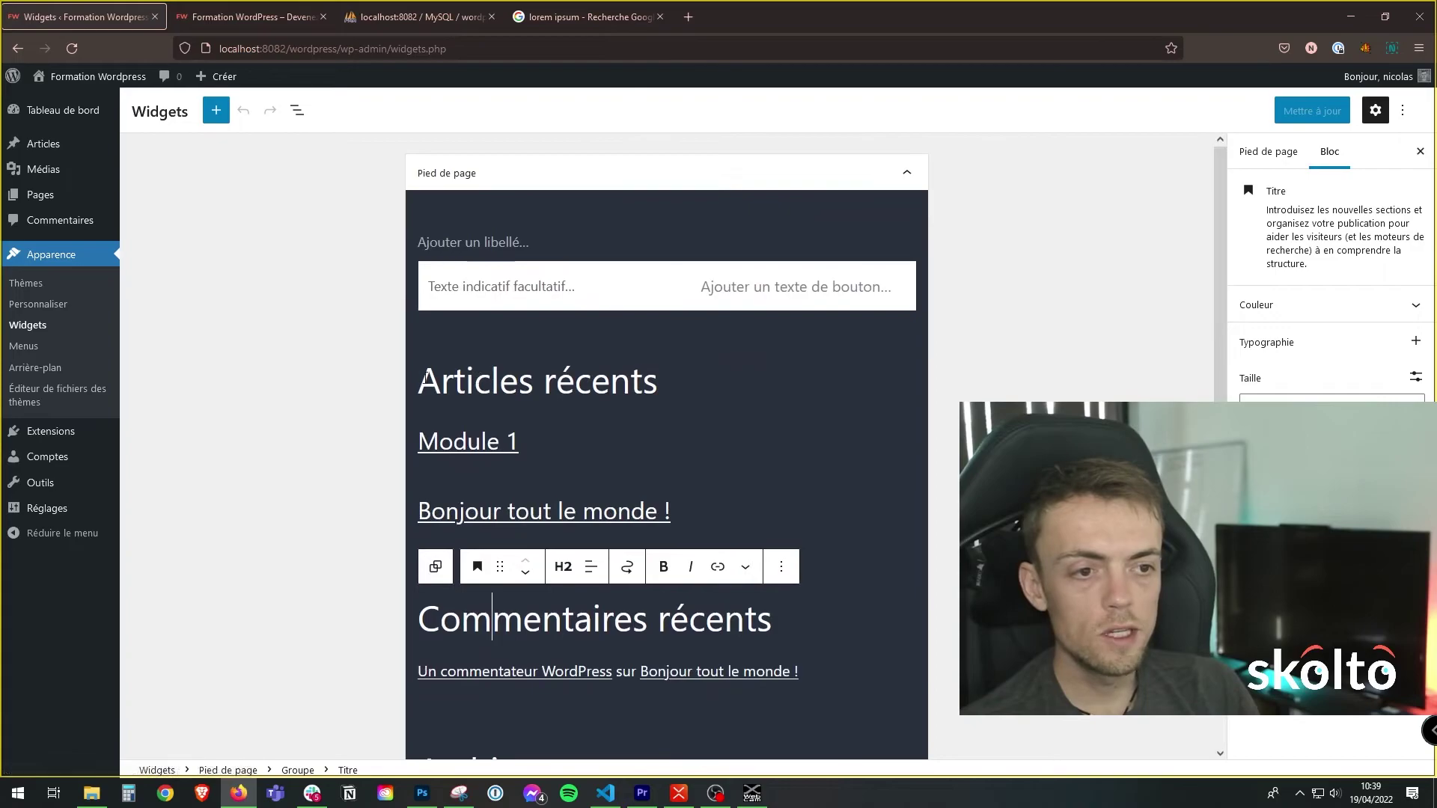
Step: Select the parent Groupe block that contains the Articles récents heading and its list of posts
{"action": "scroll", "coordinate": [444, 393], "scroll_direction": "down", "scroll_amount": 3}
{"action": "left_click_drag", "start_coordinate": [444, 395], "coordinate": [699, 497]}
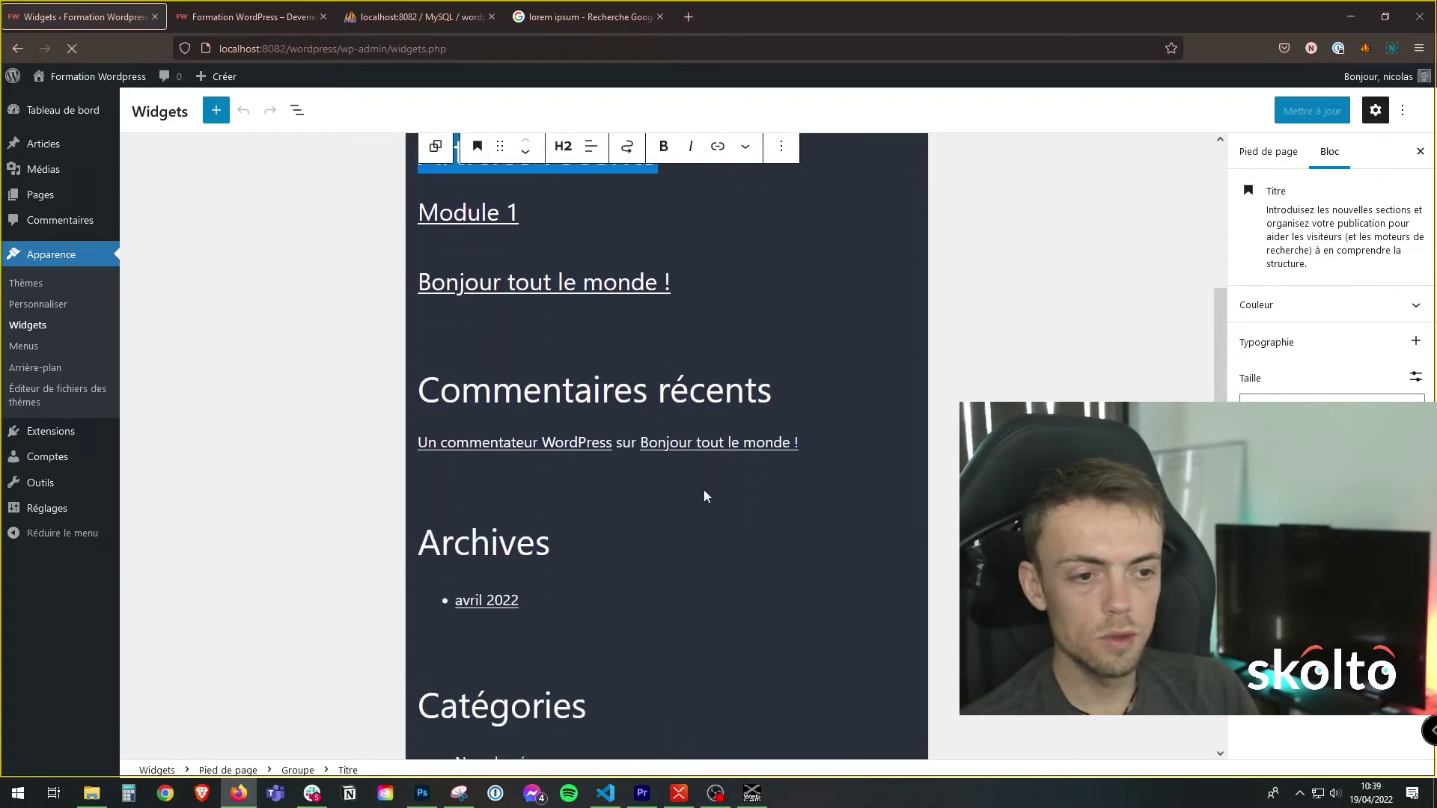
{"action": "scroll", "coordinate": [673, 469], "scroll_direction": "up", "scroll_amount": 3}
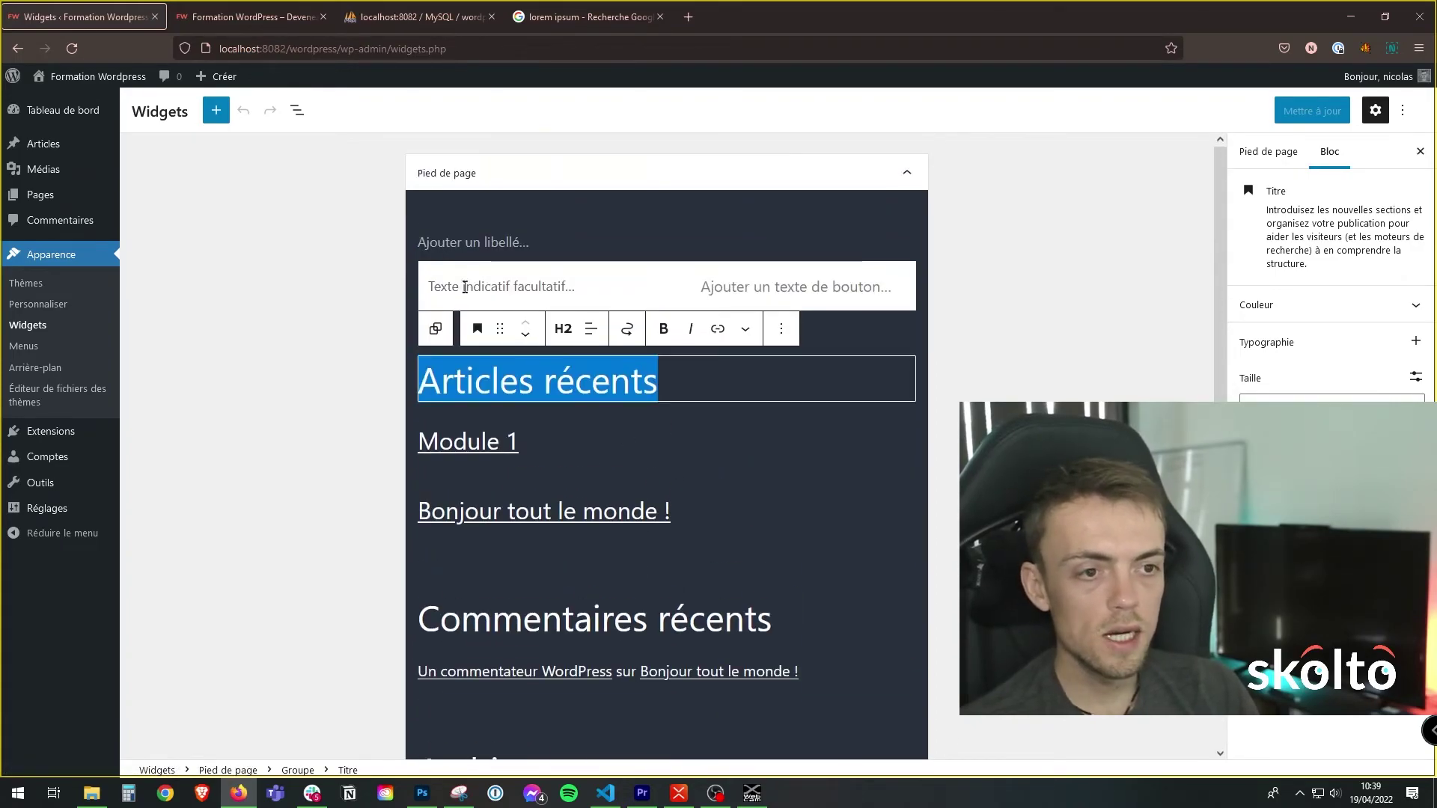
{"action": "left_click", "coordinate": [436, 329]}
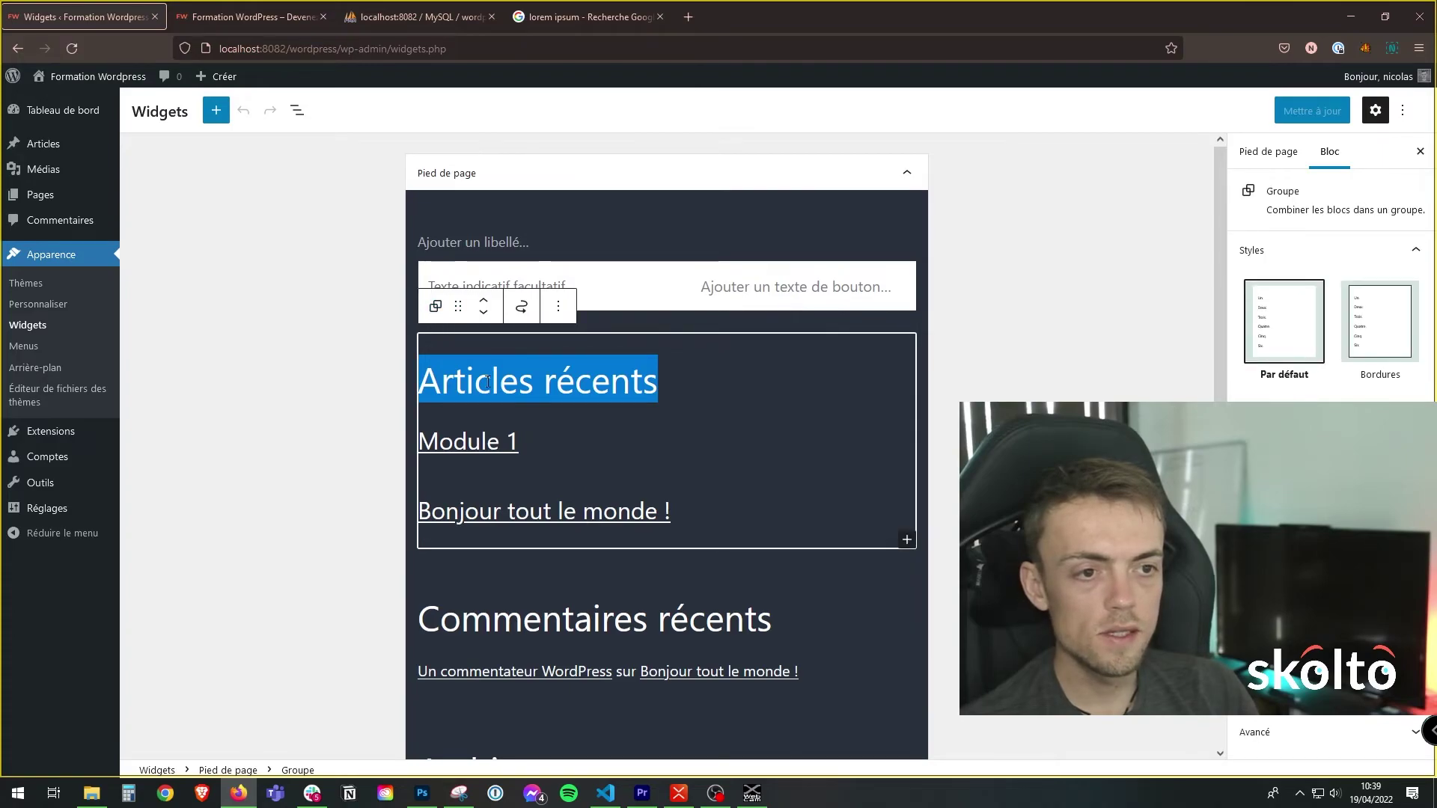
Step: Examine the five widget groups in the live site's footer: articles, comments, categories, archives and search
{"action": "left_click", "coordinate": [227, 12]}
{"action": "left_click_drag", "start_coordinate": [583, 253], "coordinate": [758, 362]}
{"action": "left_click_drag", "start_coordinate": [894, 262], "coordinate": [1080, 379]}
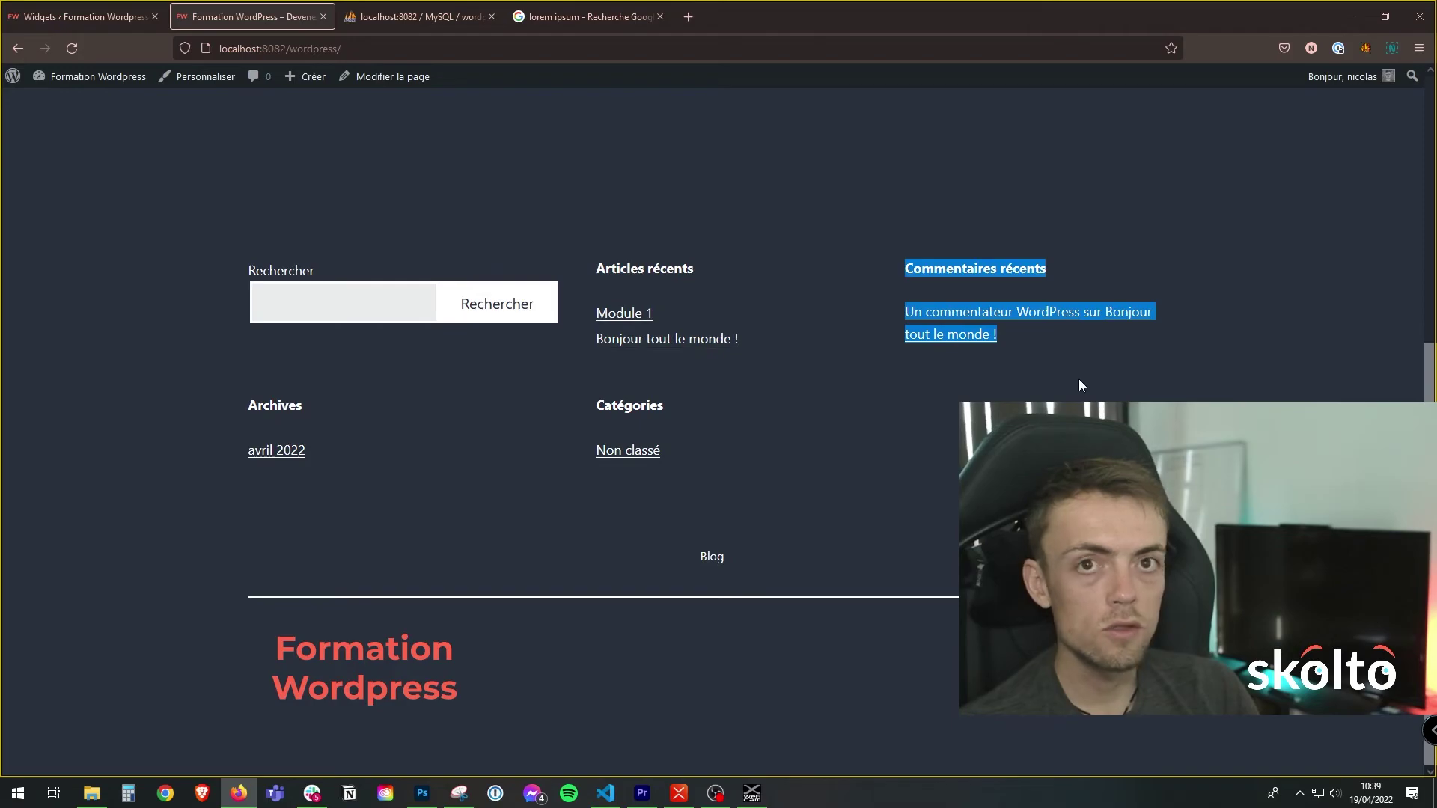
{"action": "left_click", "coordinate": [597, 405]}
{"action": "left_click_drag", "start_coordinate": [594, 401], "coordinate": [673, 458]}
{"action": "left_click_drag", "start_coordinate": [247, 402], "coordinate": [379, 474]}
{"action": "left_click_drag", "start_coordinate": [247, 266], "coordinate": [575, 347]}
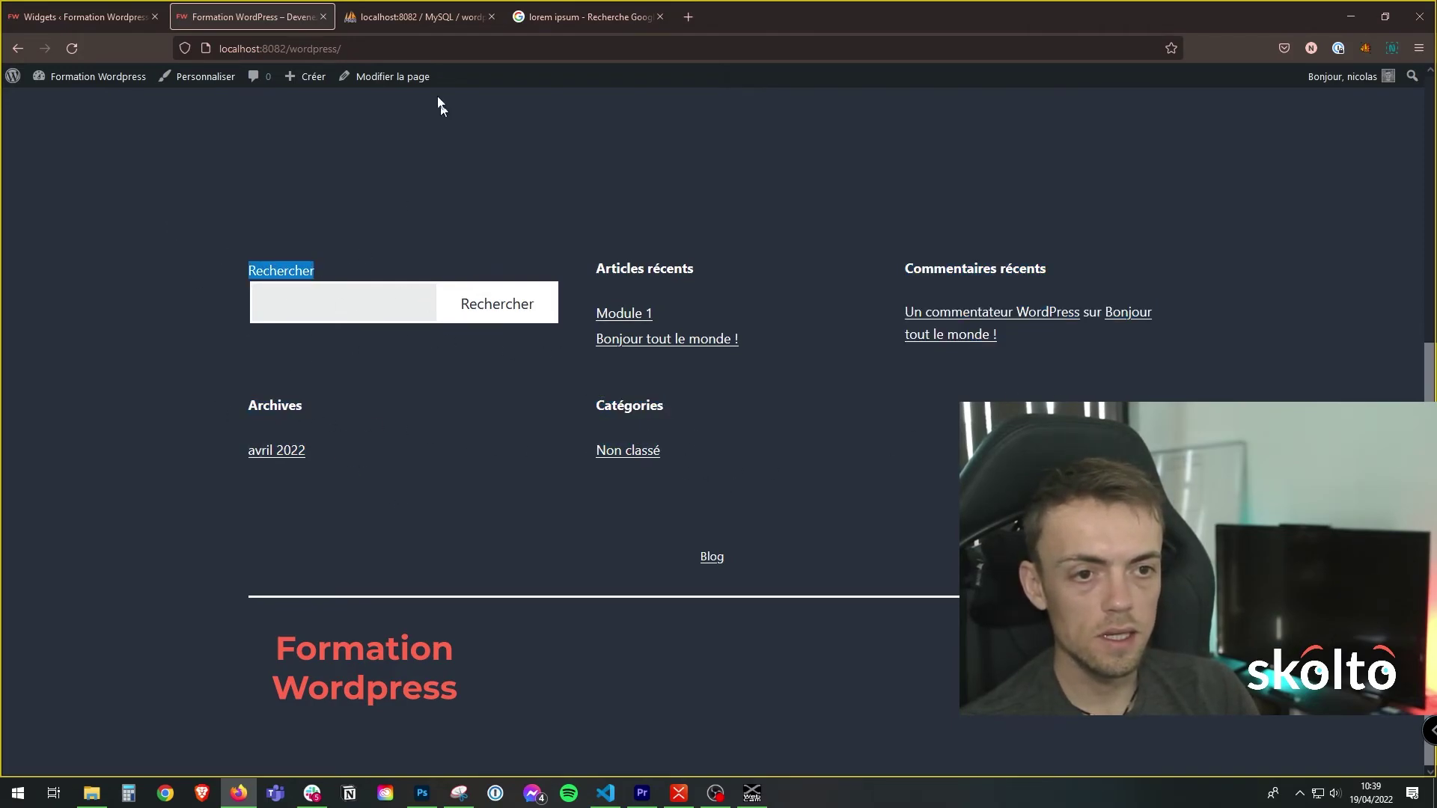
Step: Select the Groupe block containing Commentaires récents in the Widgets editor and show the list view of all blocks
{"action": "left_click", "coordinate": [77, 16]}
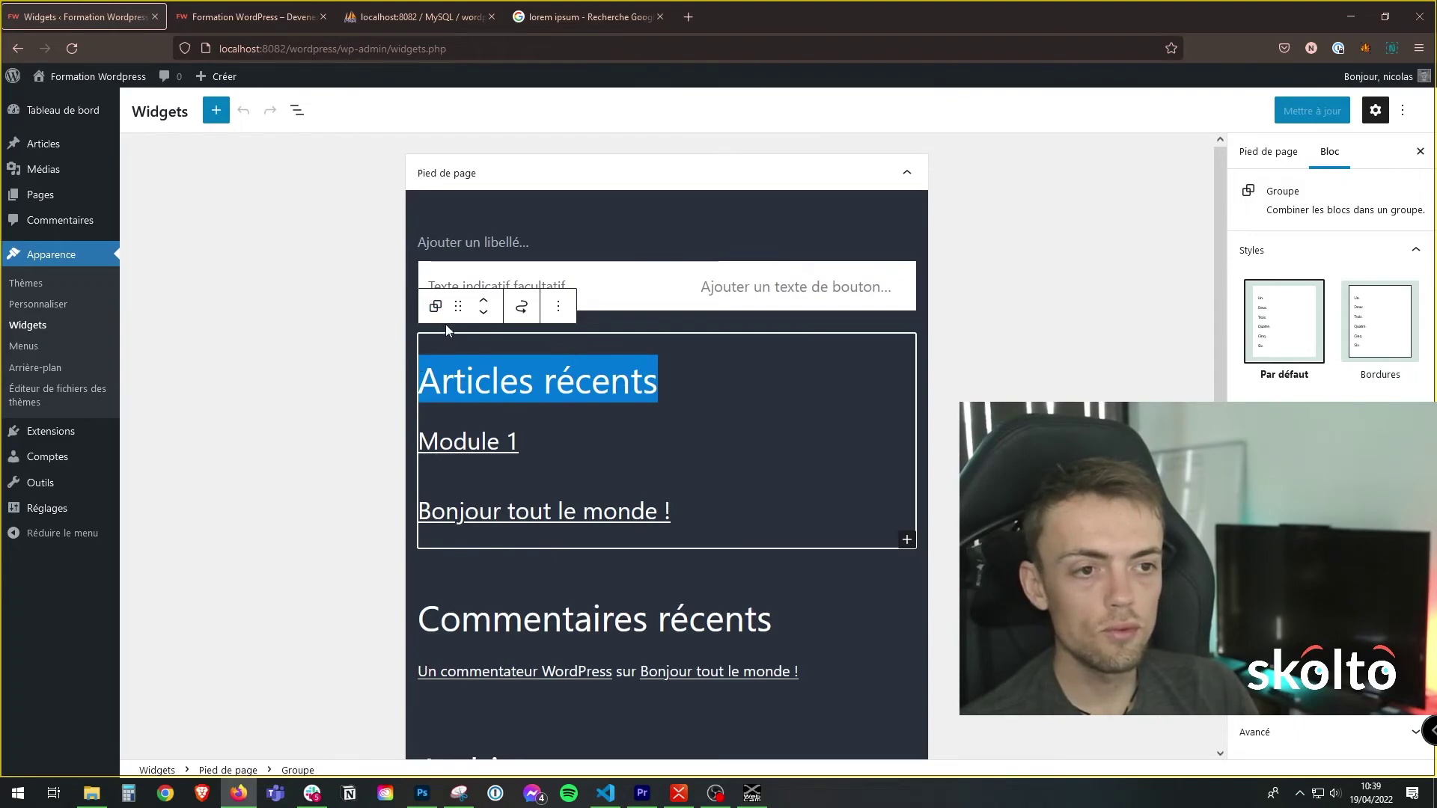
{"action": "left_click", "coordinate": [541, 623]}
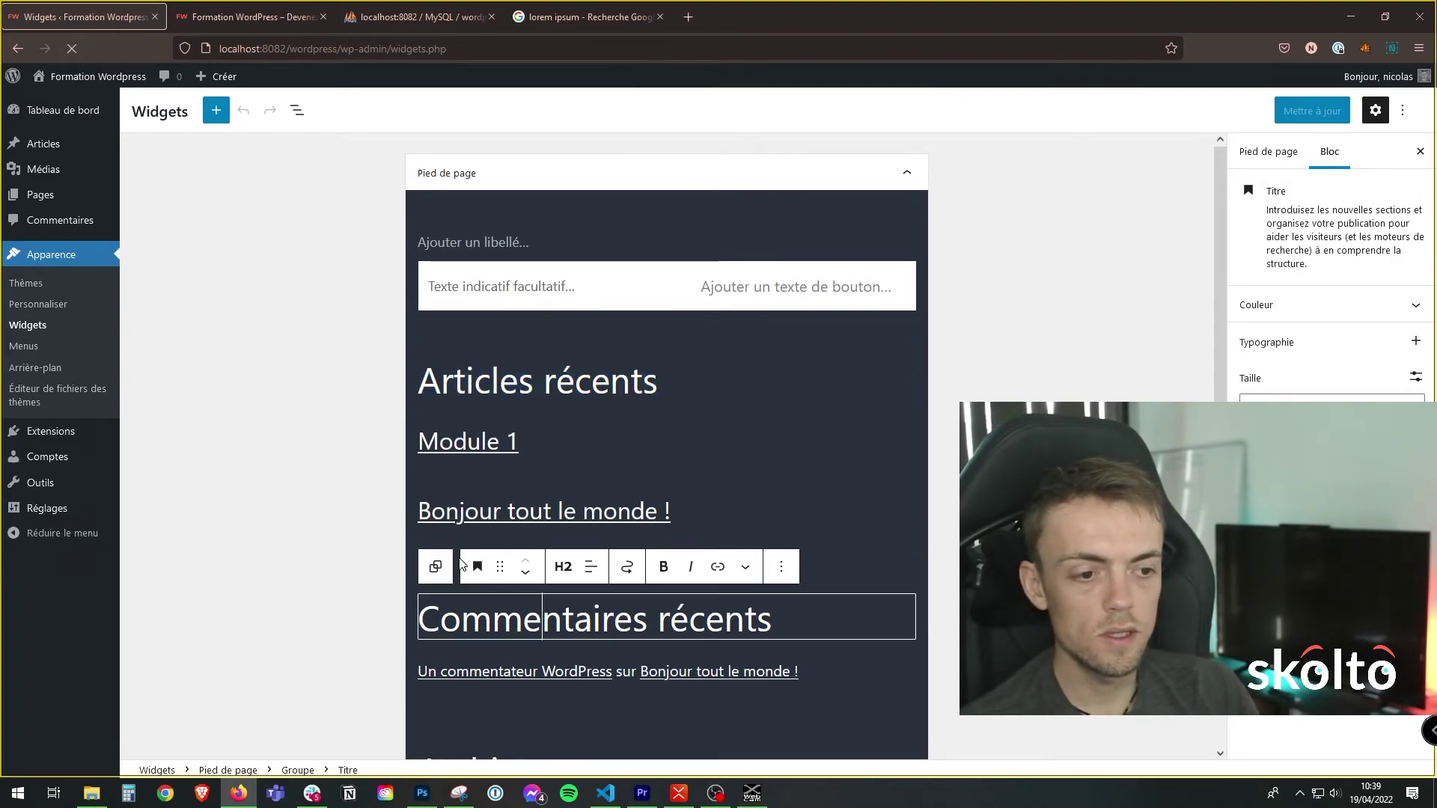
{"action": "left_click", "coordinate": [437, 570]}
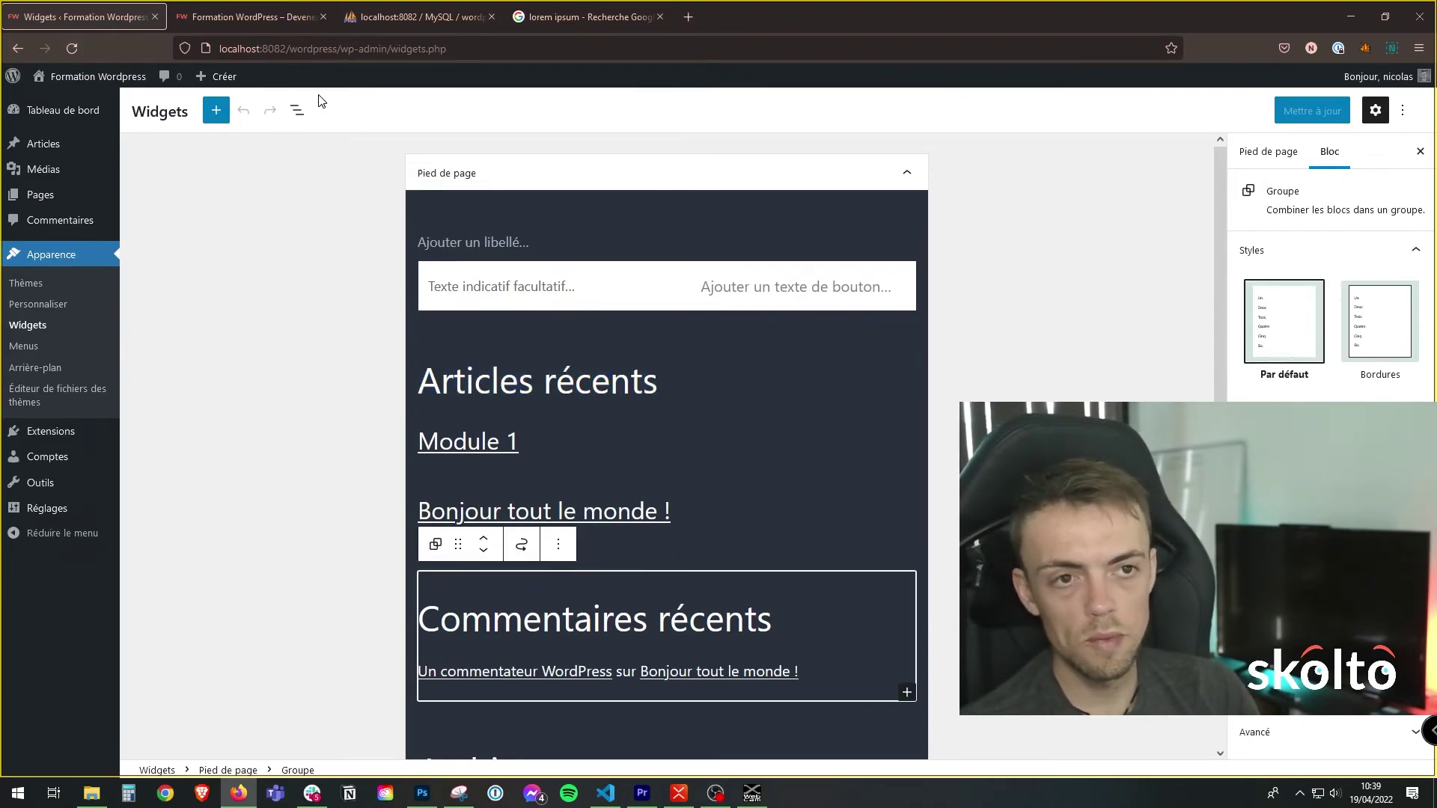
{"action": "left_click", "coordinate": [297, 110]}
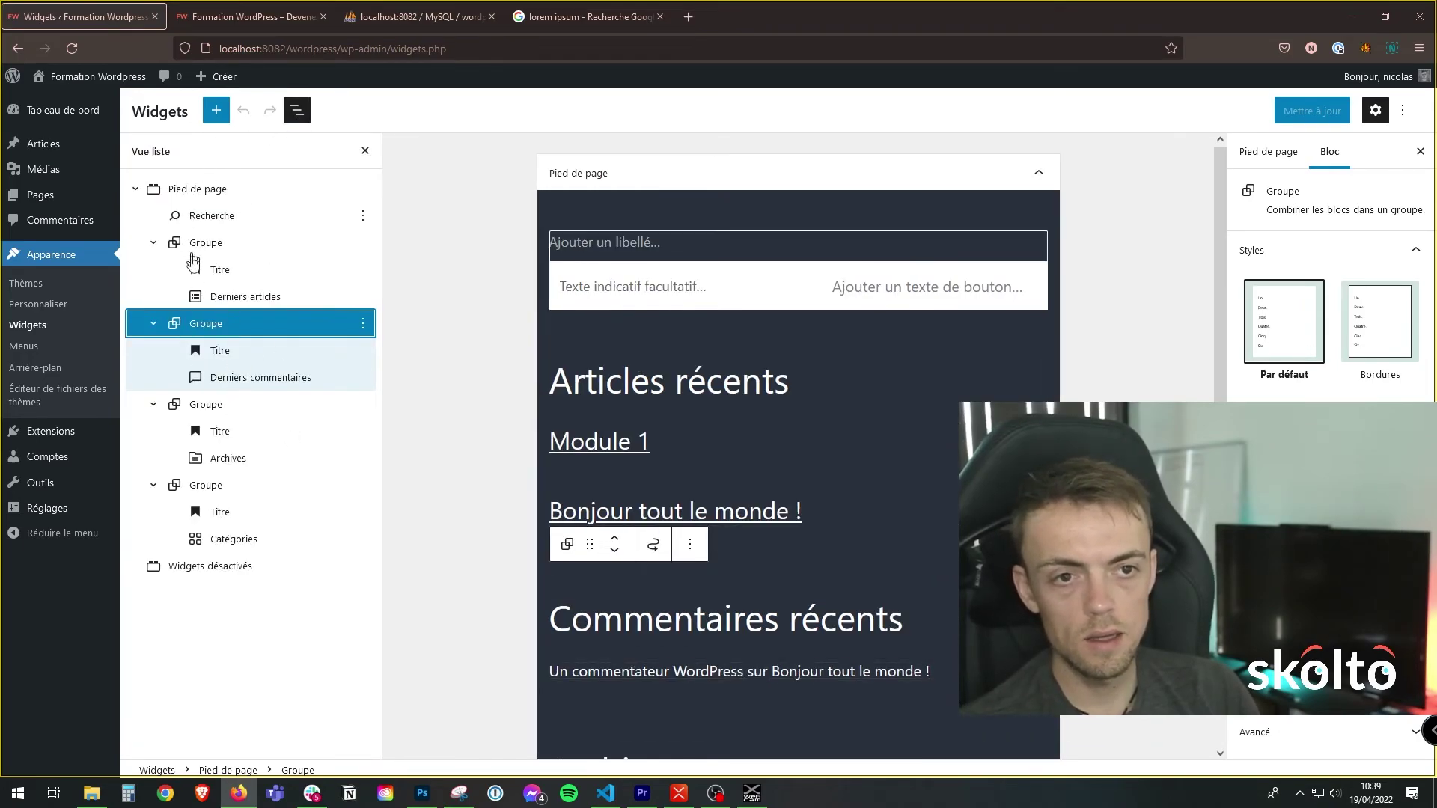
Step: Remove the Recherche block and the Groupe block containing Articles récents from the Pied de page widget area
{"action": "left_click", "coordinate": [208, 216]}
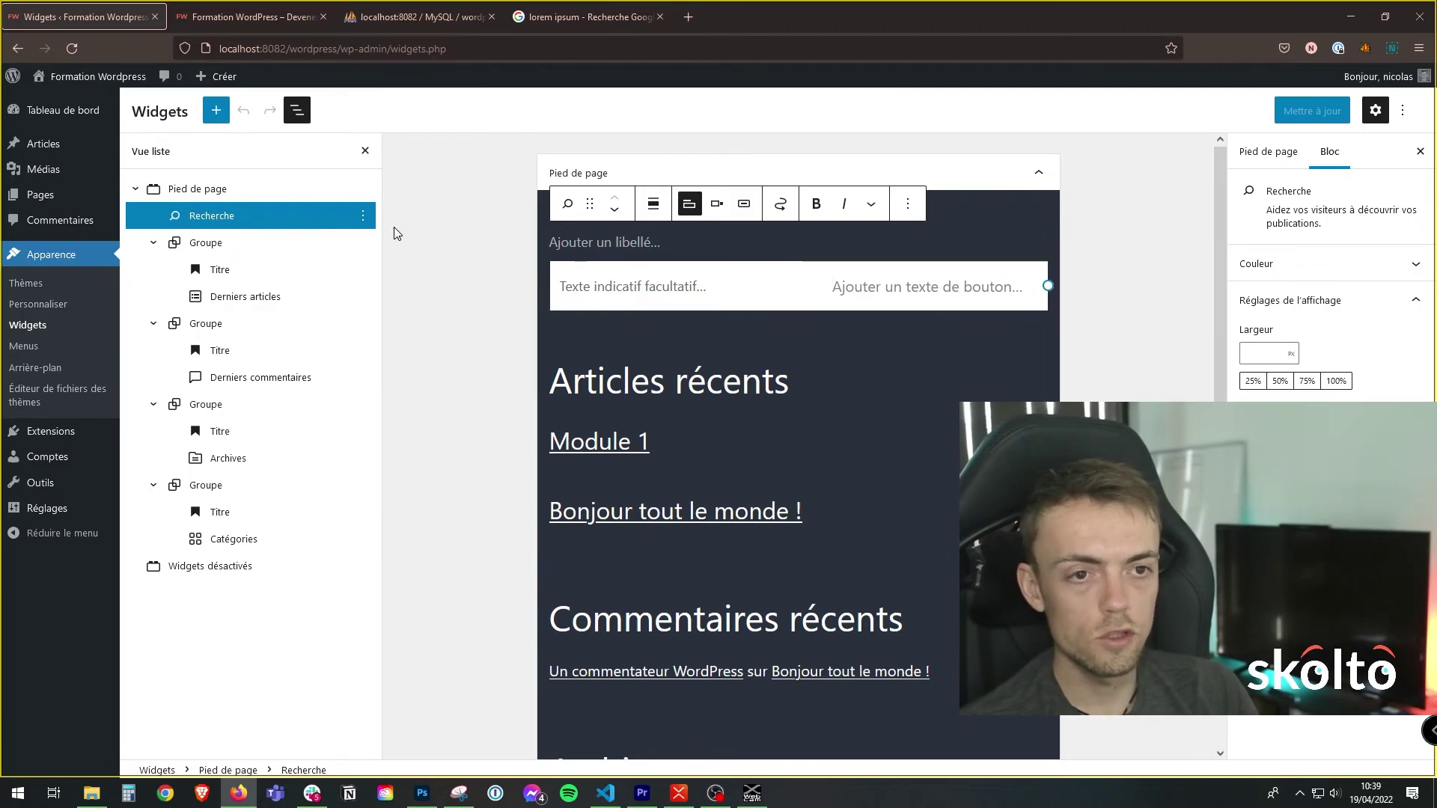
{"action": "left_click", "coordinate": [363, 215]}
{"action": "left_click", "coordinate": [421, 440]}
{"action": "left_click", "coordinate": [307, 218]}
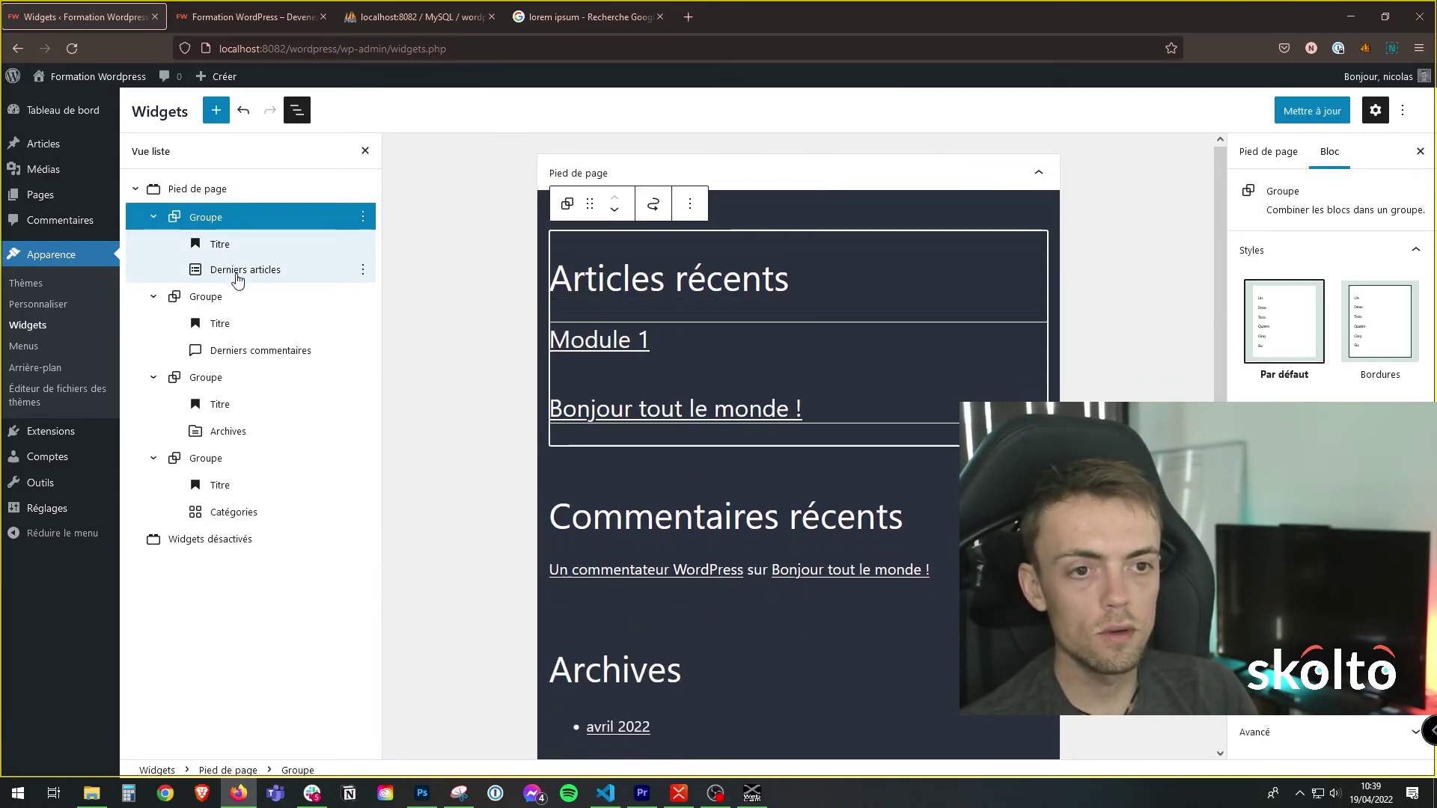
{"action": "left_click", "coordinate": [363, 216]}
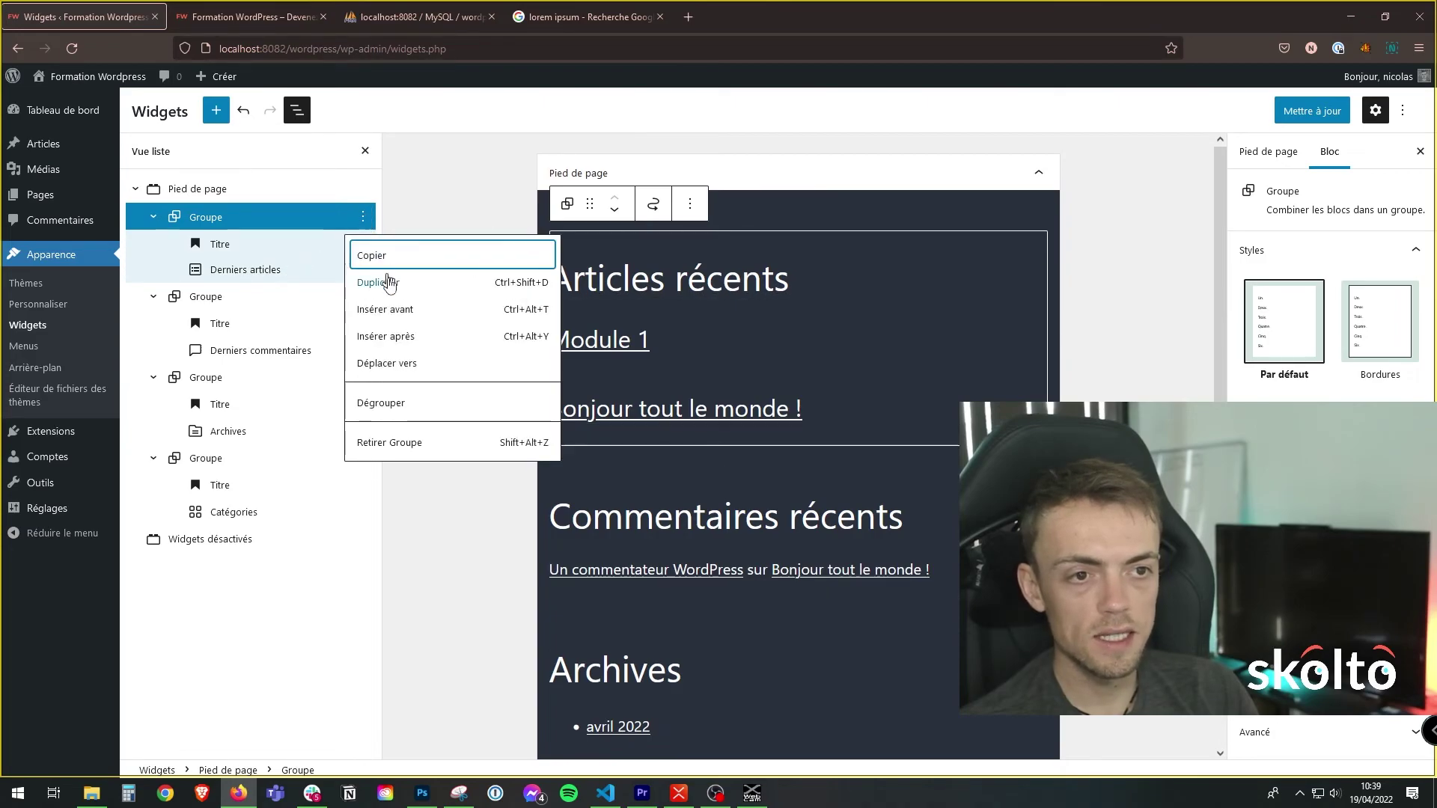
{"action": "left_click", "coordinate": [404, 442]}
Step: Remove the Groupe blocks containing Commentaires récents and Archives from the Pied de page area and save the widget changes
{"action": "left_click", "coordinate": [346, 217]}
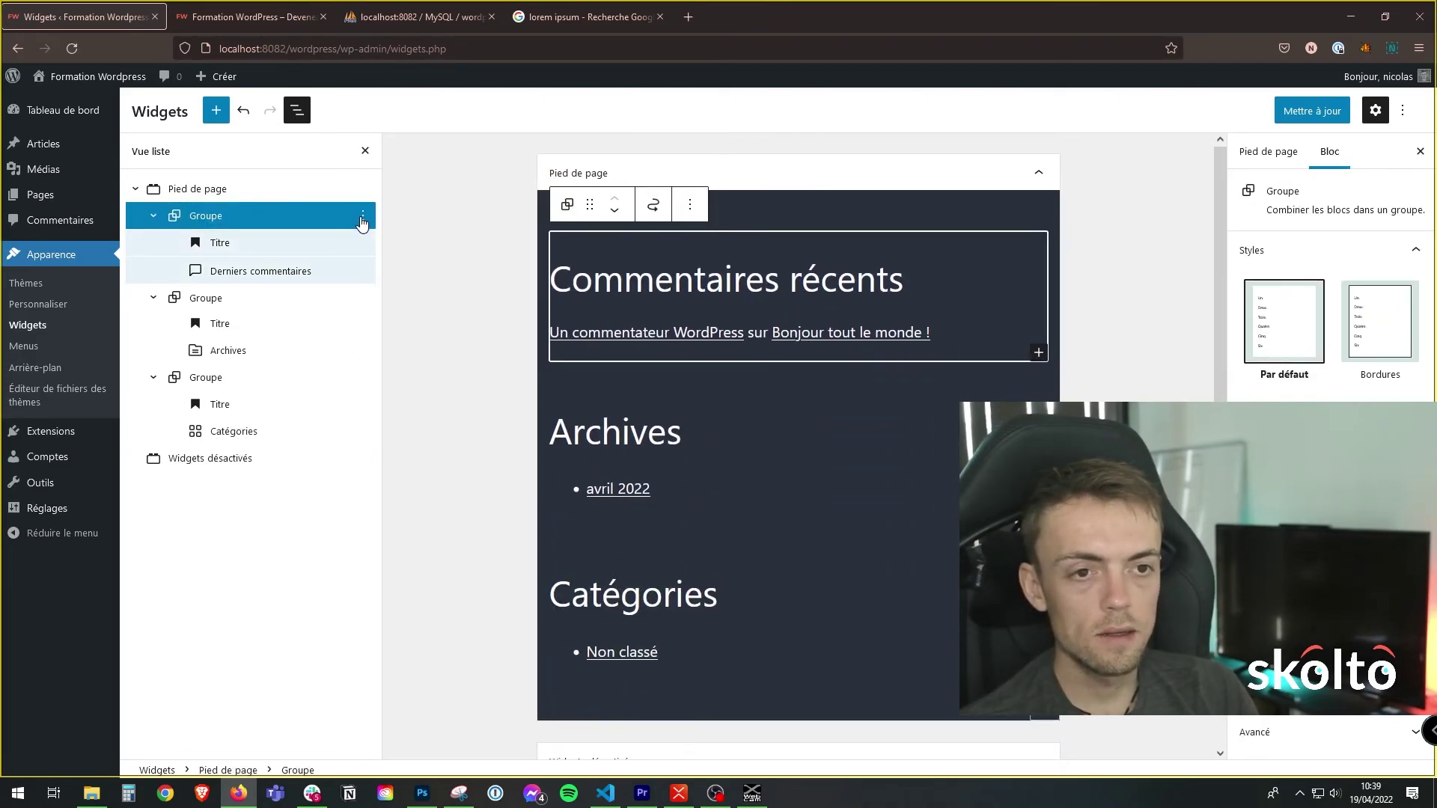
{"action": "left_click", "coordinate": [363, 216]}
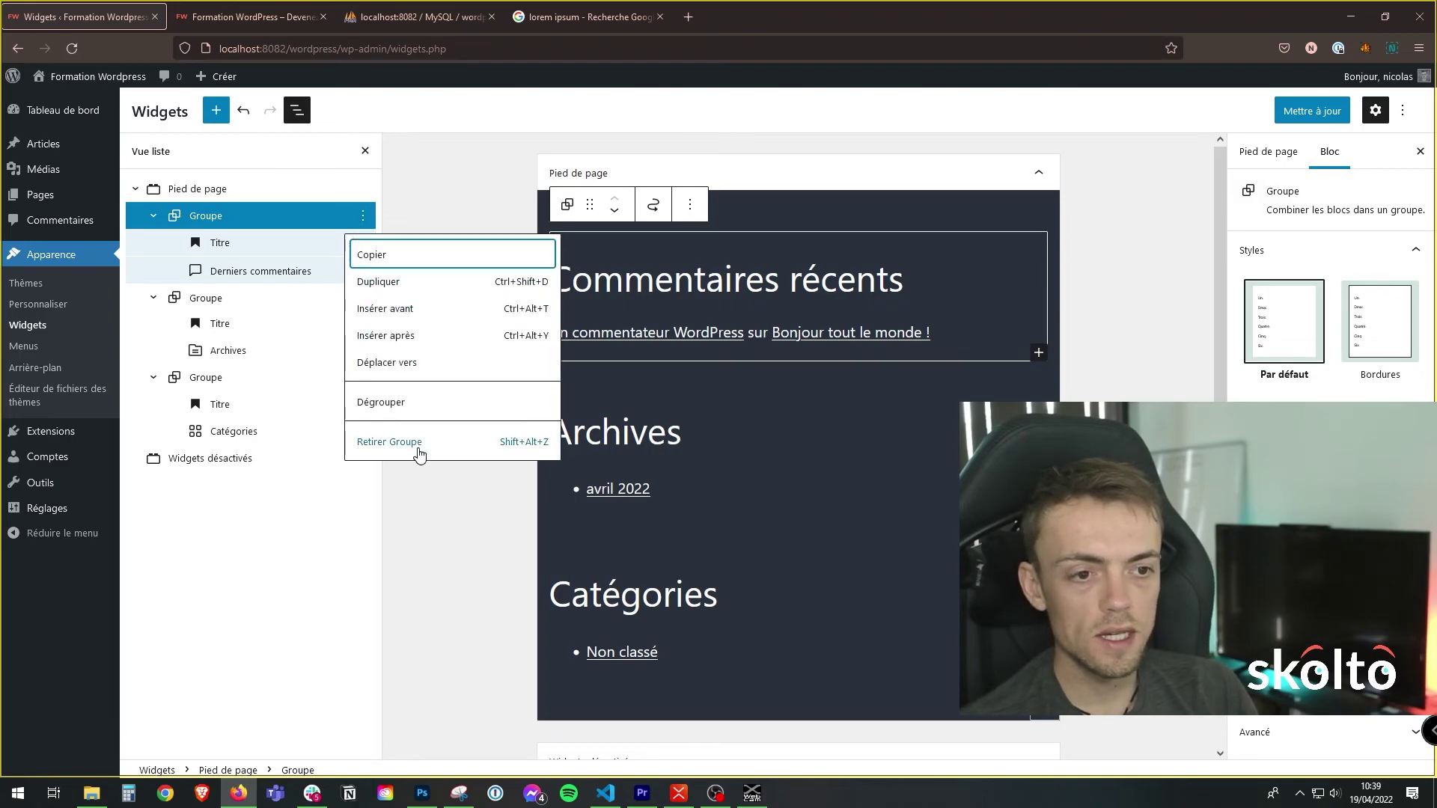
{"action": "left_click", "coordinate": [408, 444]}
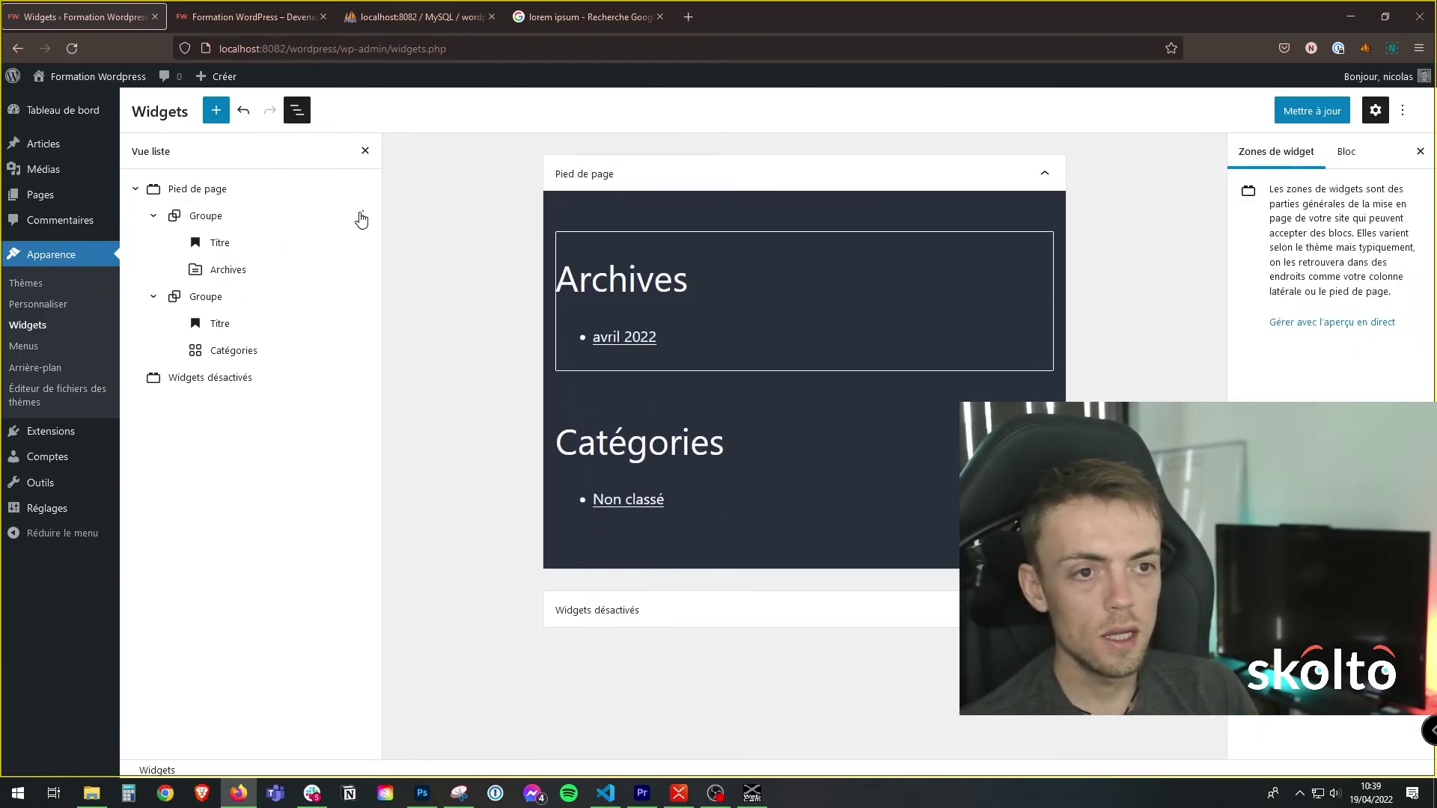
{"action": "left_click", "coordinate": [362, 217]}
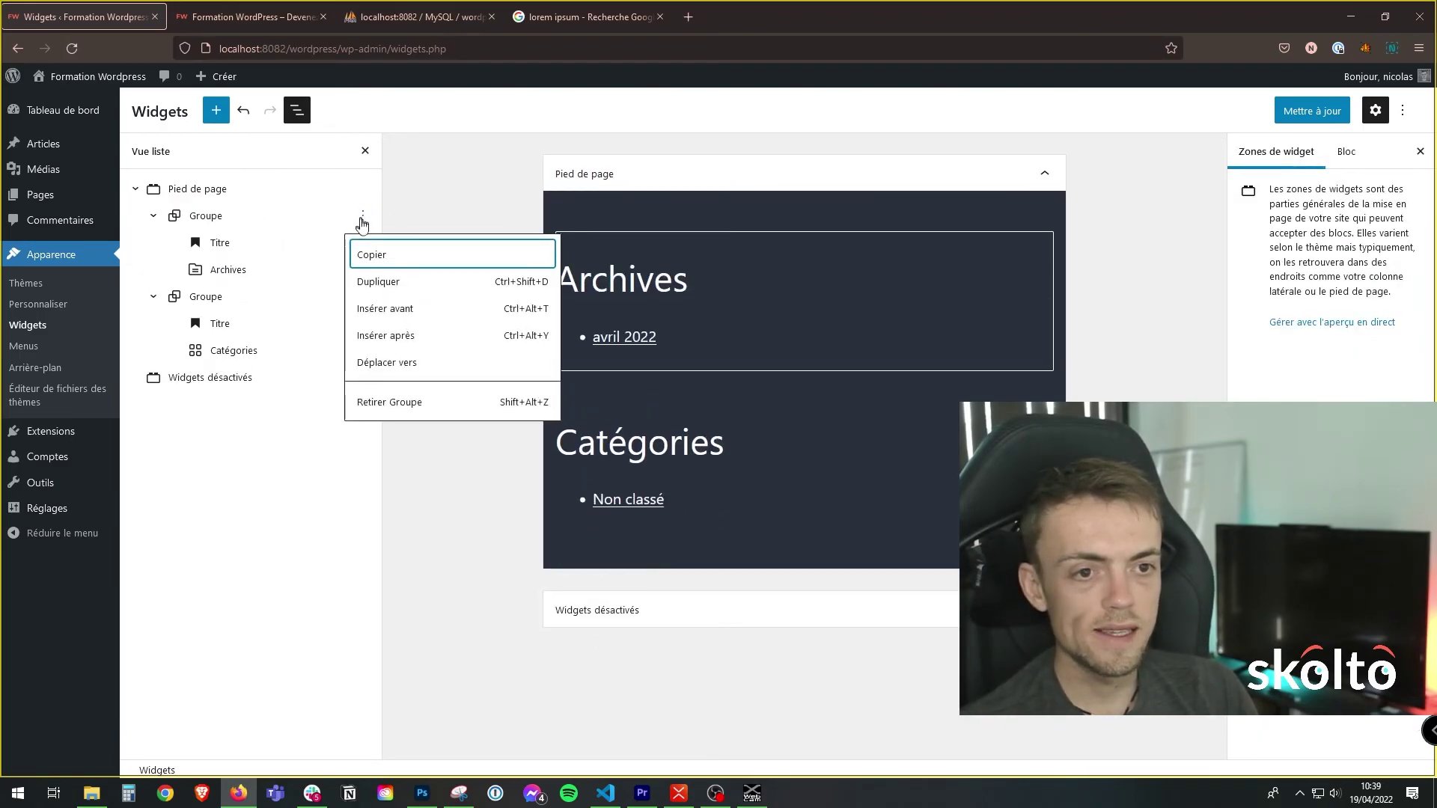
{"action": "left_click", "coordinate": [423, 402]}
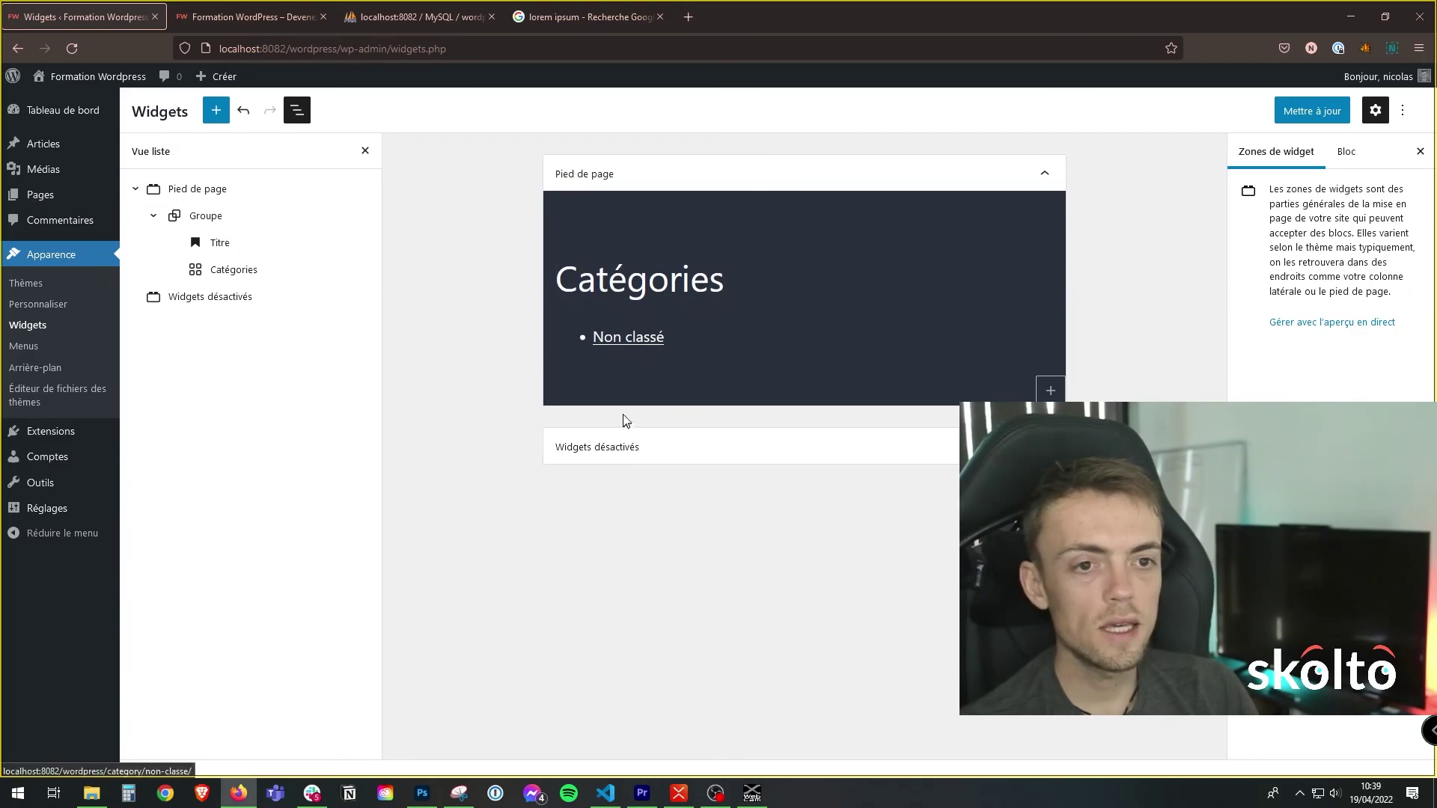
{"action": "left_click", "coordinate": [1308, 112]}
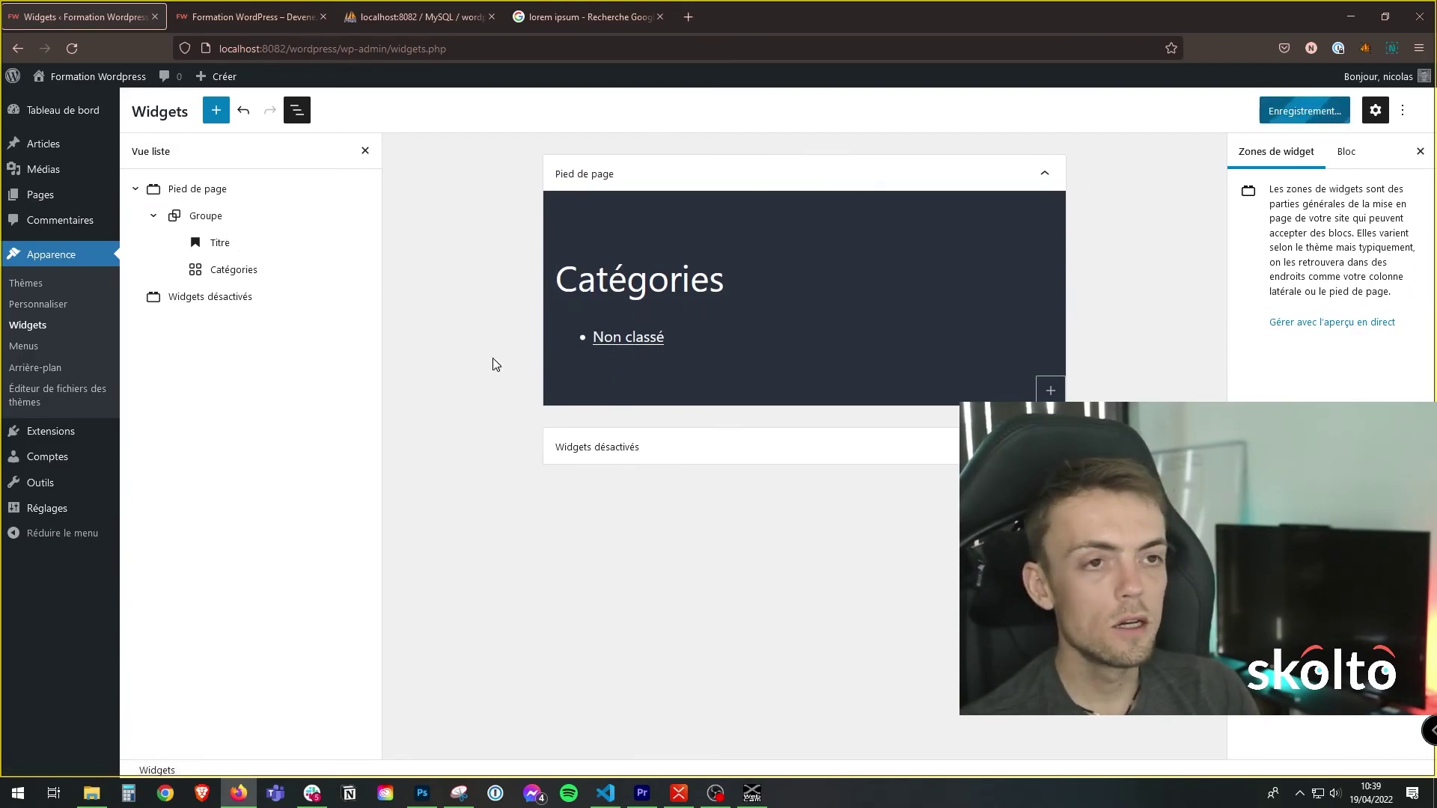
Step: Reload the live site to check the widgets in its footer, and return to the Widgets editor
{"action": "left_click", "coordinate": [247, 17]}
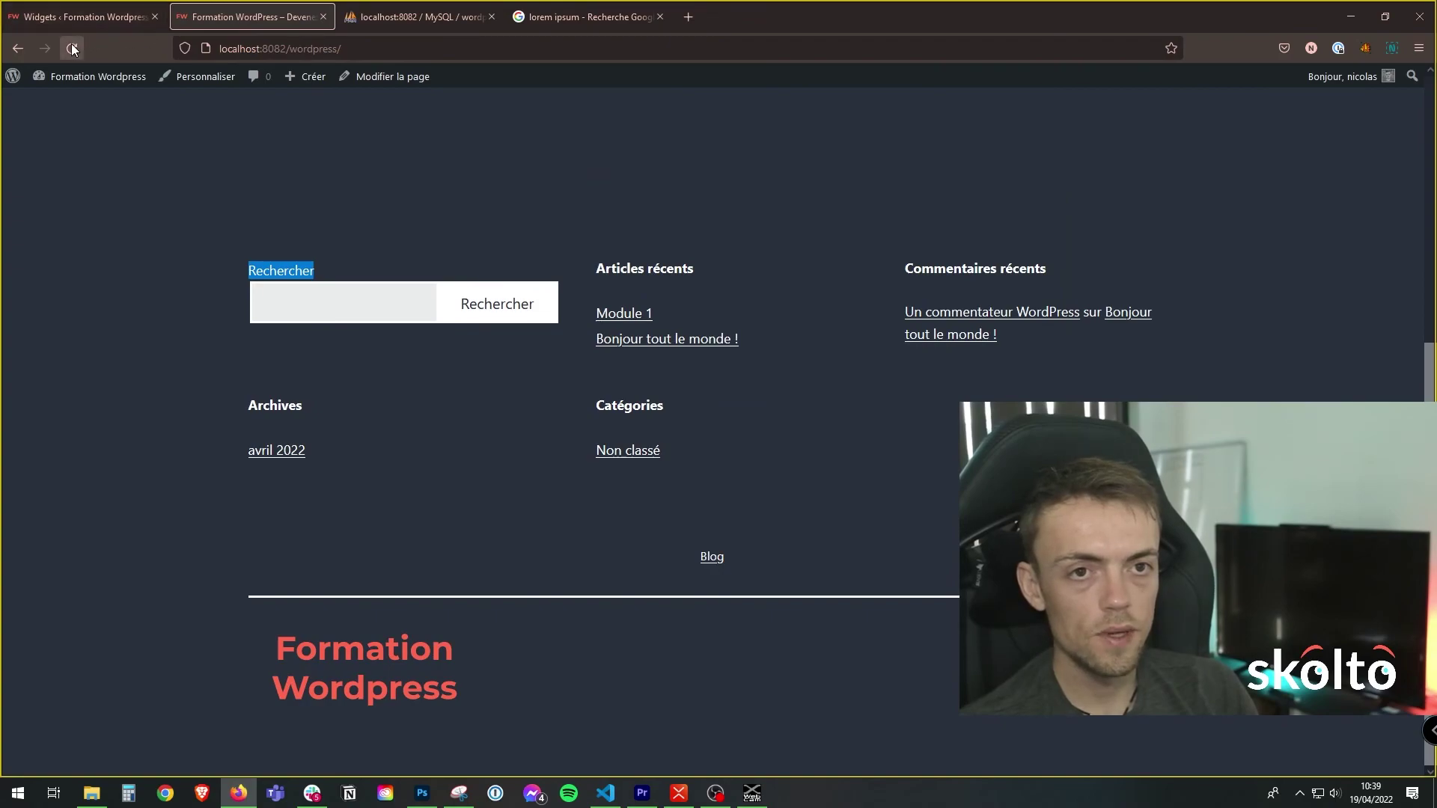
{"action": "left_click", "coordinate": [72, 46]}
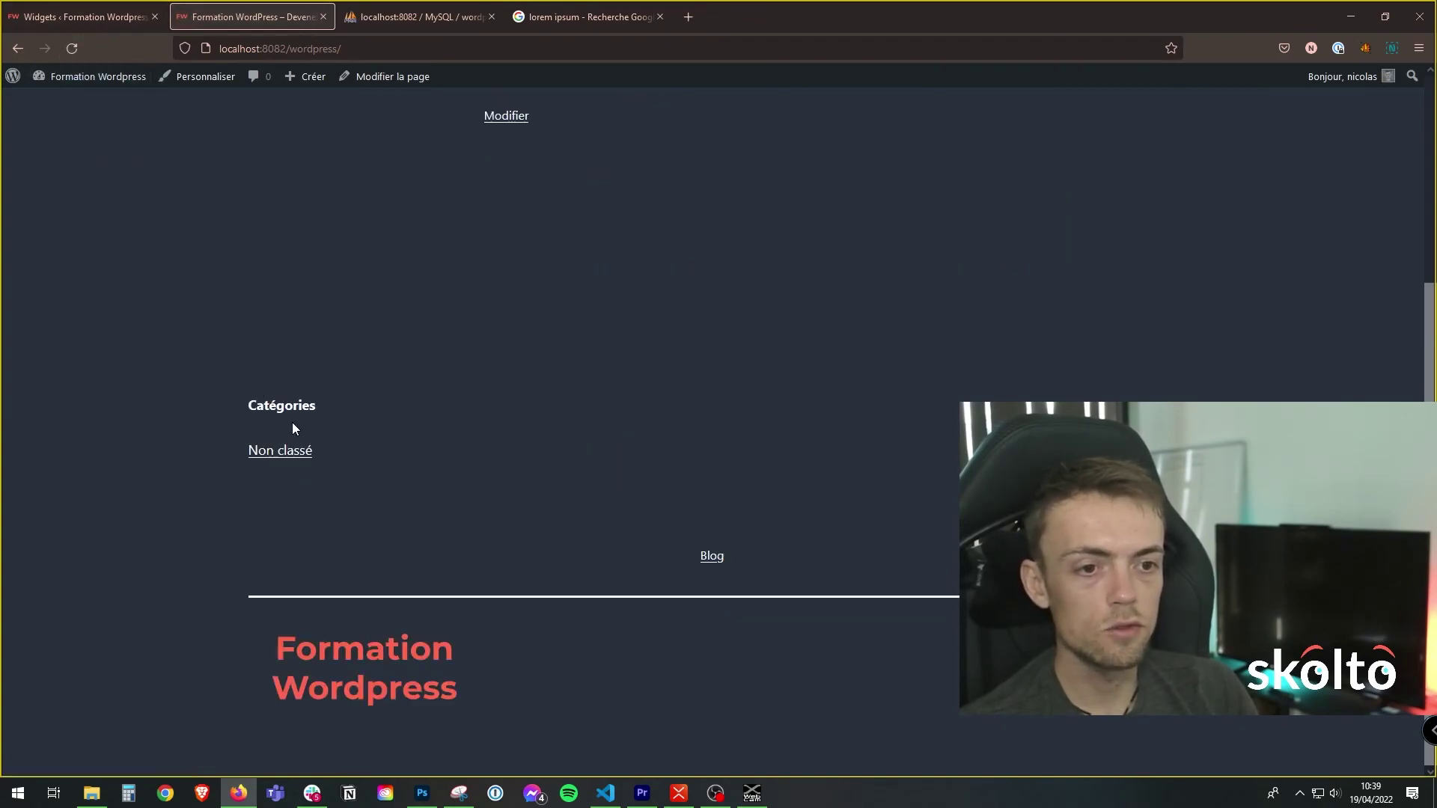
{"action": "scroll", "coordinate": [446, 447], "scroll_direction": "up", "scroll_amount": 1}
{"action": "scroll", "coordinate": [451, 442], "scroll_direction": "down", "scroll_amount": 1}
{"action": "left_click", "coordinate": [66, 26]}
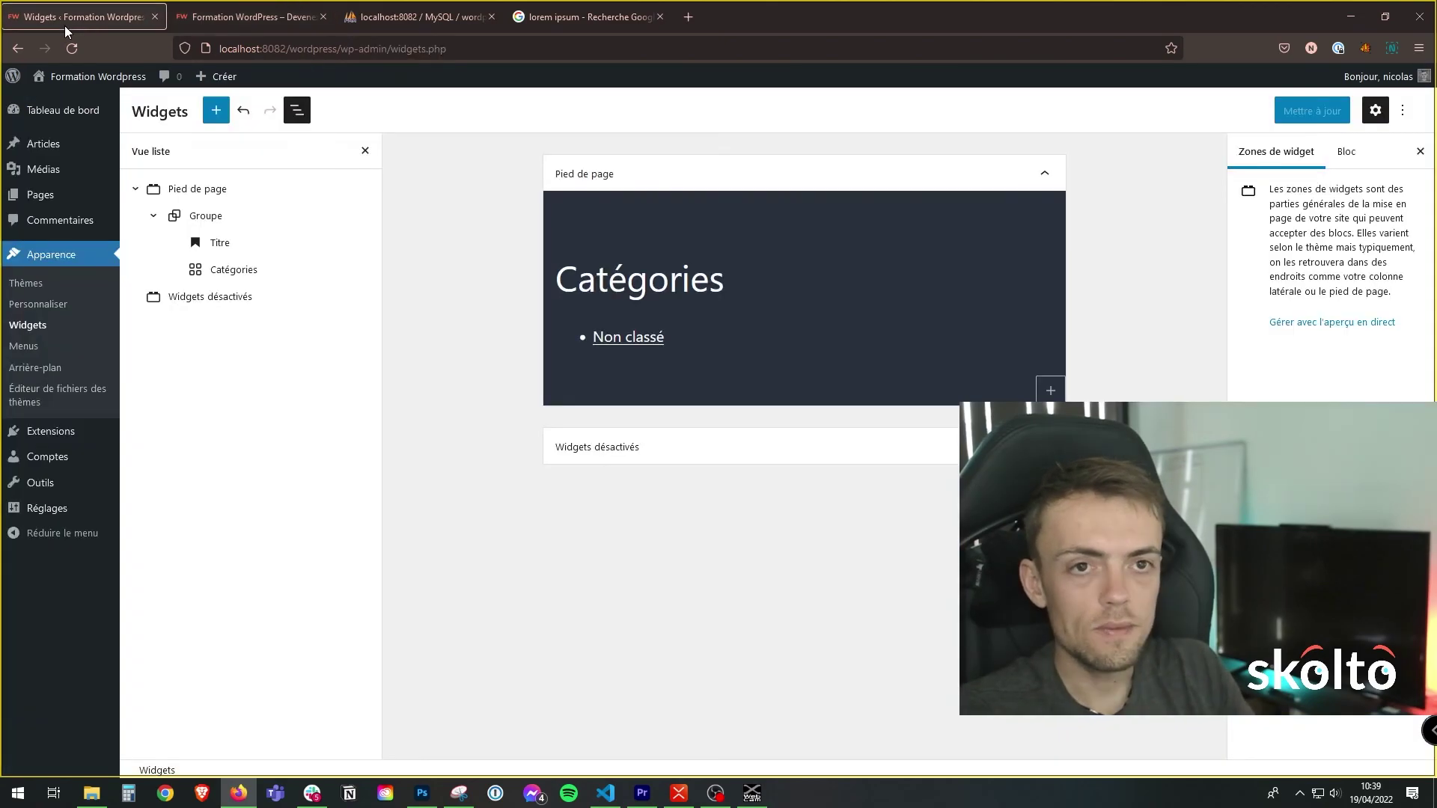